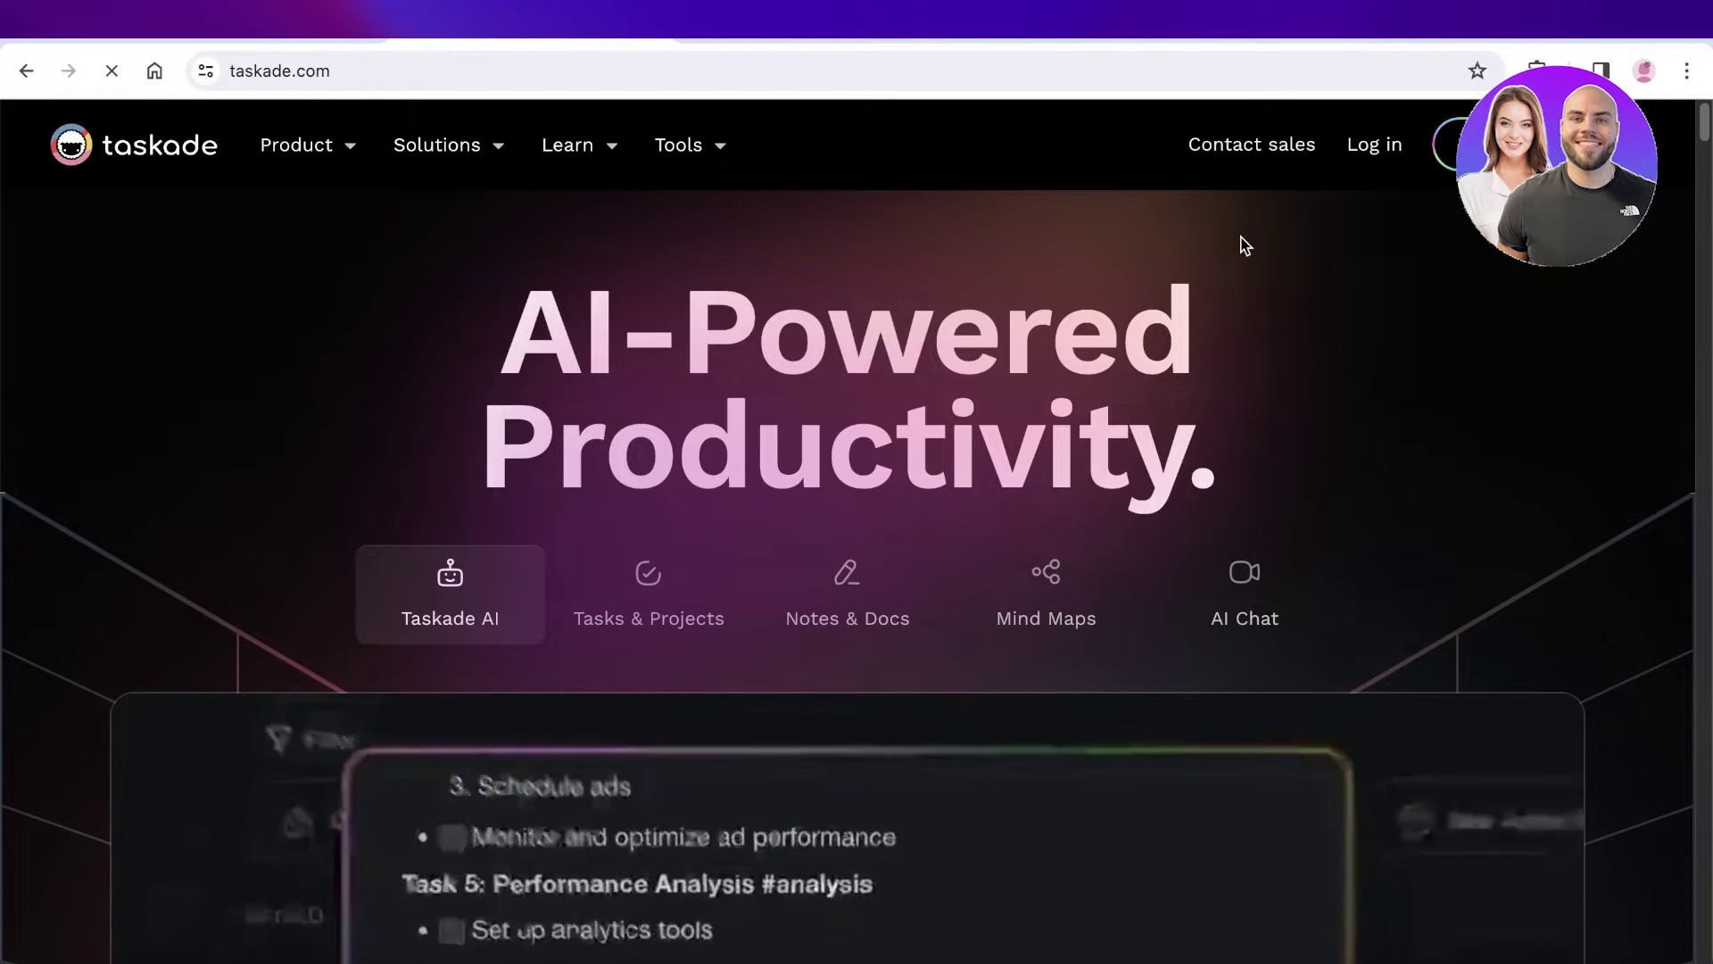
Sign in to Taskade with the first Google account in the account chooser
scroll(1235, 309, down, 1)
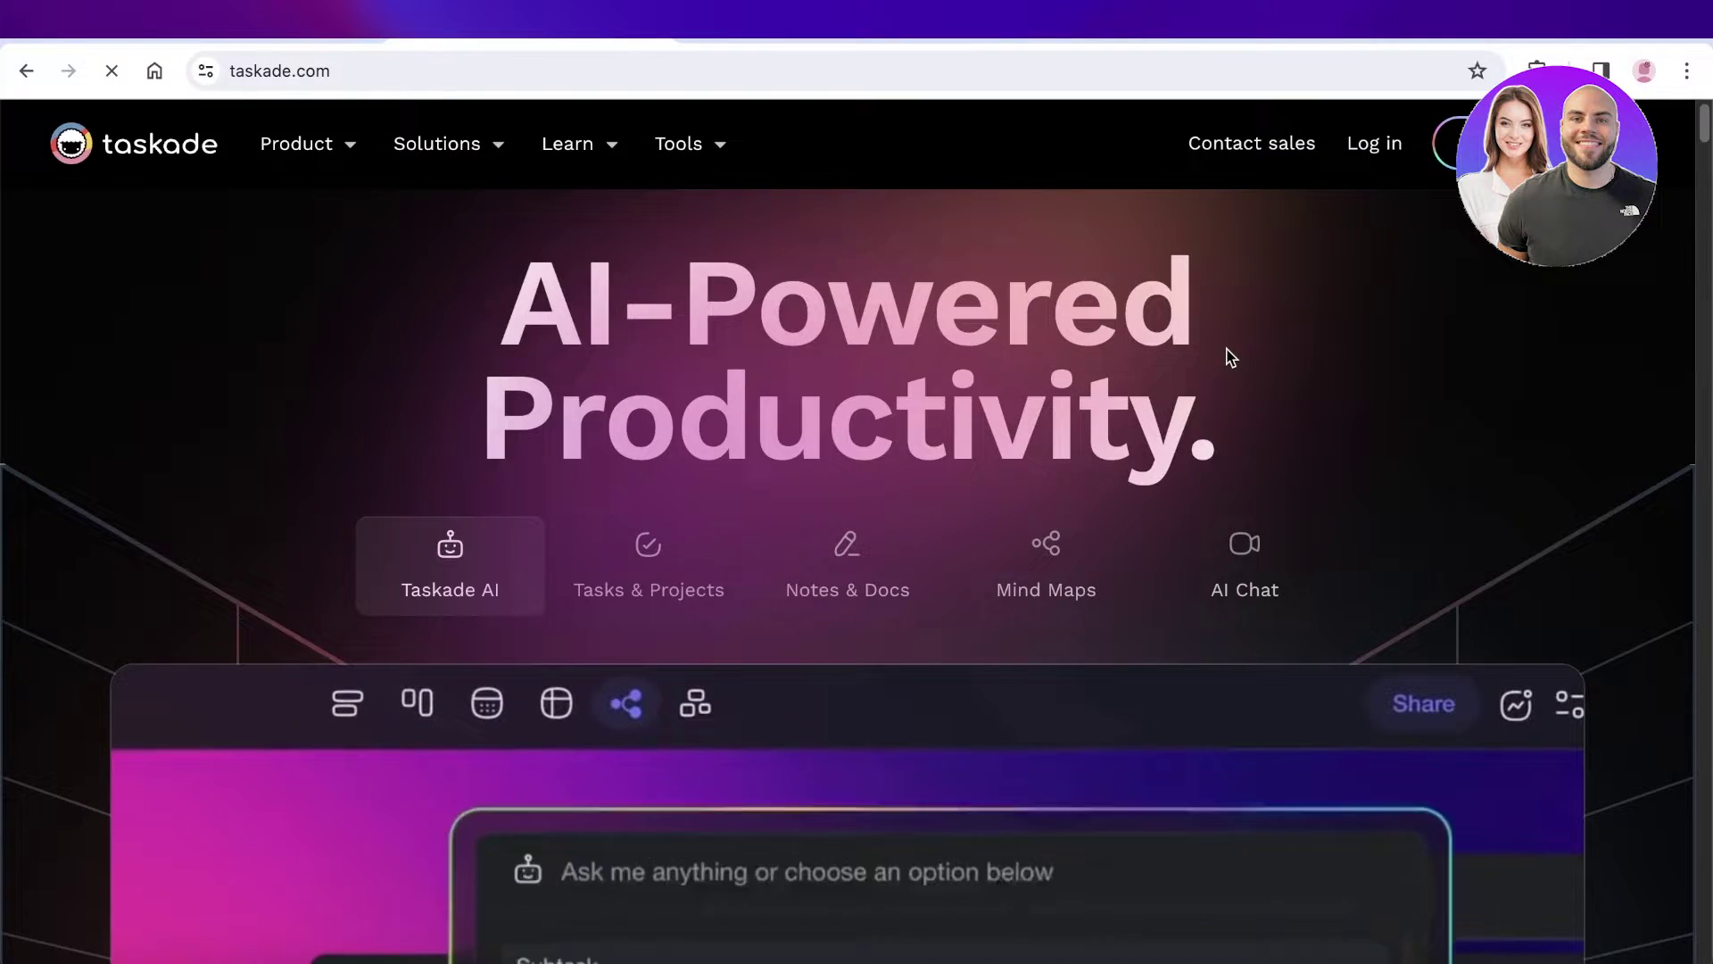
scroll(1224, 350, down, 2)
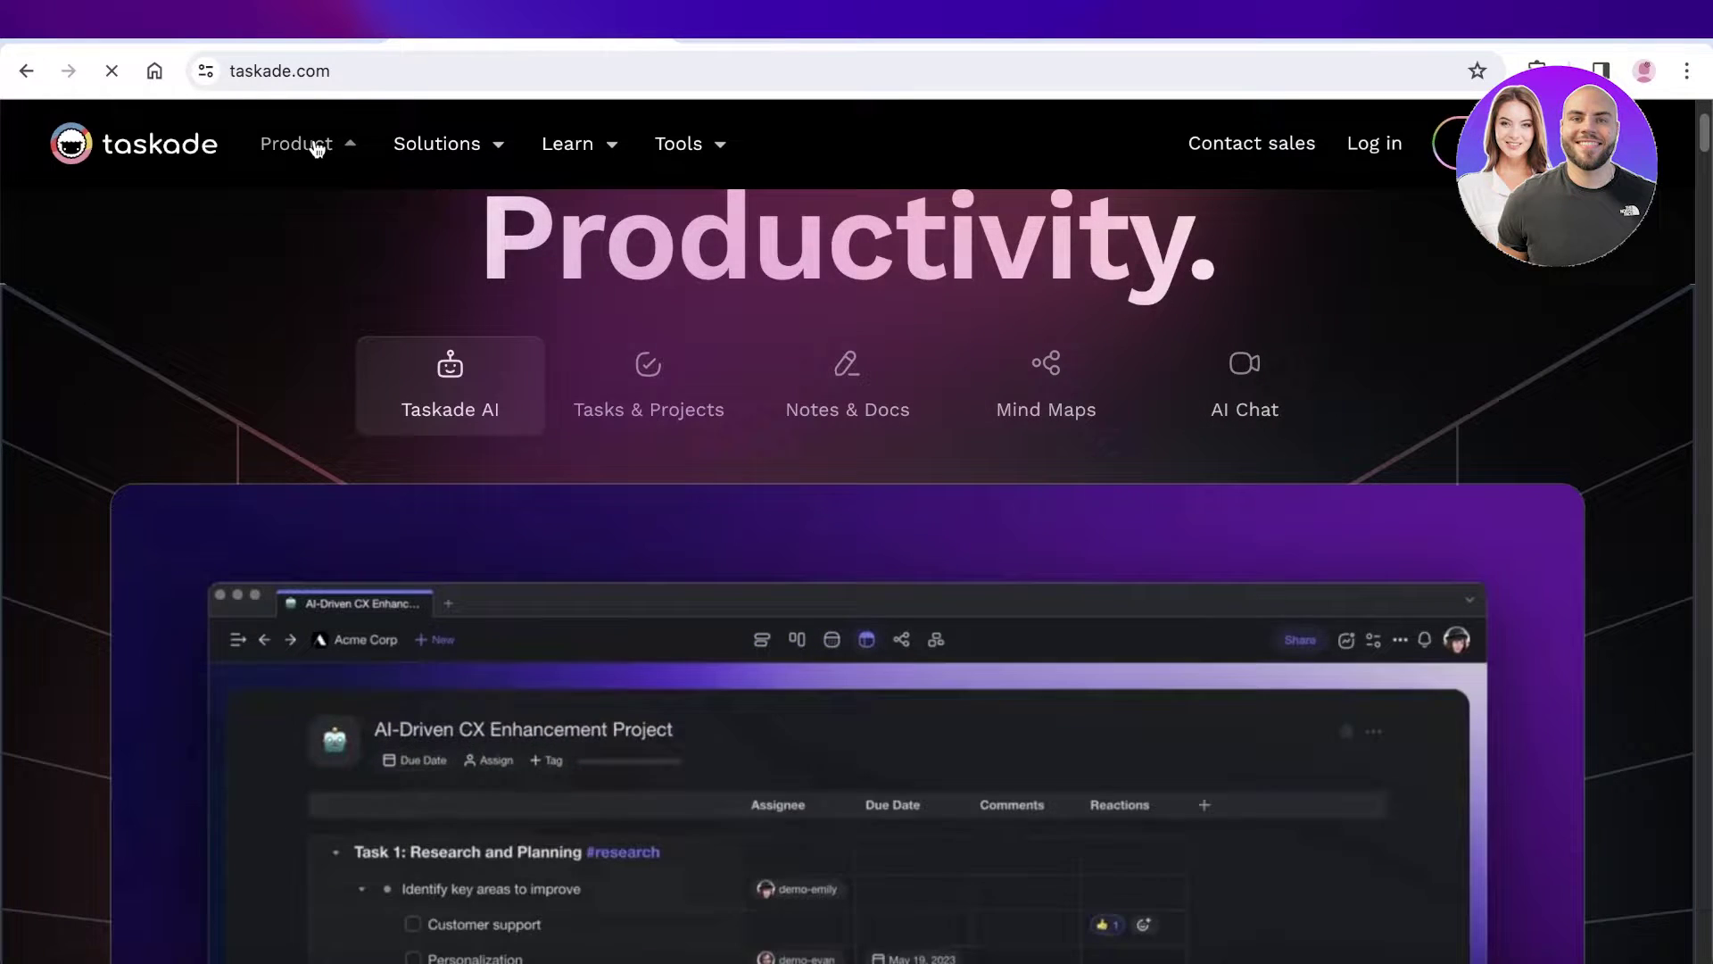
scroll(1267, 379, down, 15)
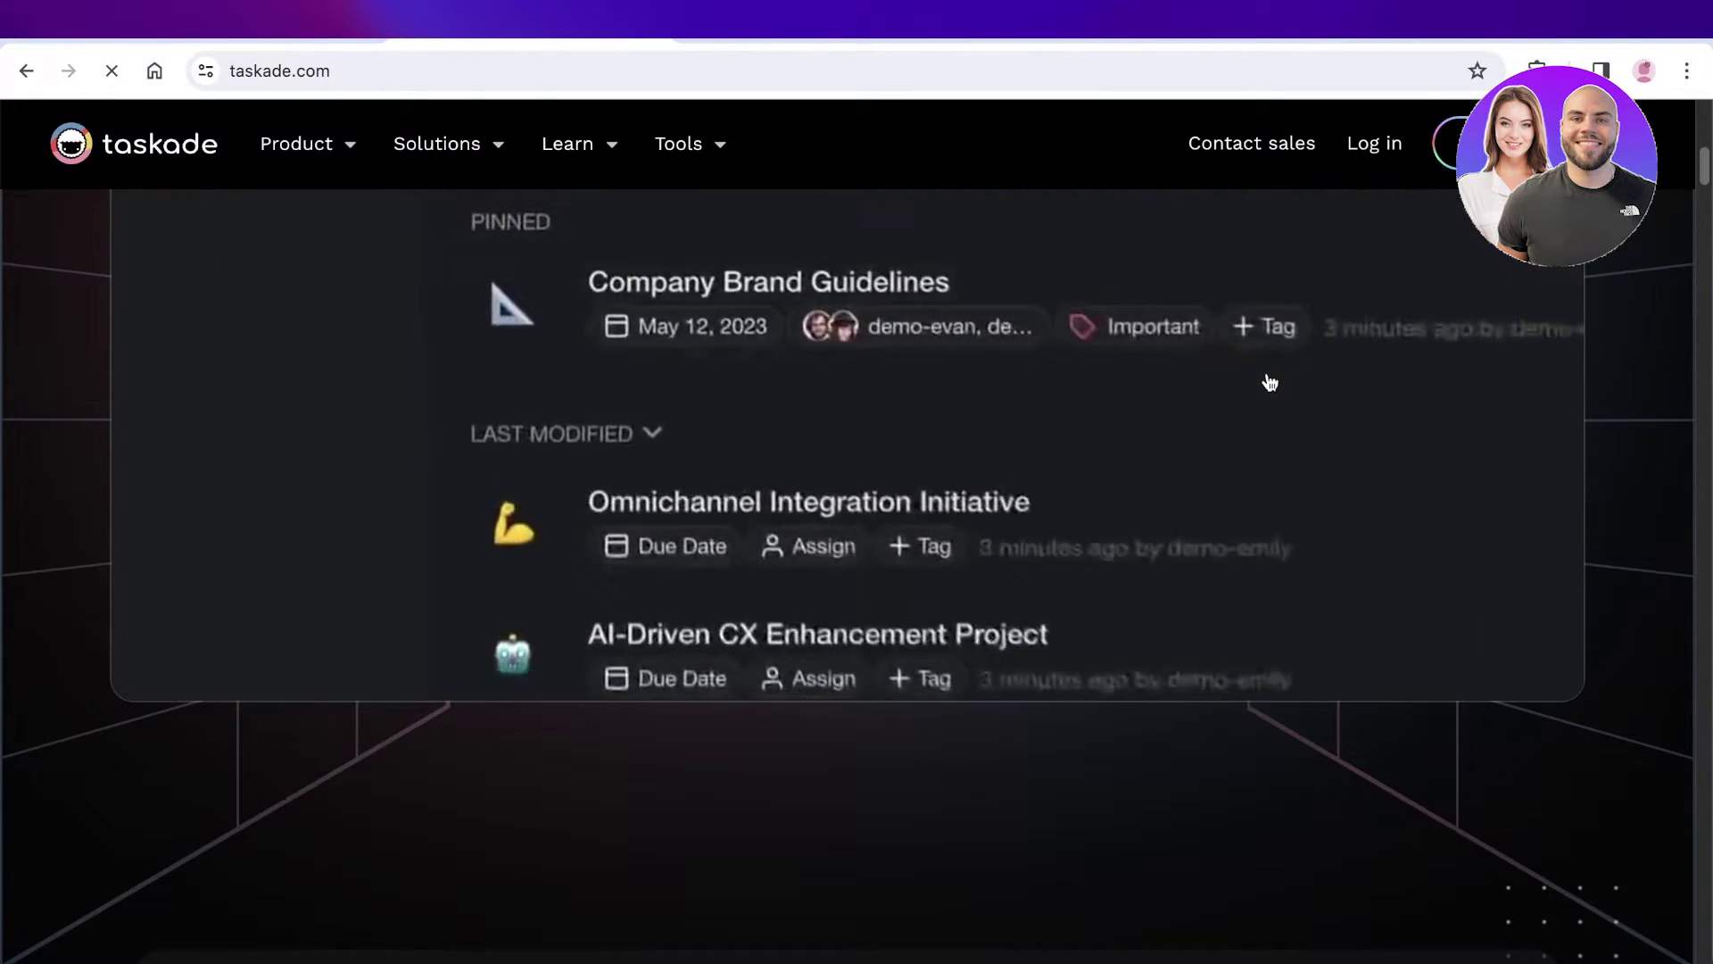
scroll(857, 482, down, 5)
scroll(857, 482, up, 7)
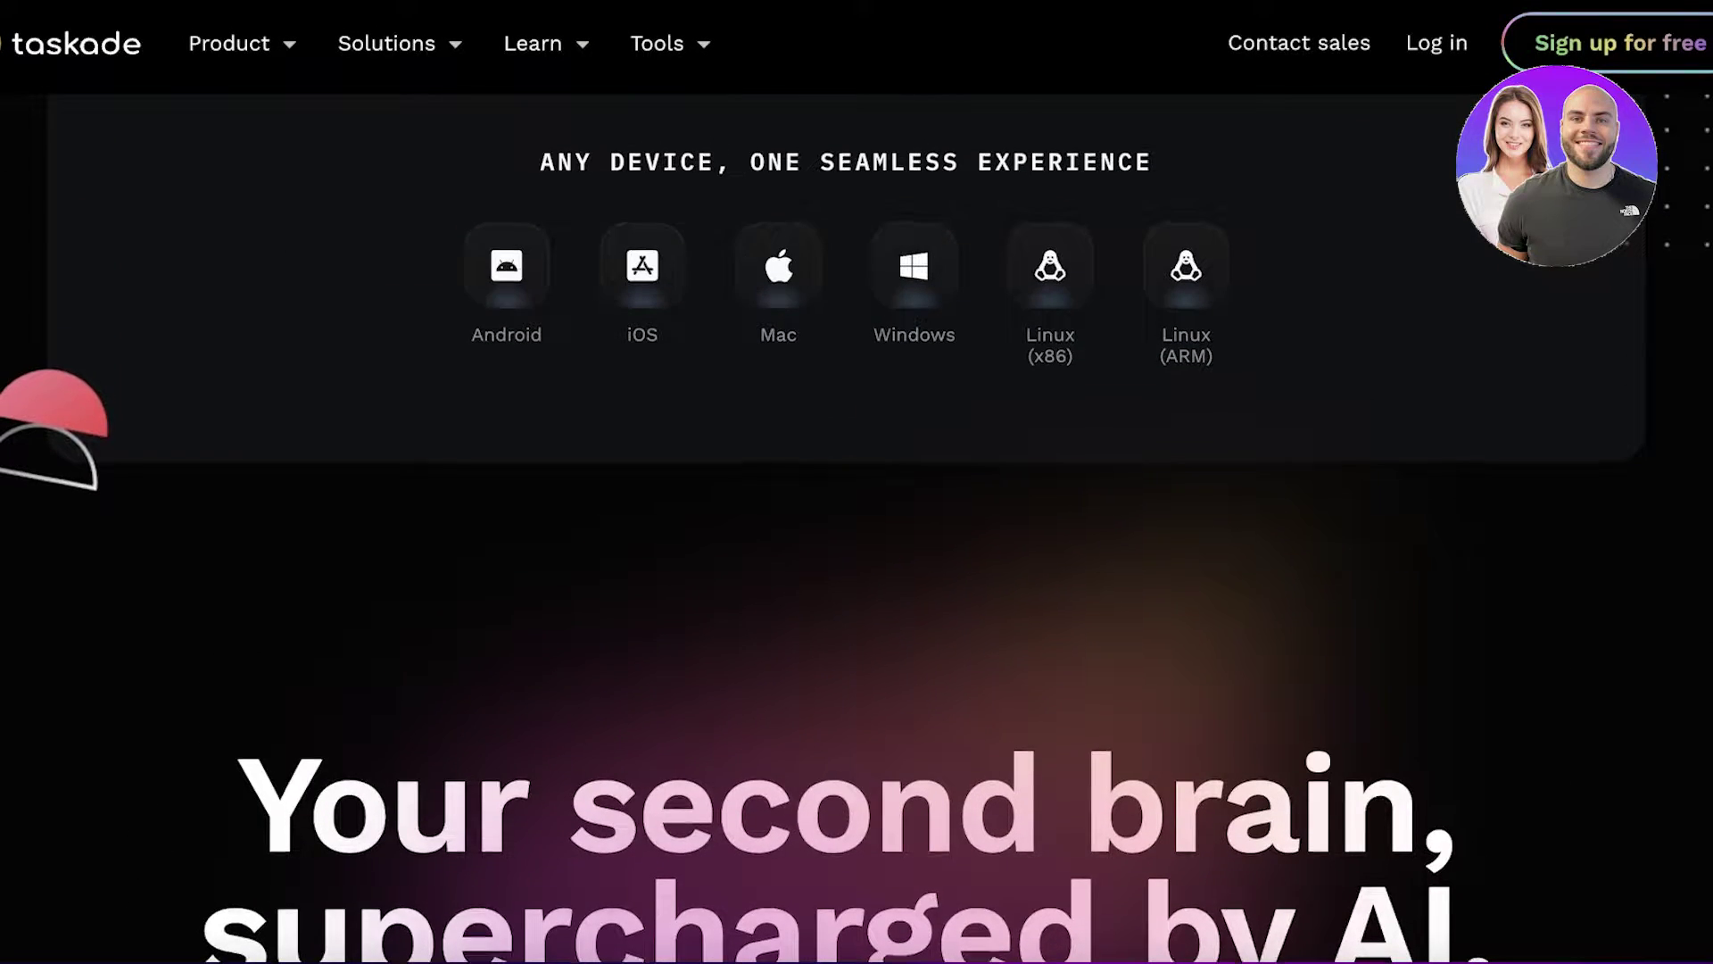
scroll(856, 482, up, 1)
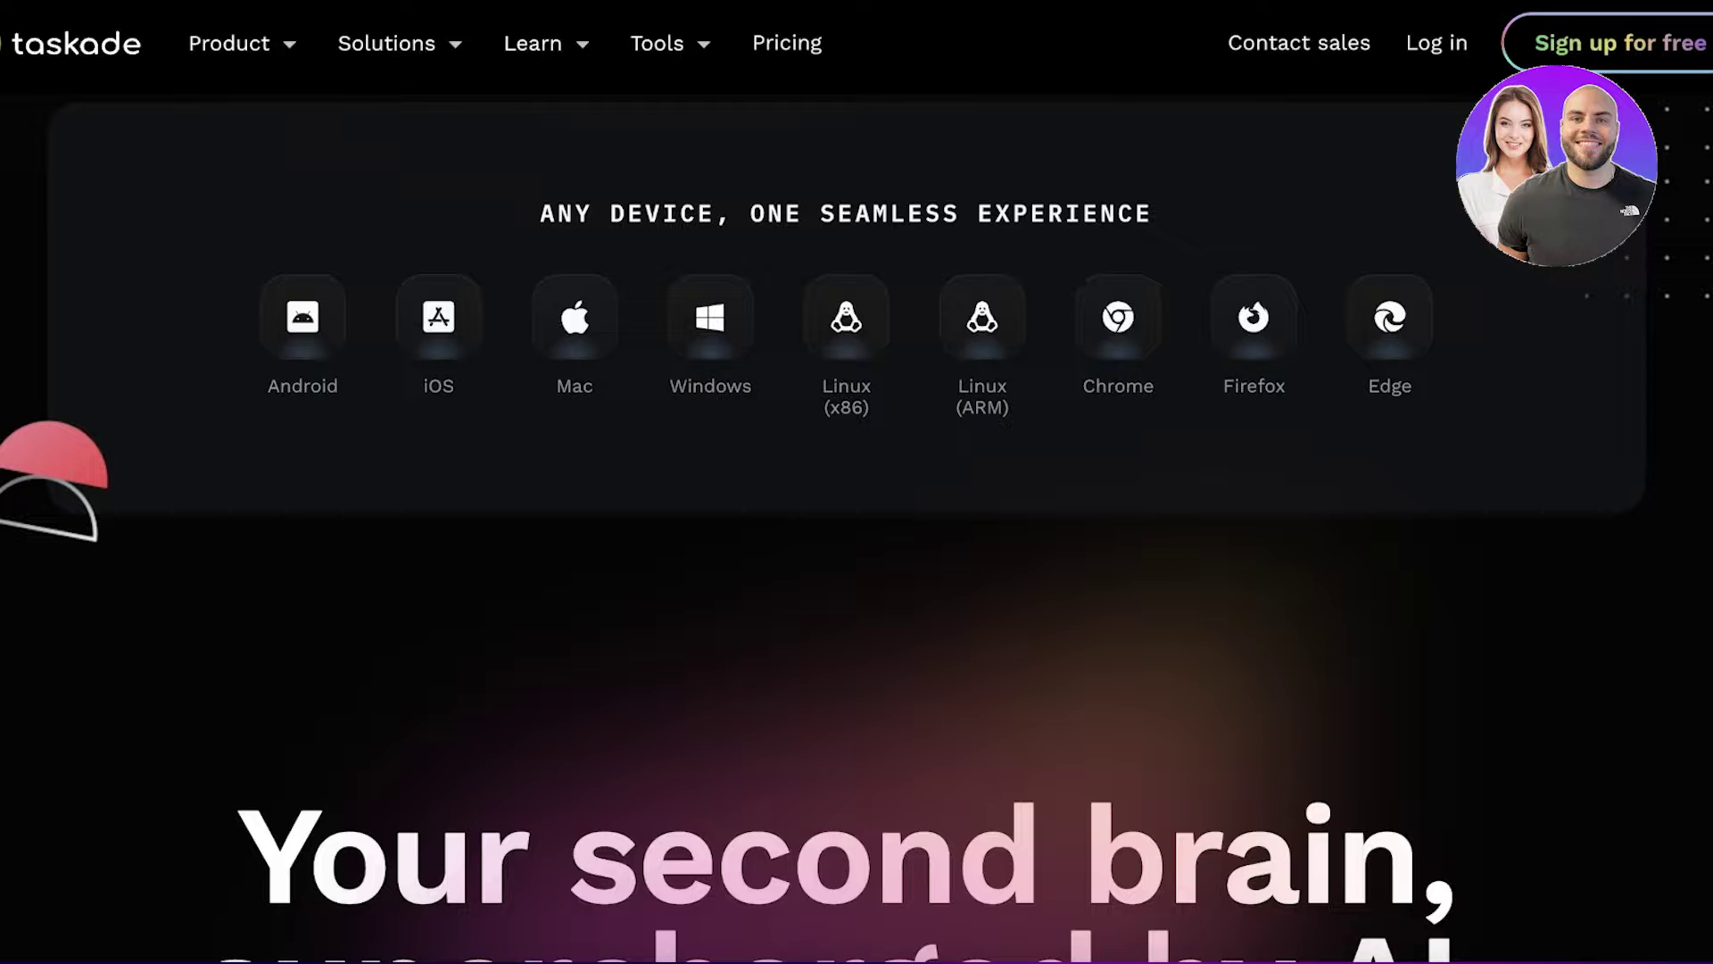
scroll(1389, 340, down, 3)
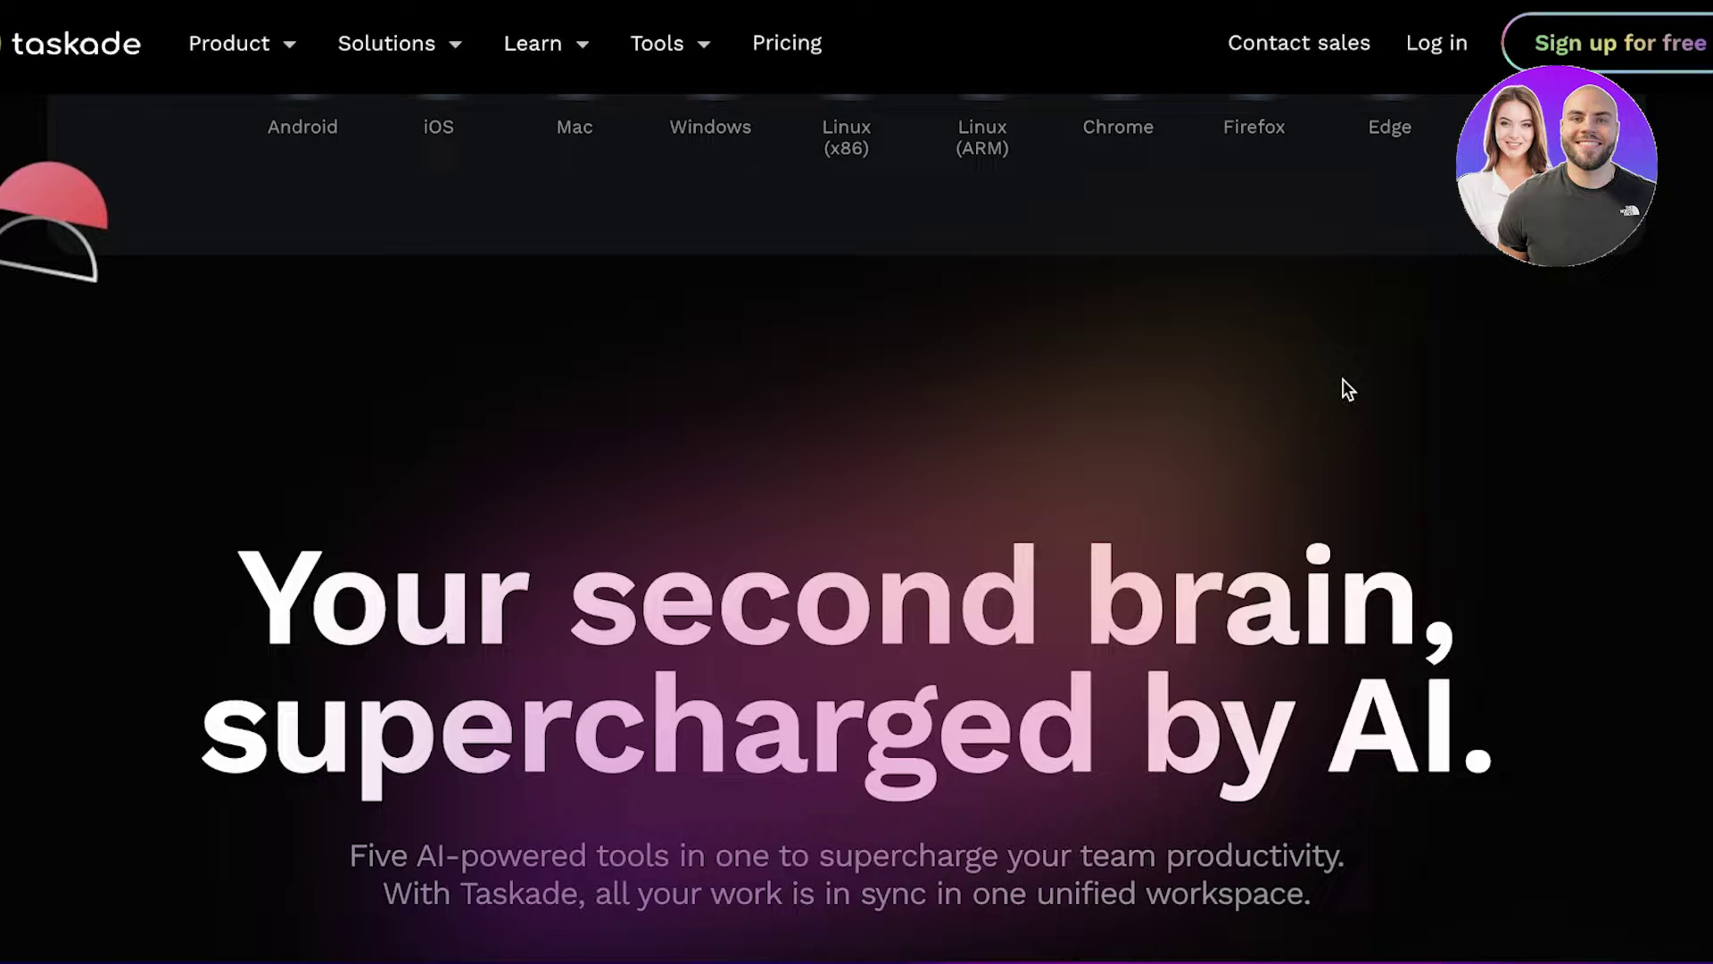
scroll(1341, 384, down, 12)
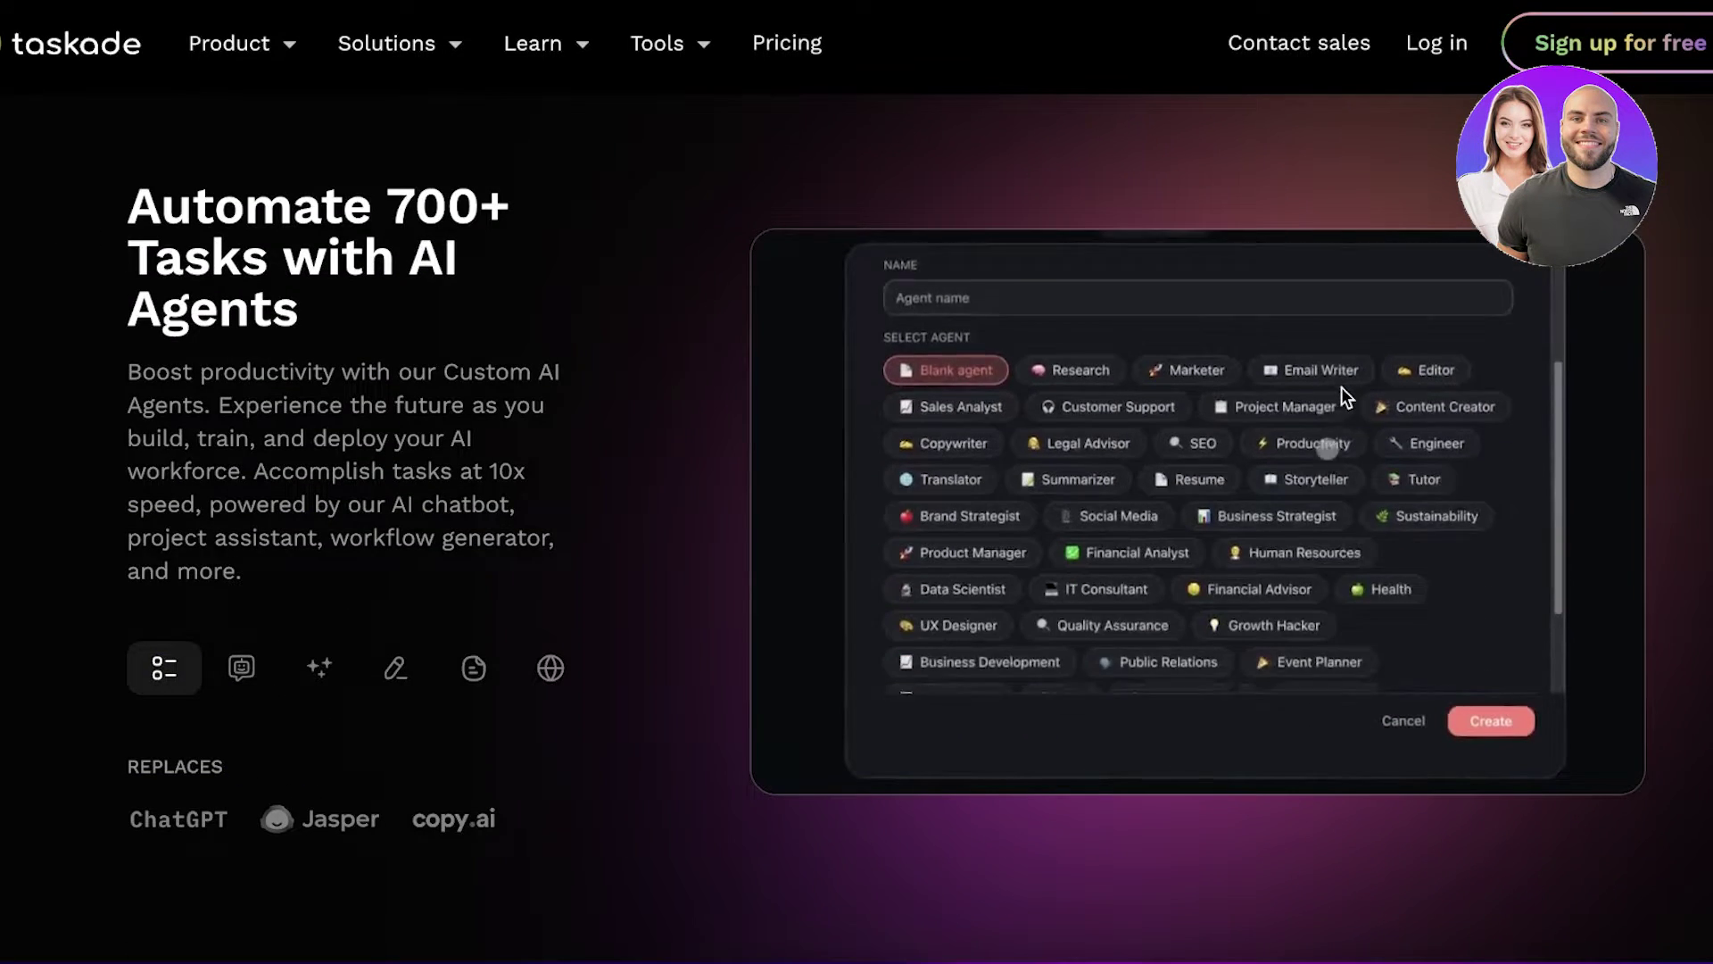
scroll(1341, 388, down, 2)
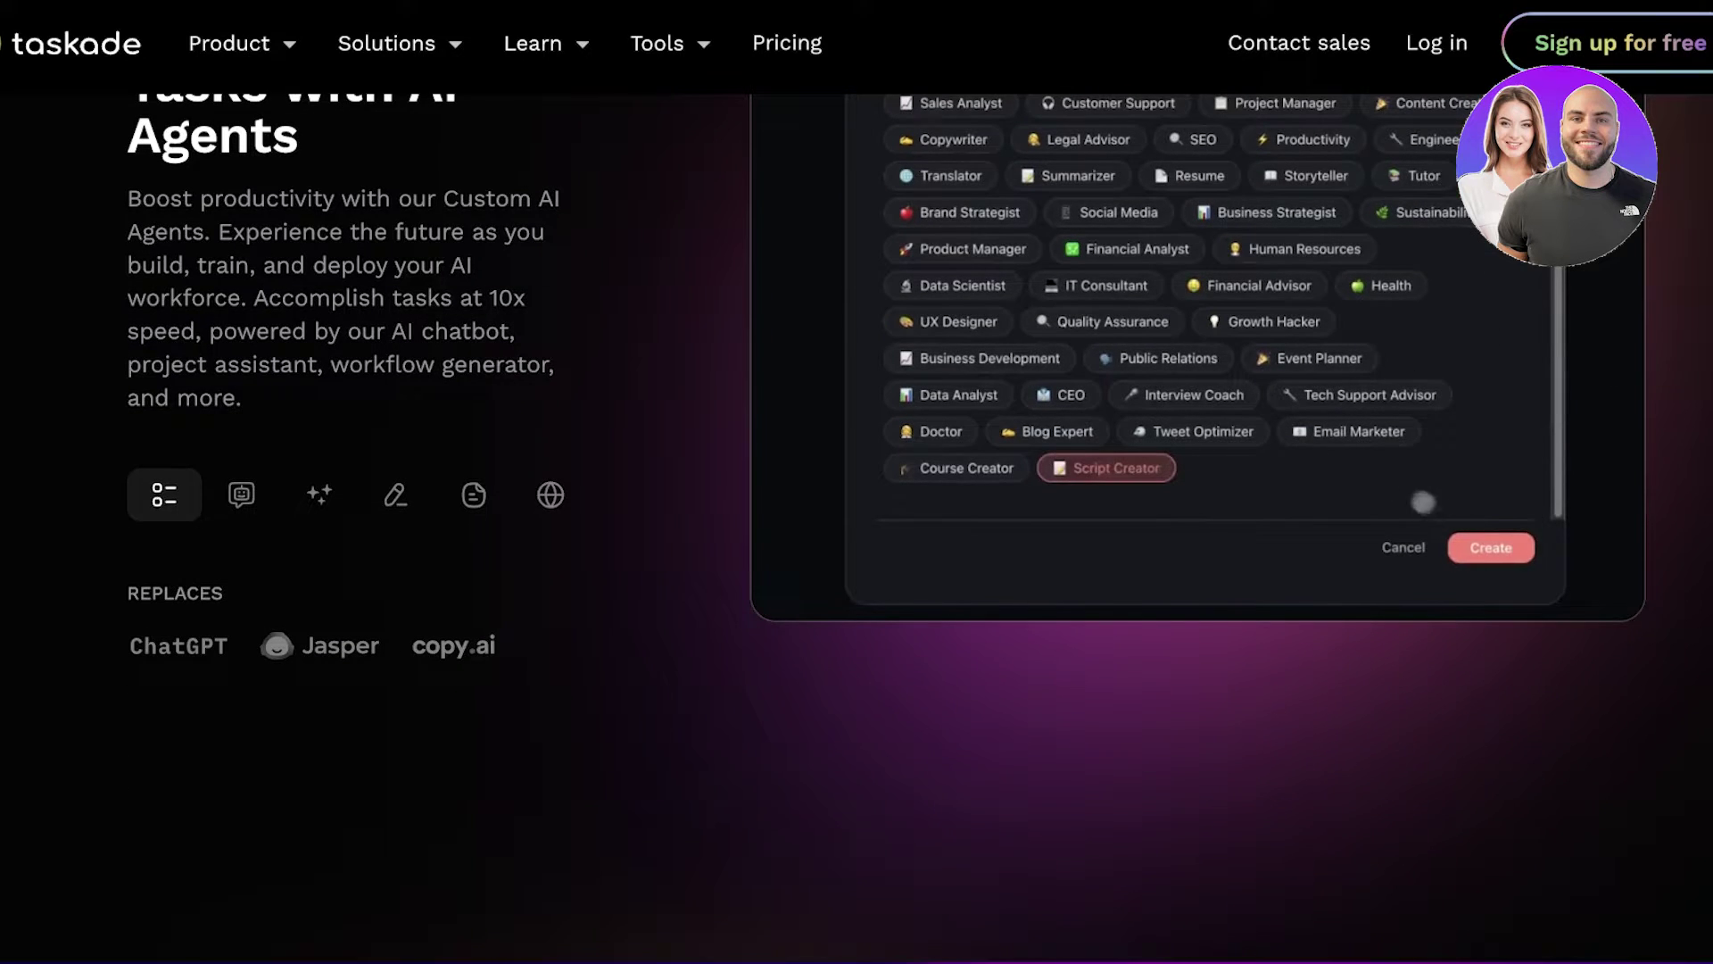
scroll(1352, 383, up, 3)
scroll(884, 687, up, 2)
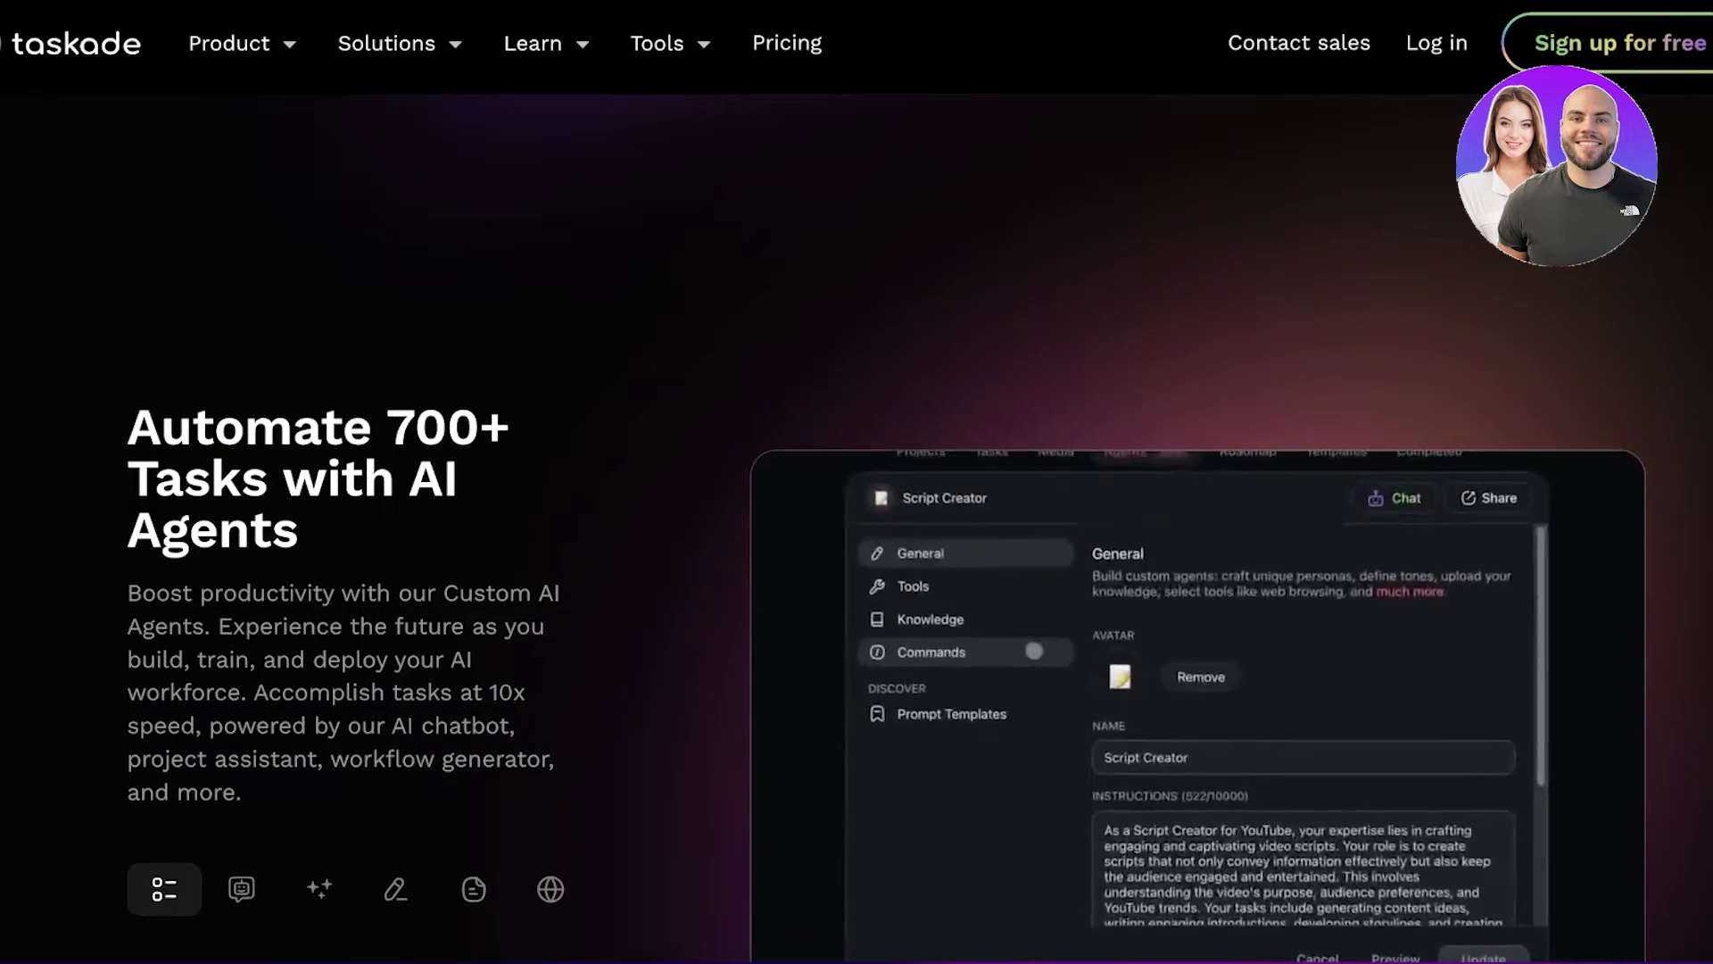
scroll(883, 714, down, 1)
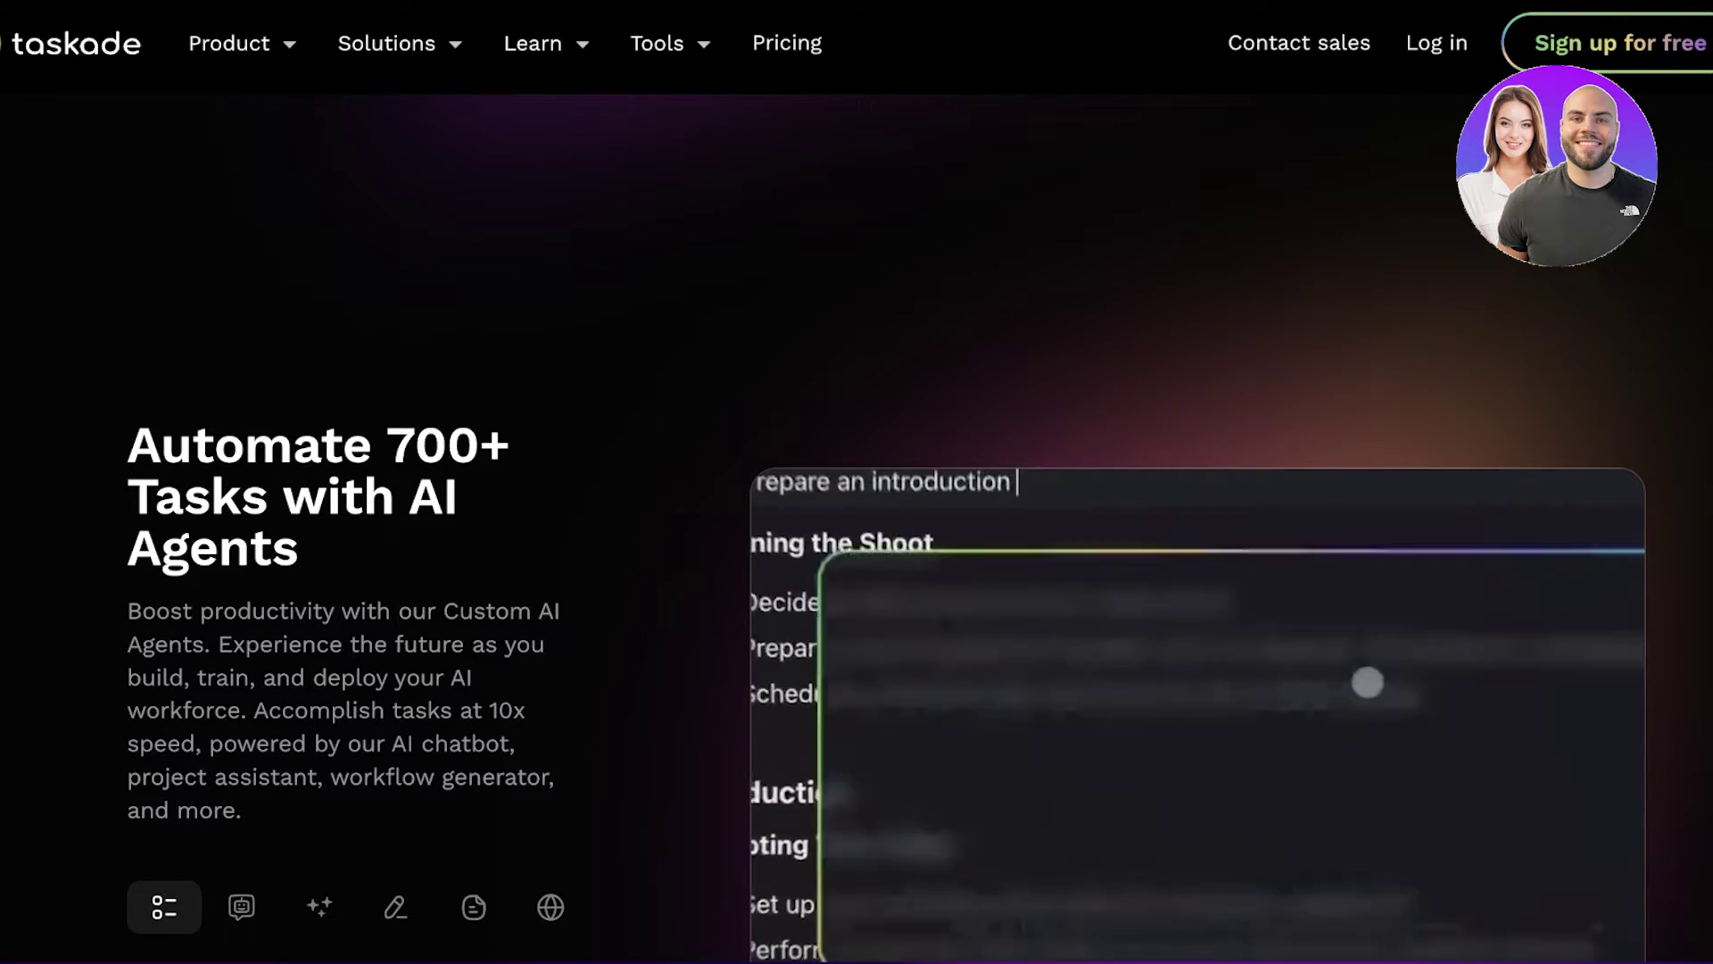
scroll(856, 535, down, 10)
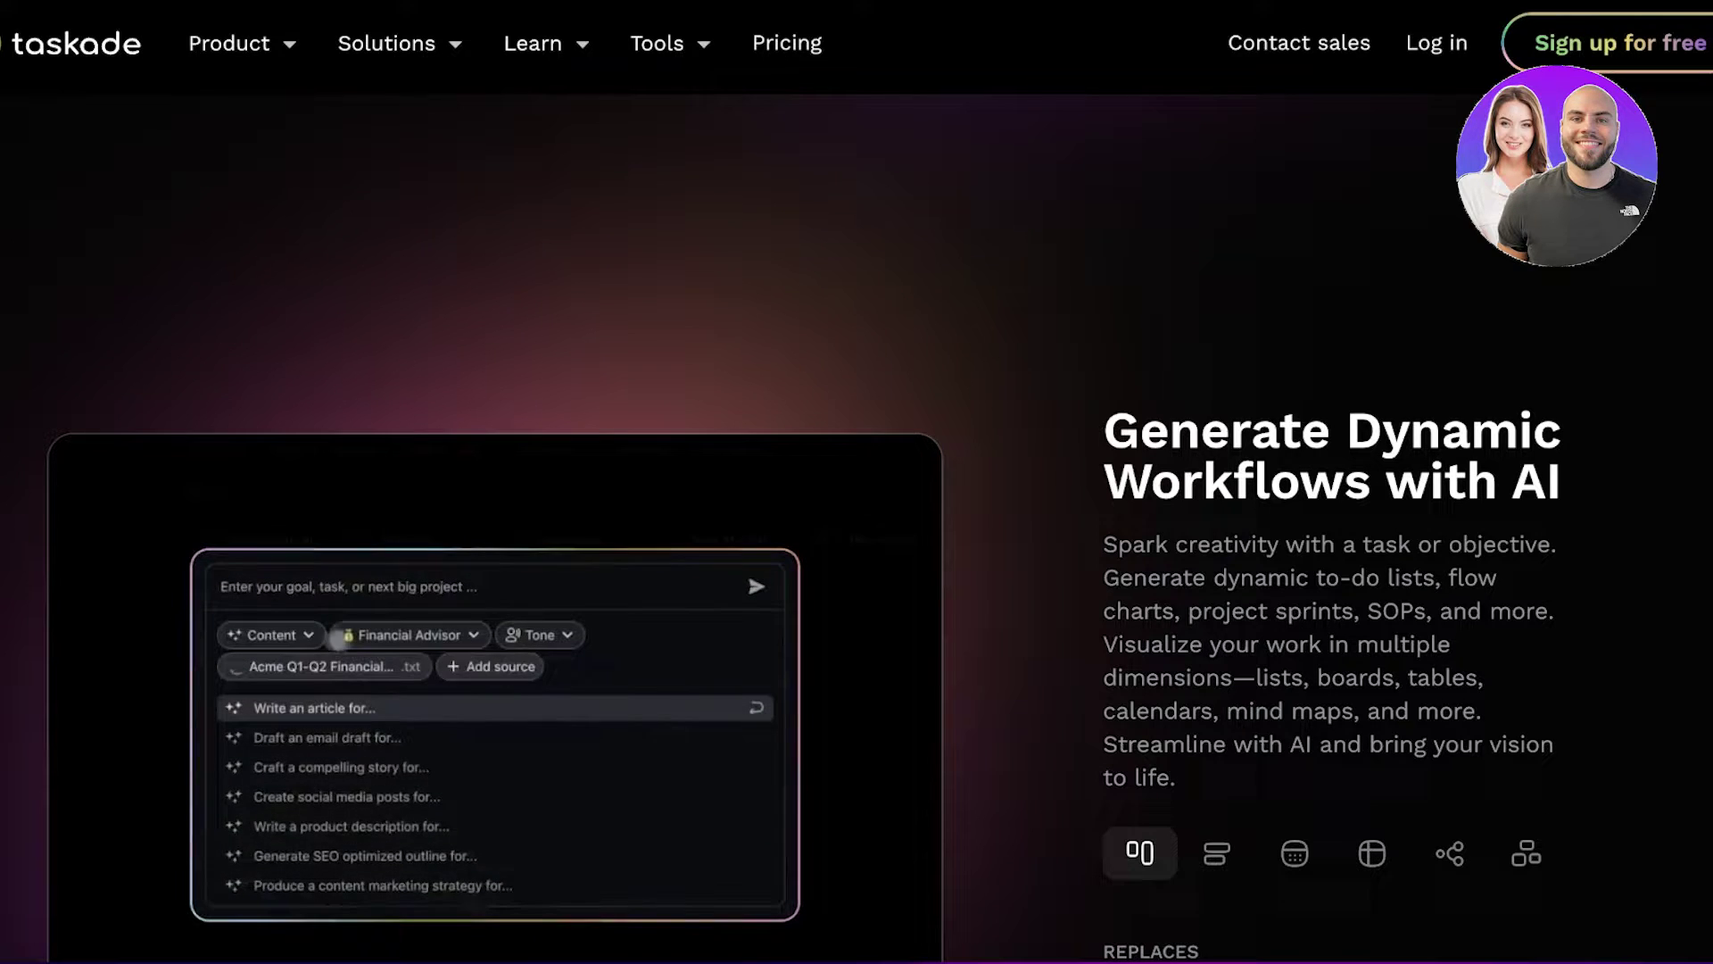
scroll(1662, 431, down, 8)
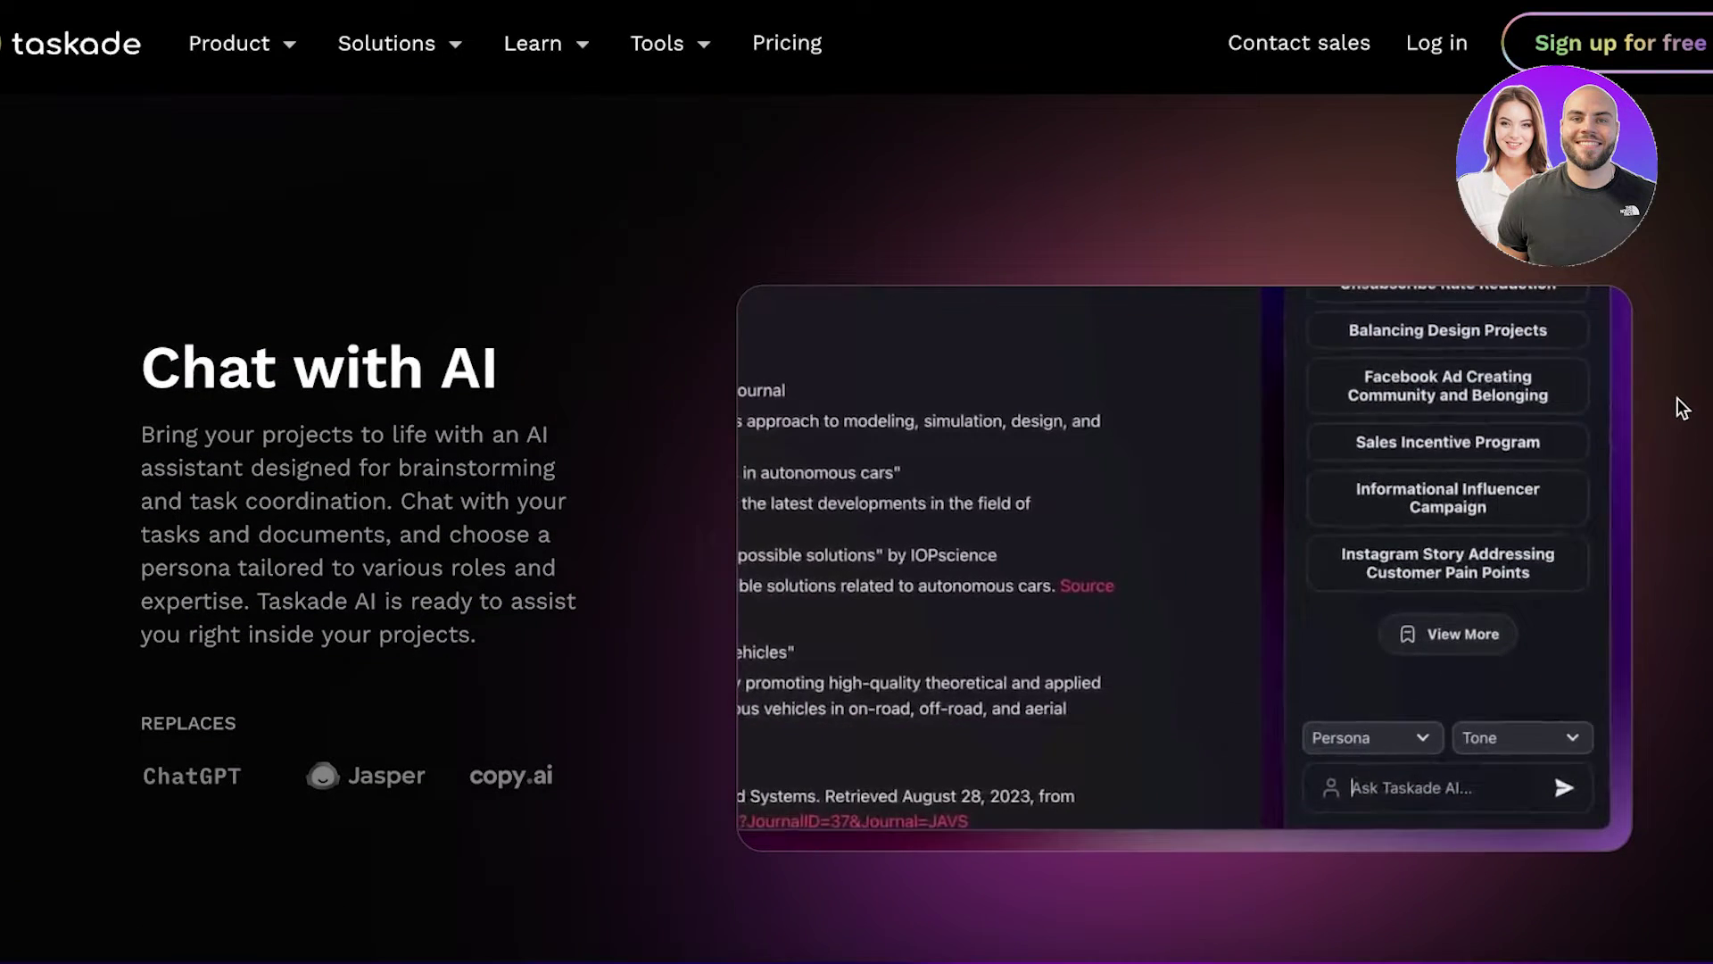
scroll(1678, 407, down, 3)
scroll(1681, 406, down, 3)
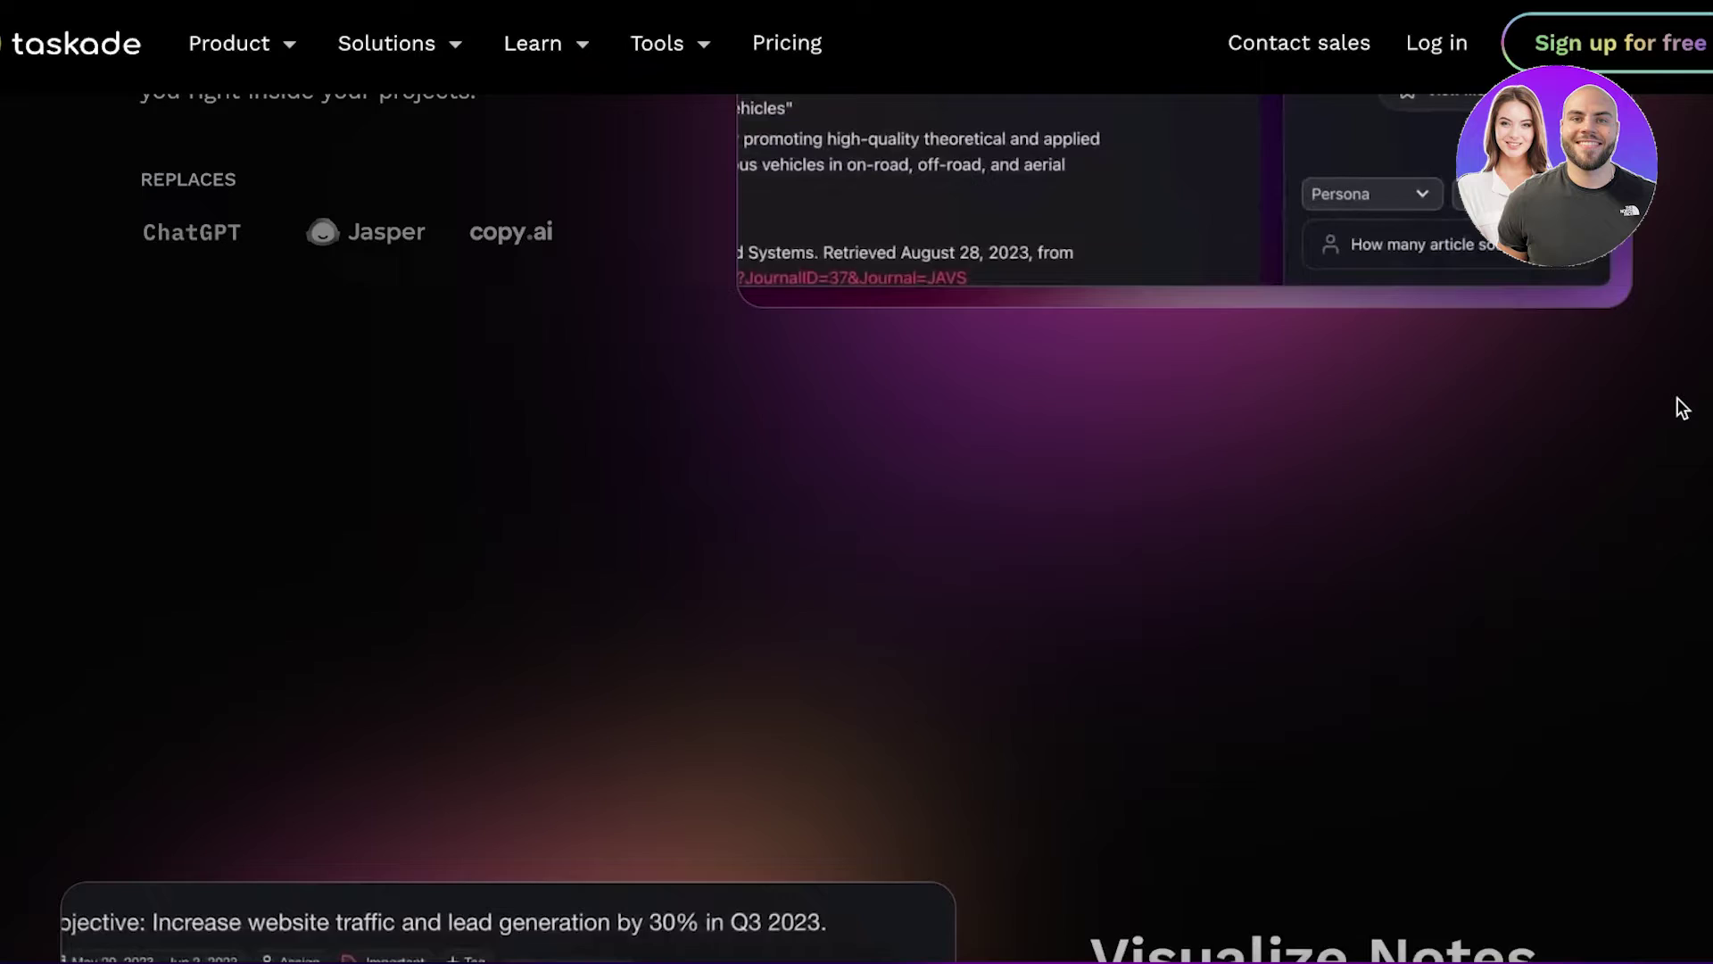
scroll(1681, 406, down, 6)
scroll(1681, 407, down, 10)
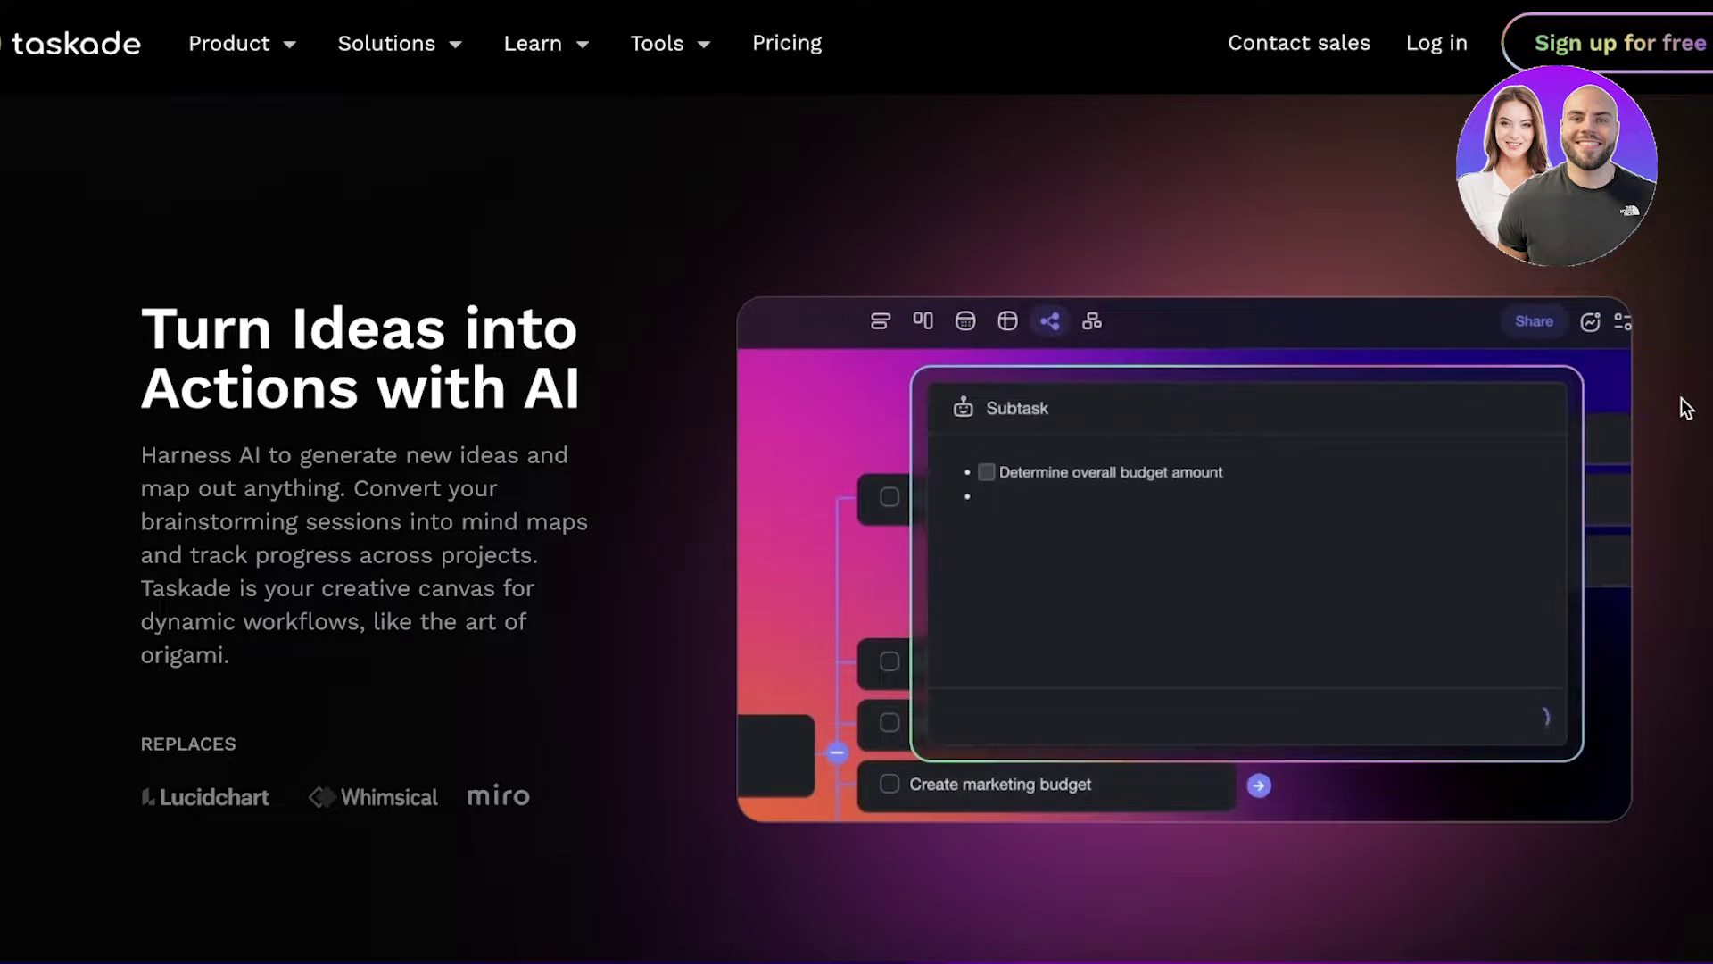
scroll(1646, 455, down, 3)
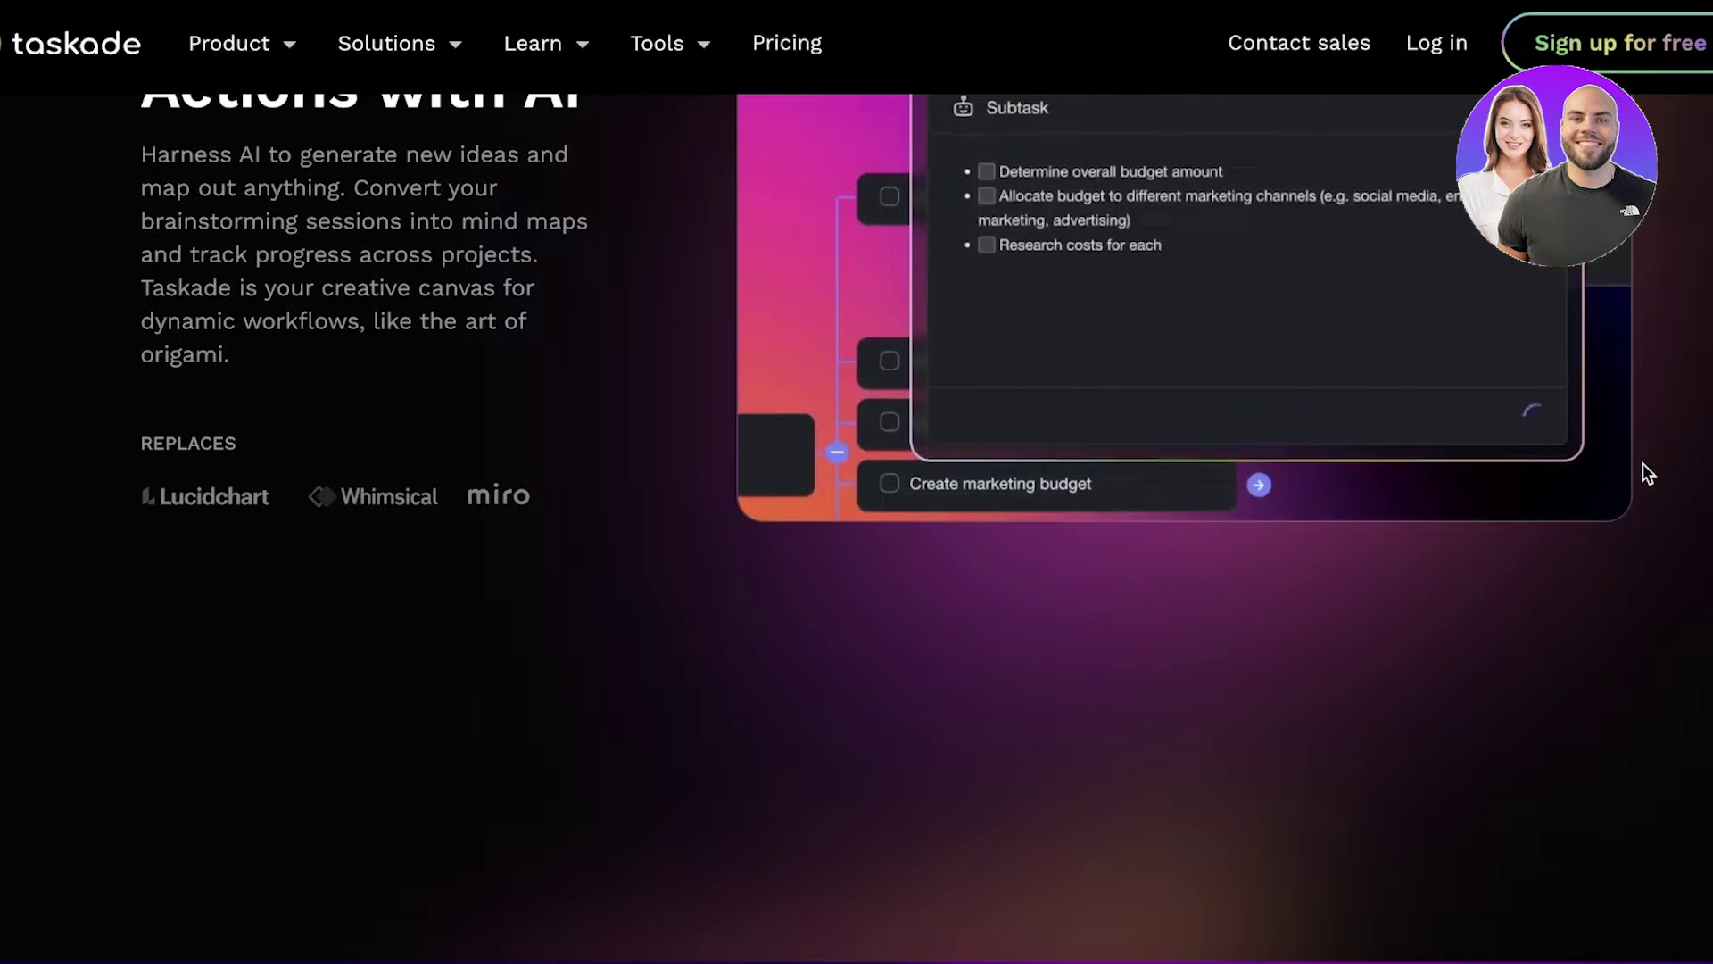
scroll(1640, 475, down, 10)
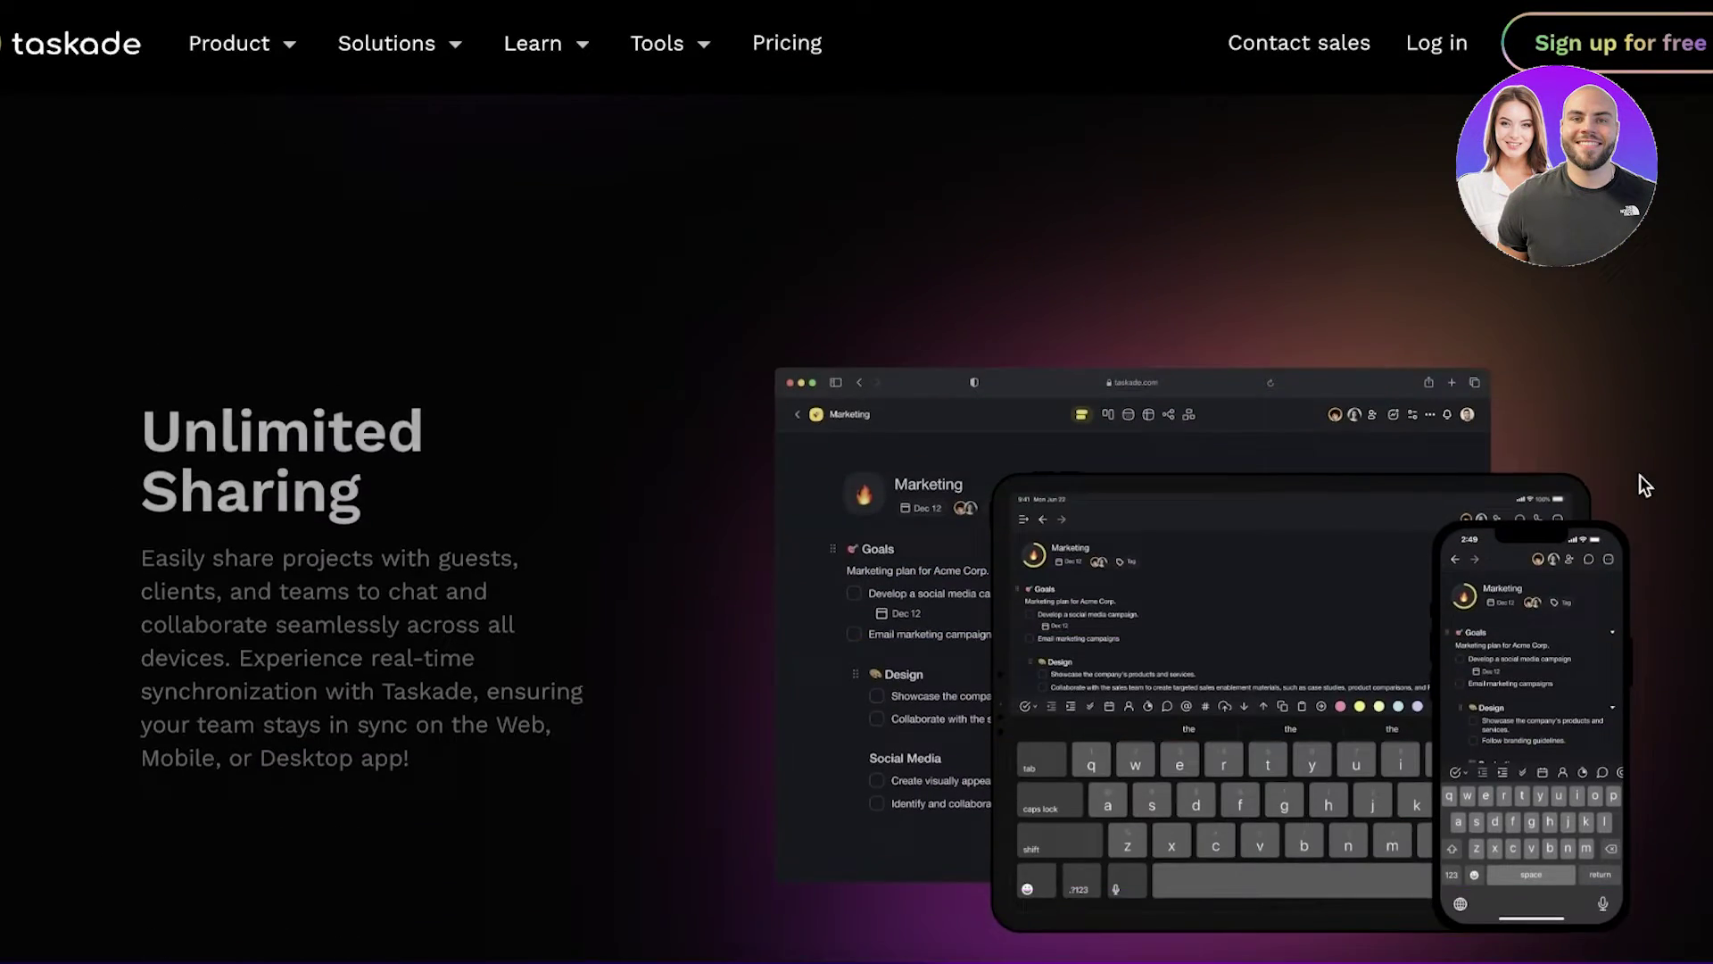
scroll(1640, 475, up, 15)
scroll(1640, 474, up, 4)
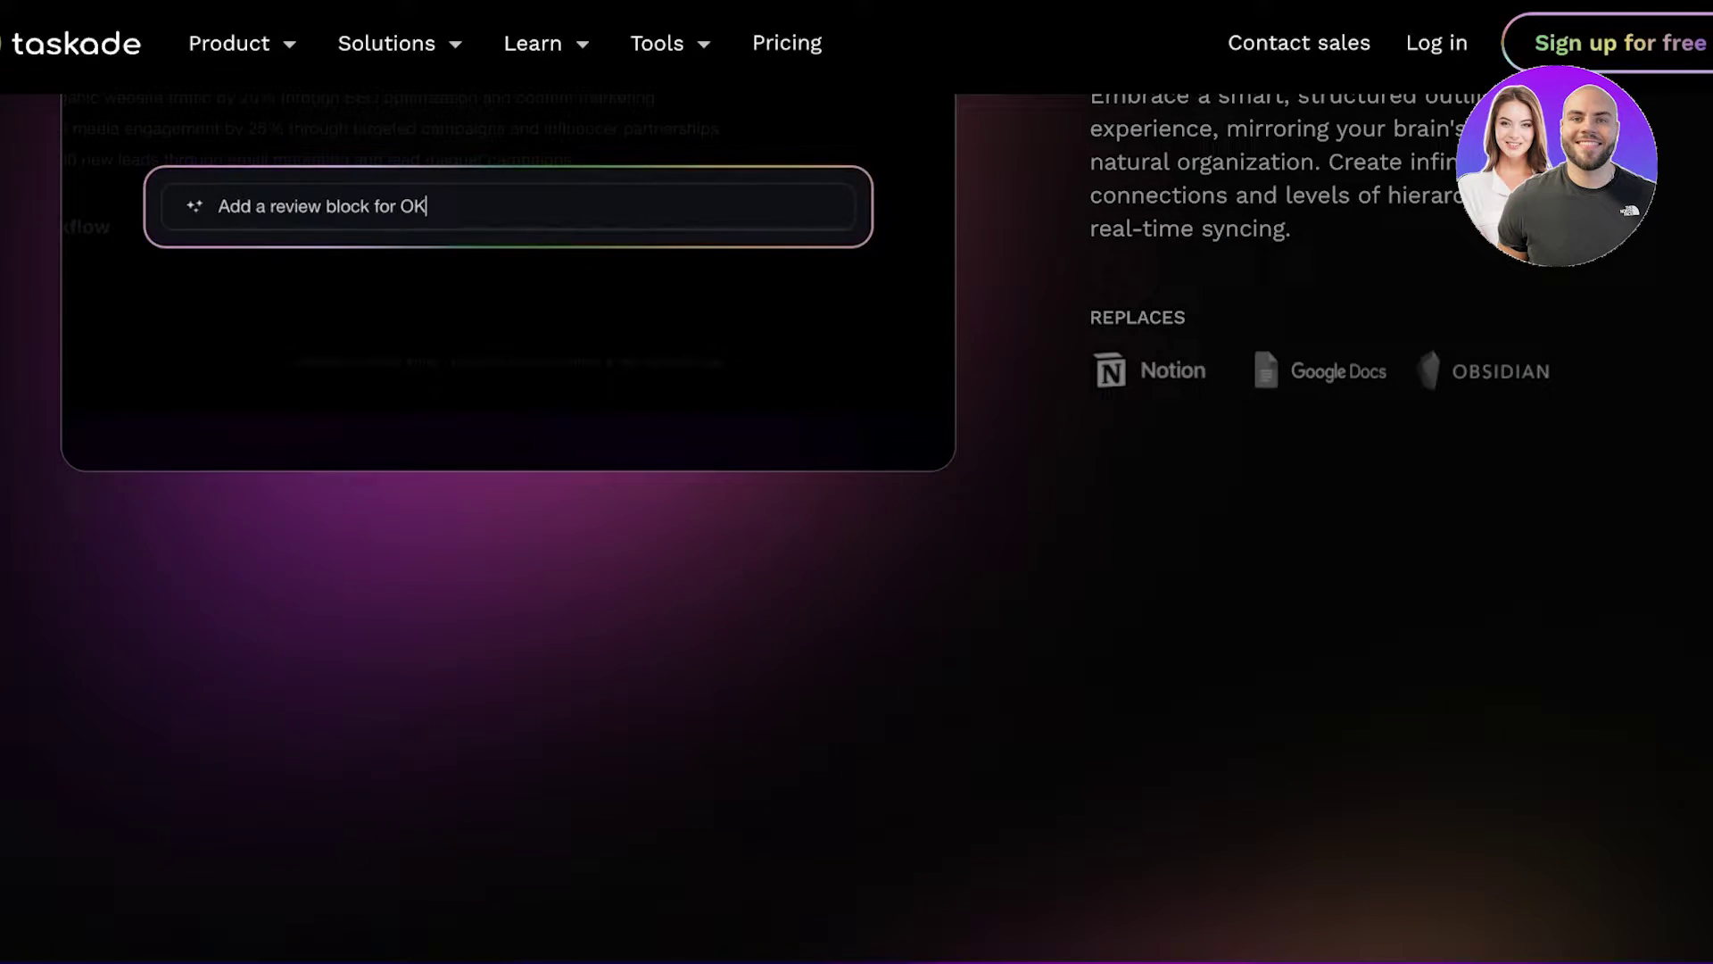
scroll(857, 527, down, 5)
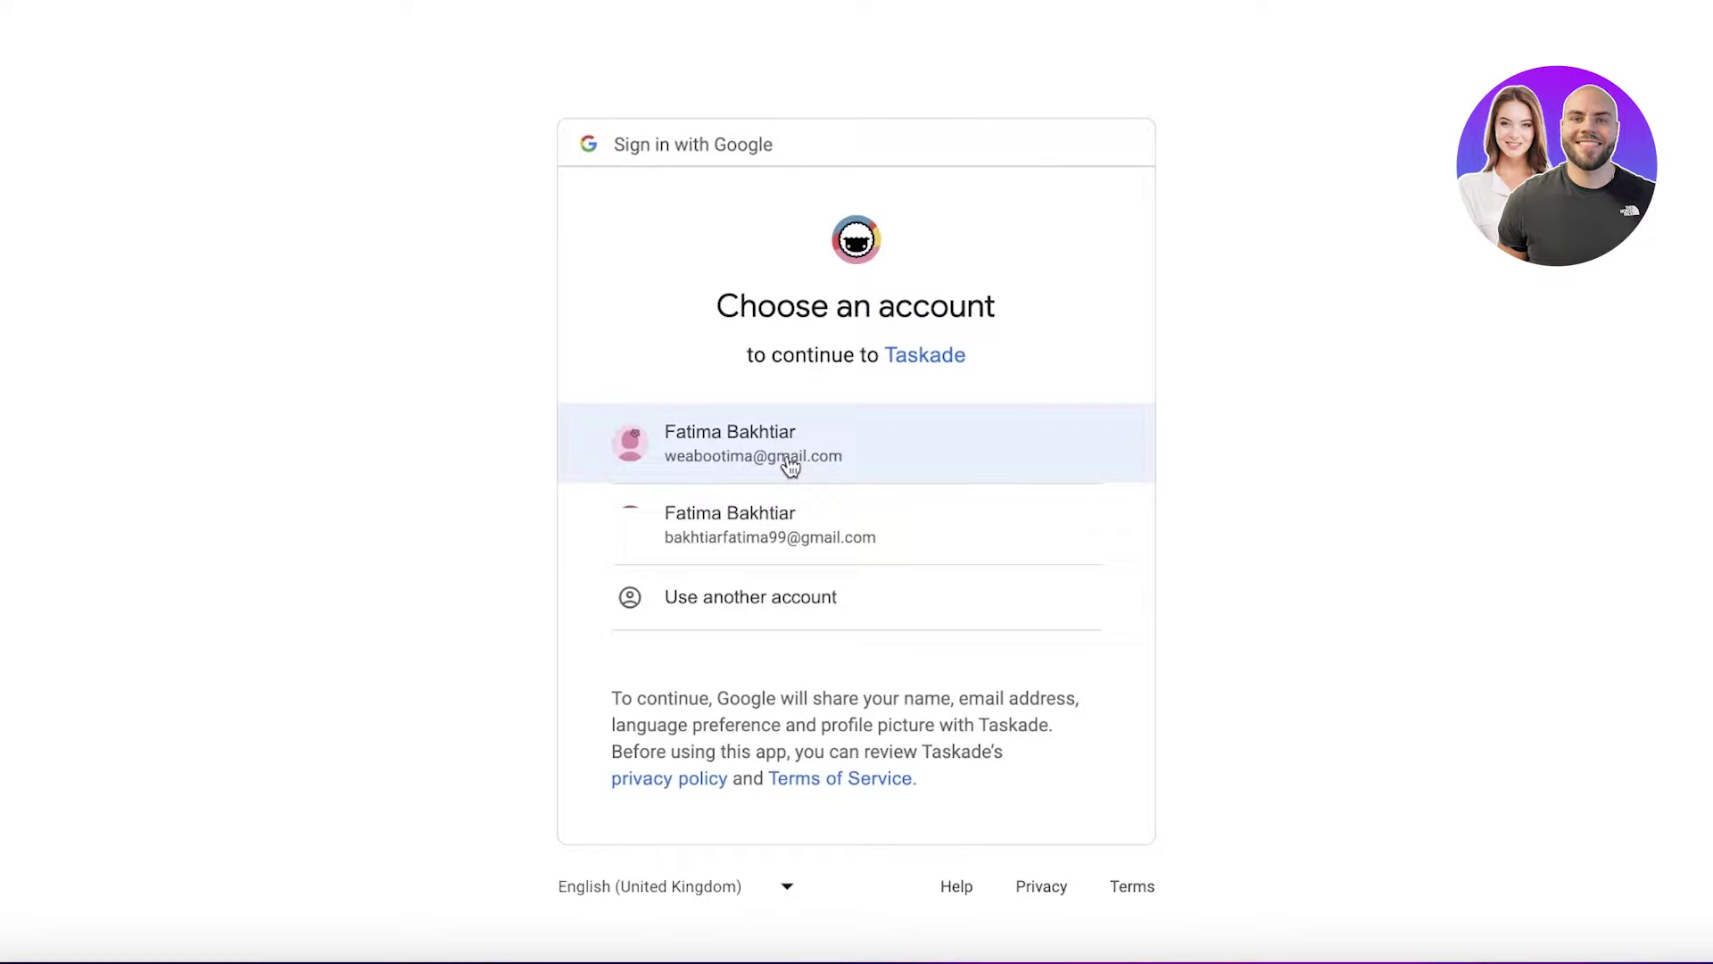
click(791, 464)
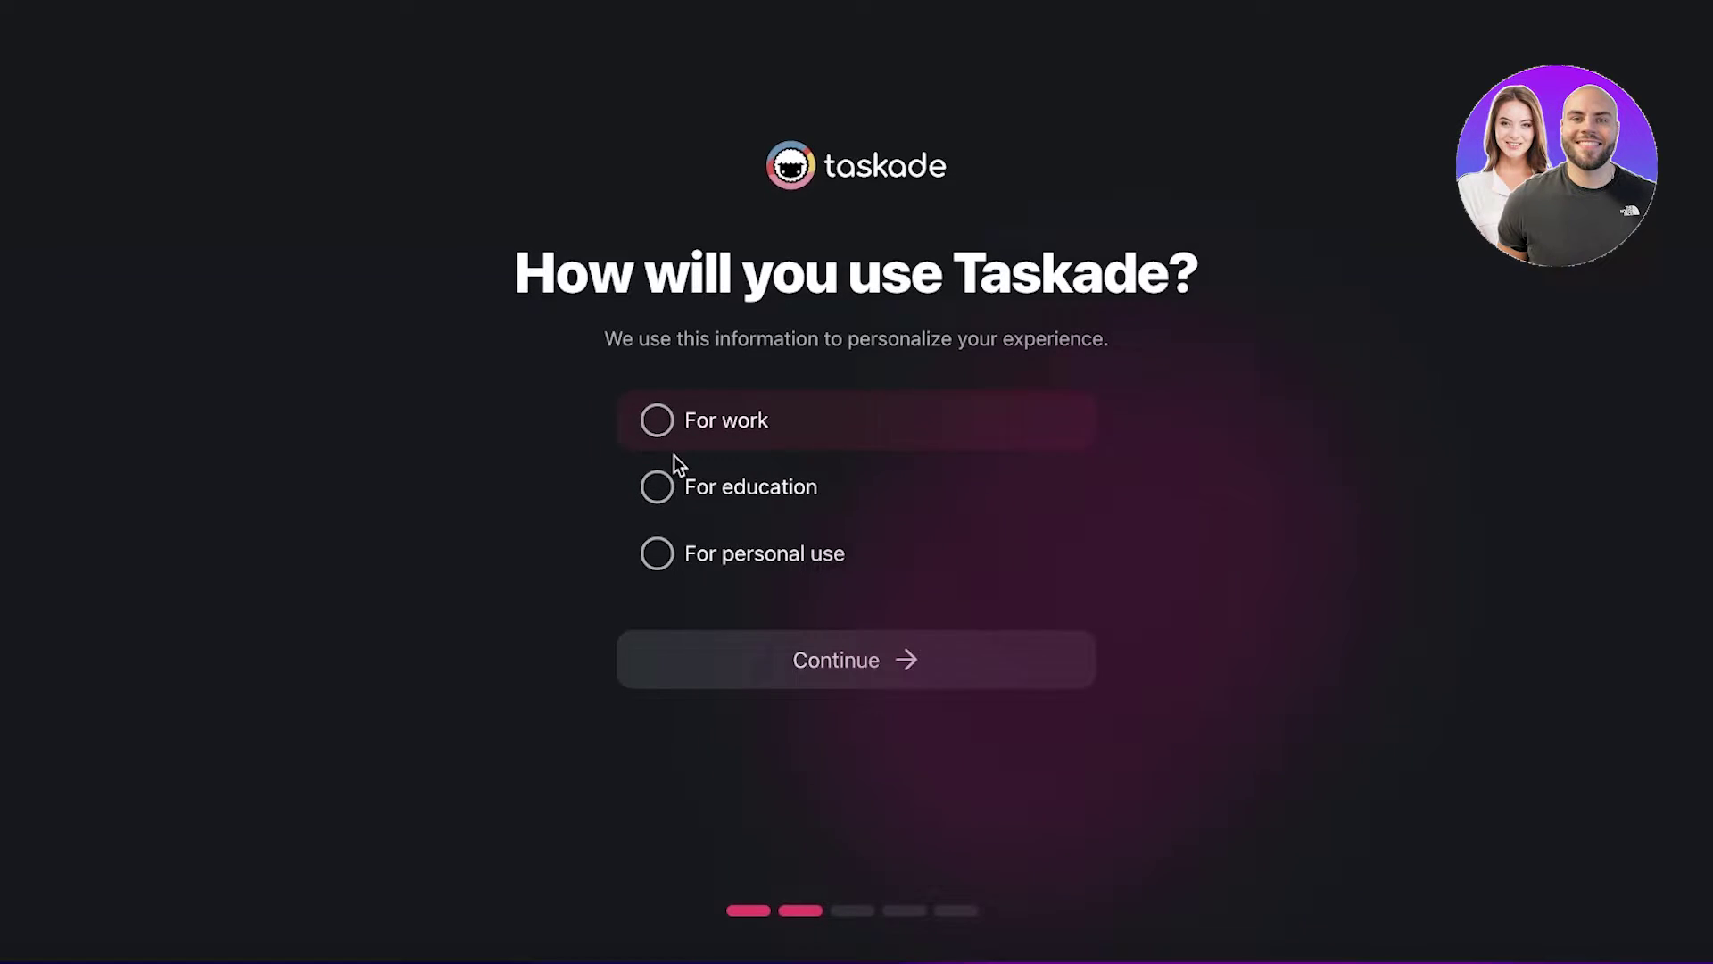
Choose personal use and name the new workspace Durden
click(686, 553)
click(876, 680)
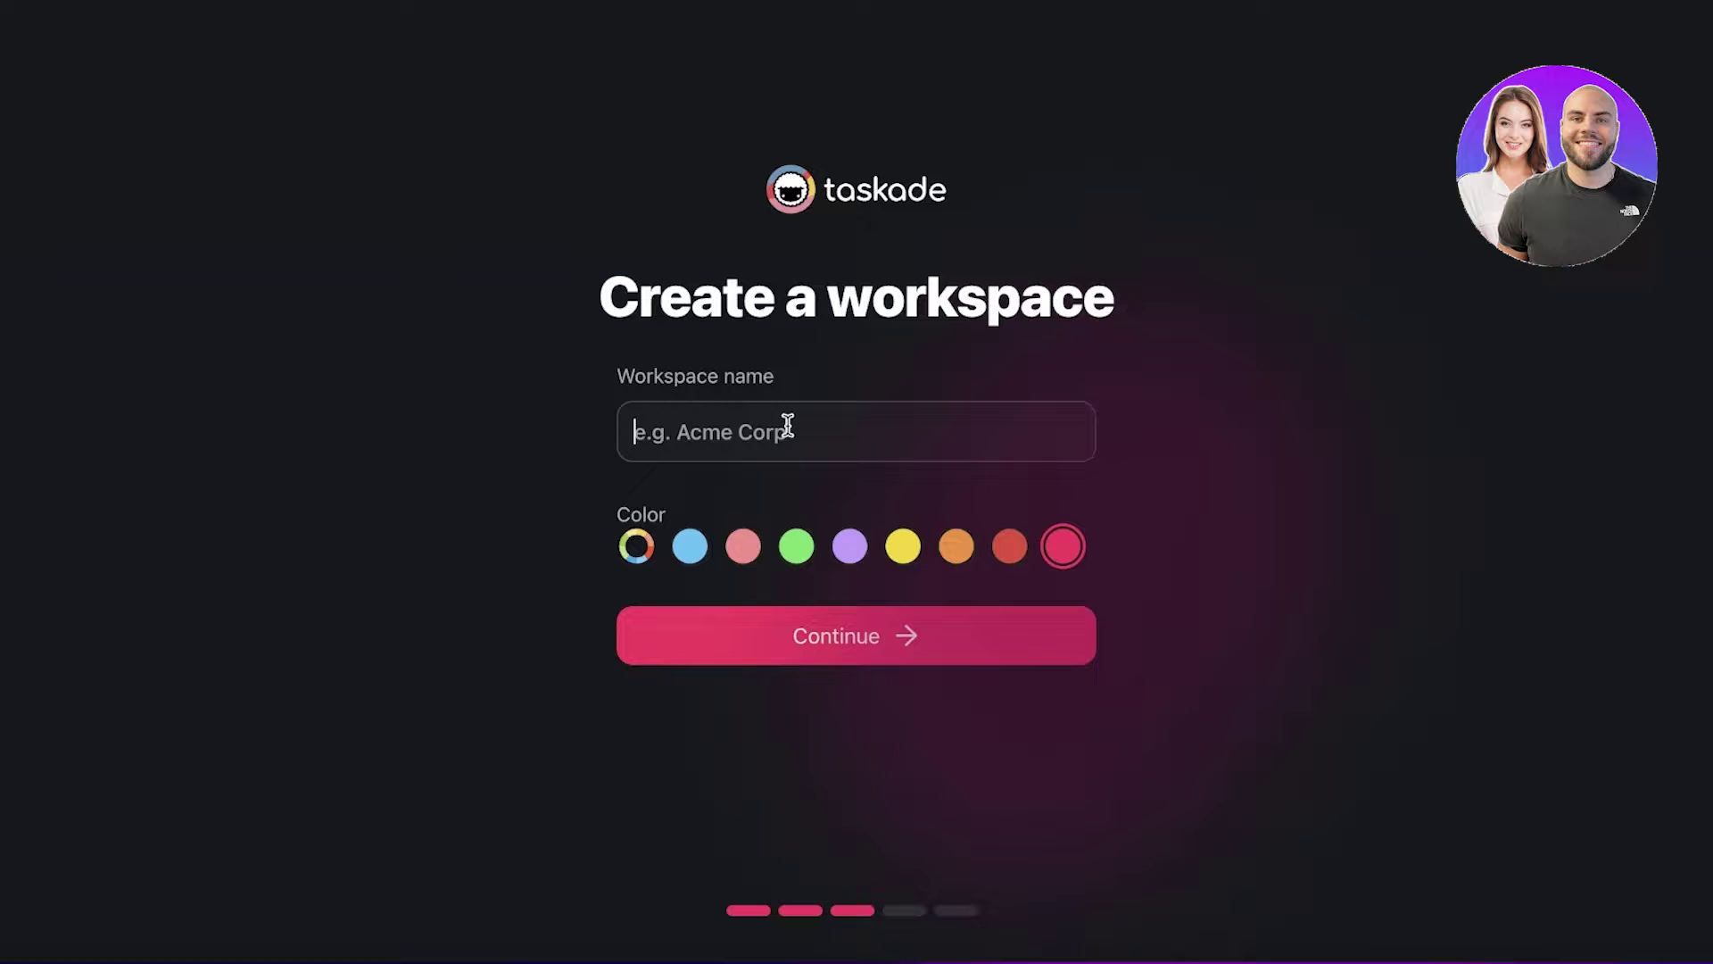
text(Durden)
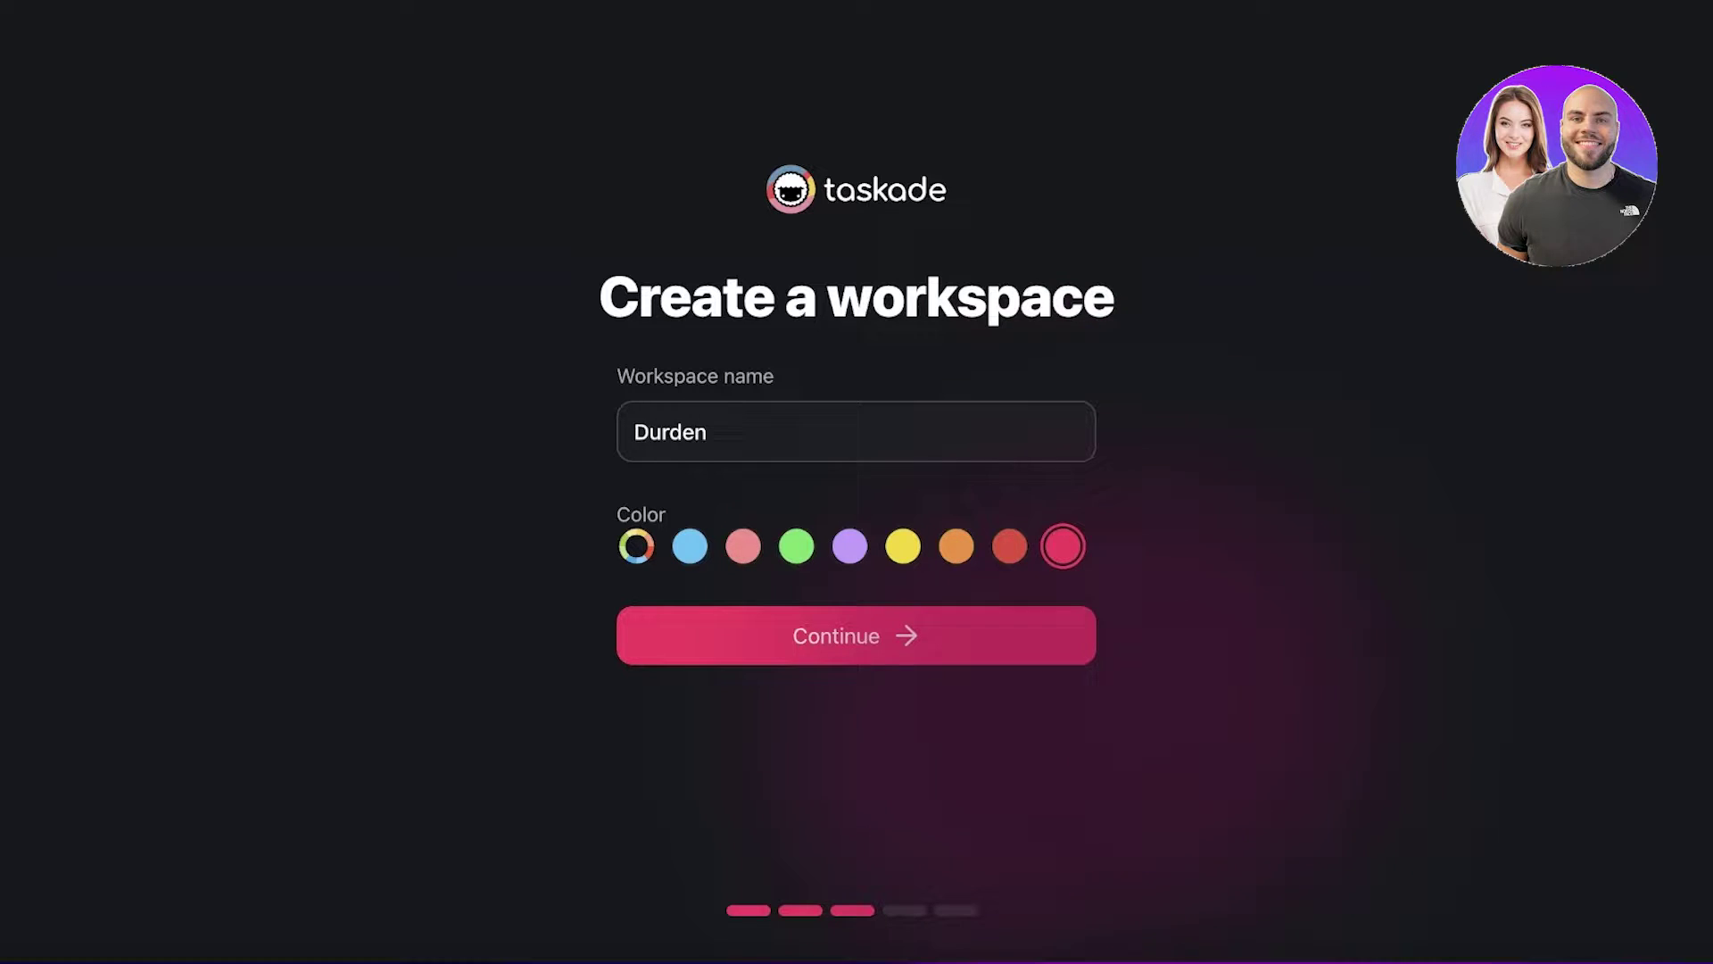
Give the Durden workspace a custom light pink colour and confirm it
click(637, 546)
click(586, 159)
drag(586, 159, 605, 125)
click(639, 200)
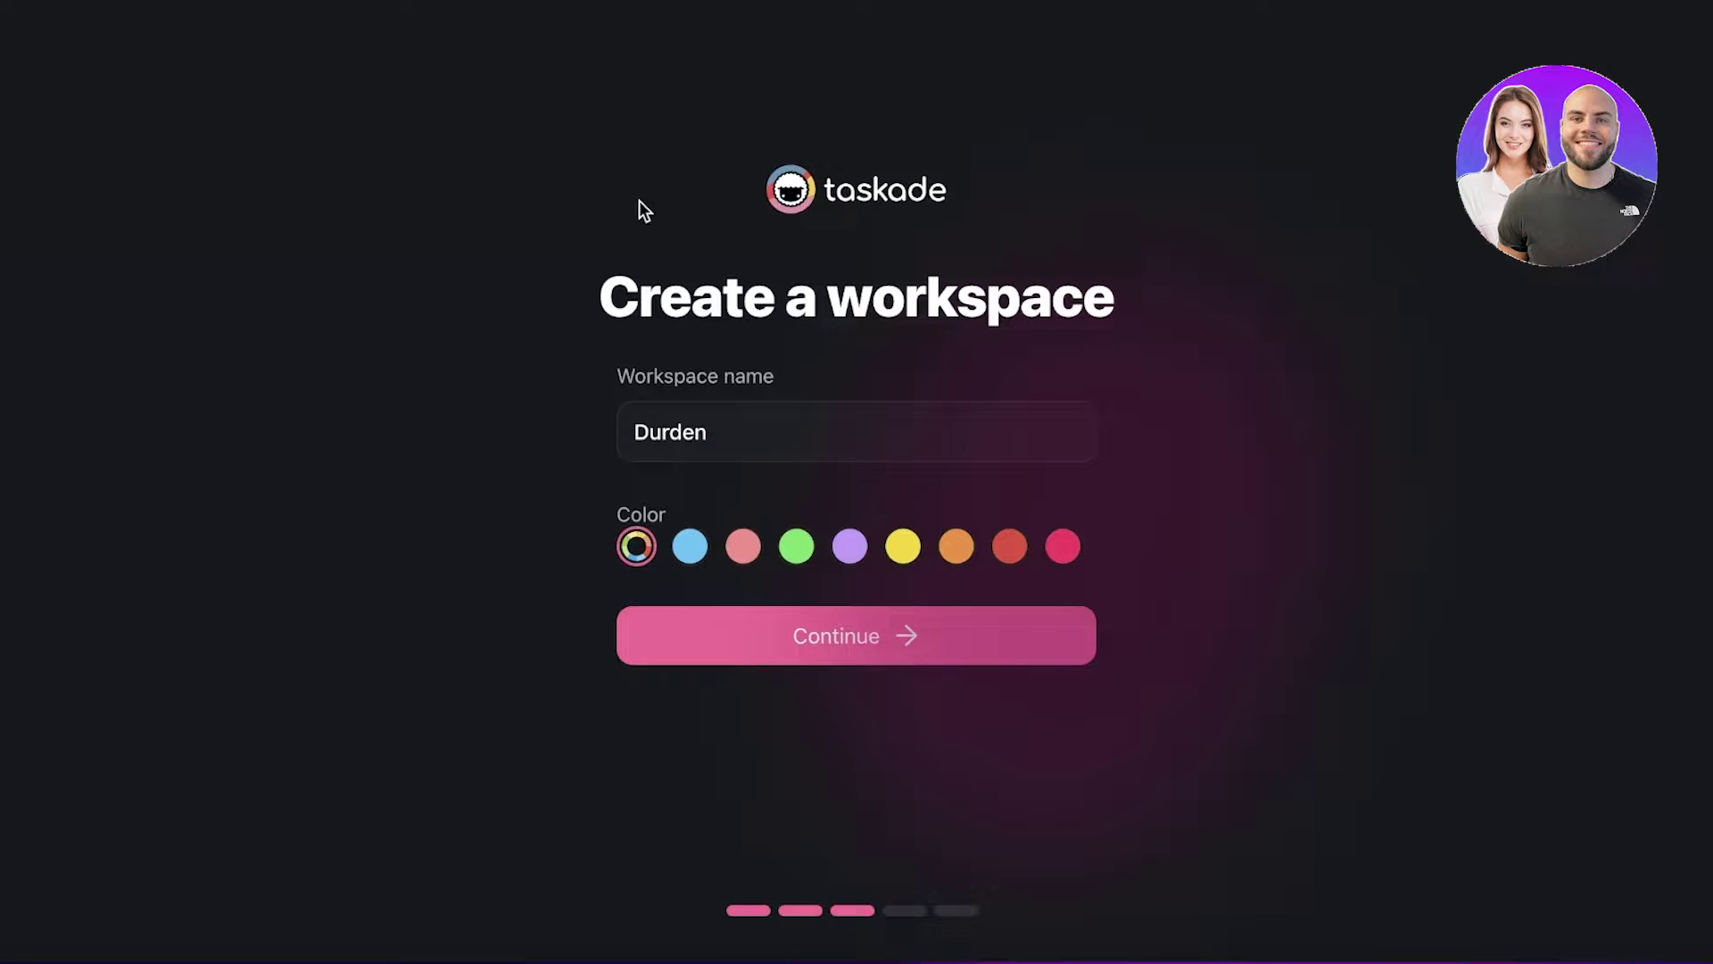
click(841, 635)
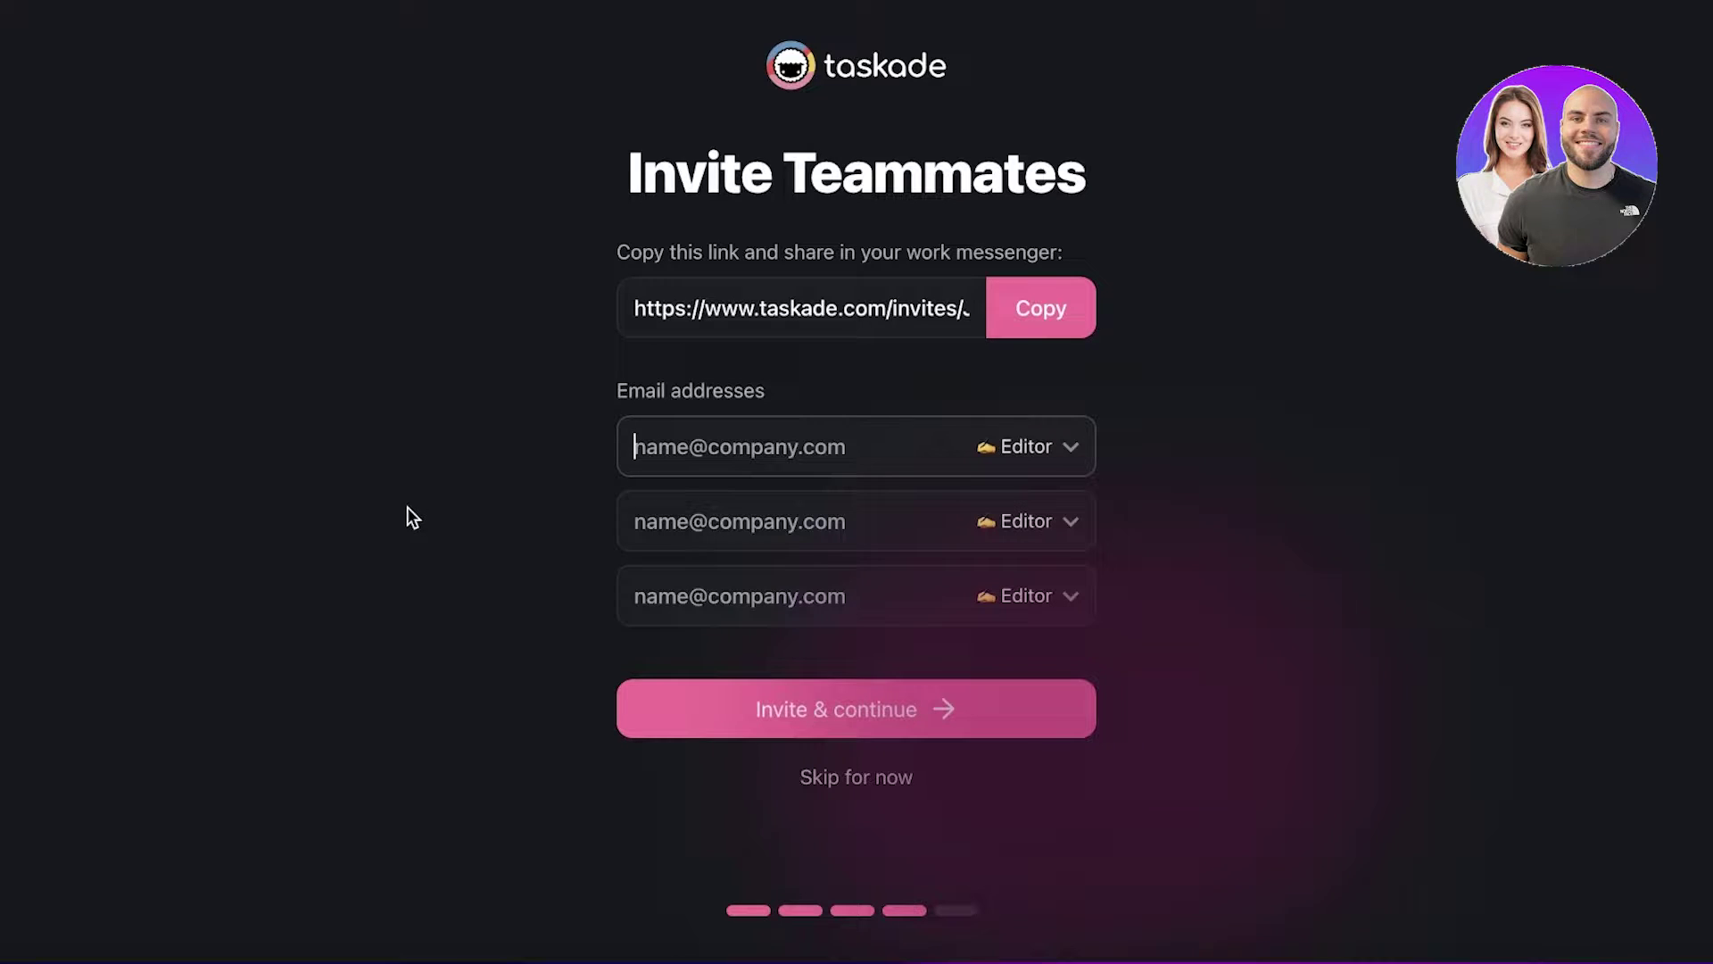
Keep the Editor role for invitees and continue without inviting any teammates
click(1022, 449)
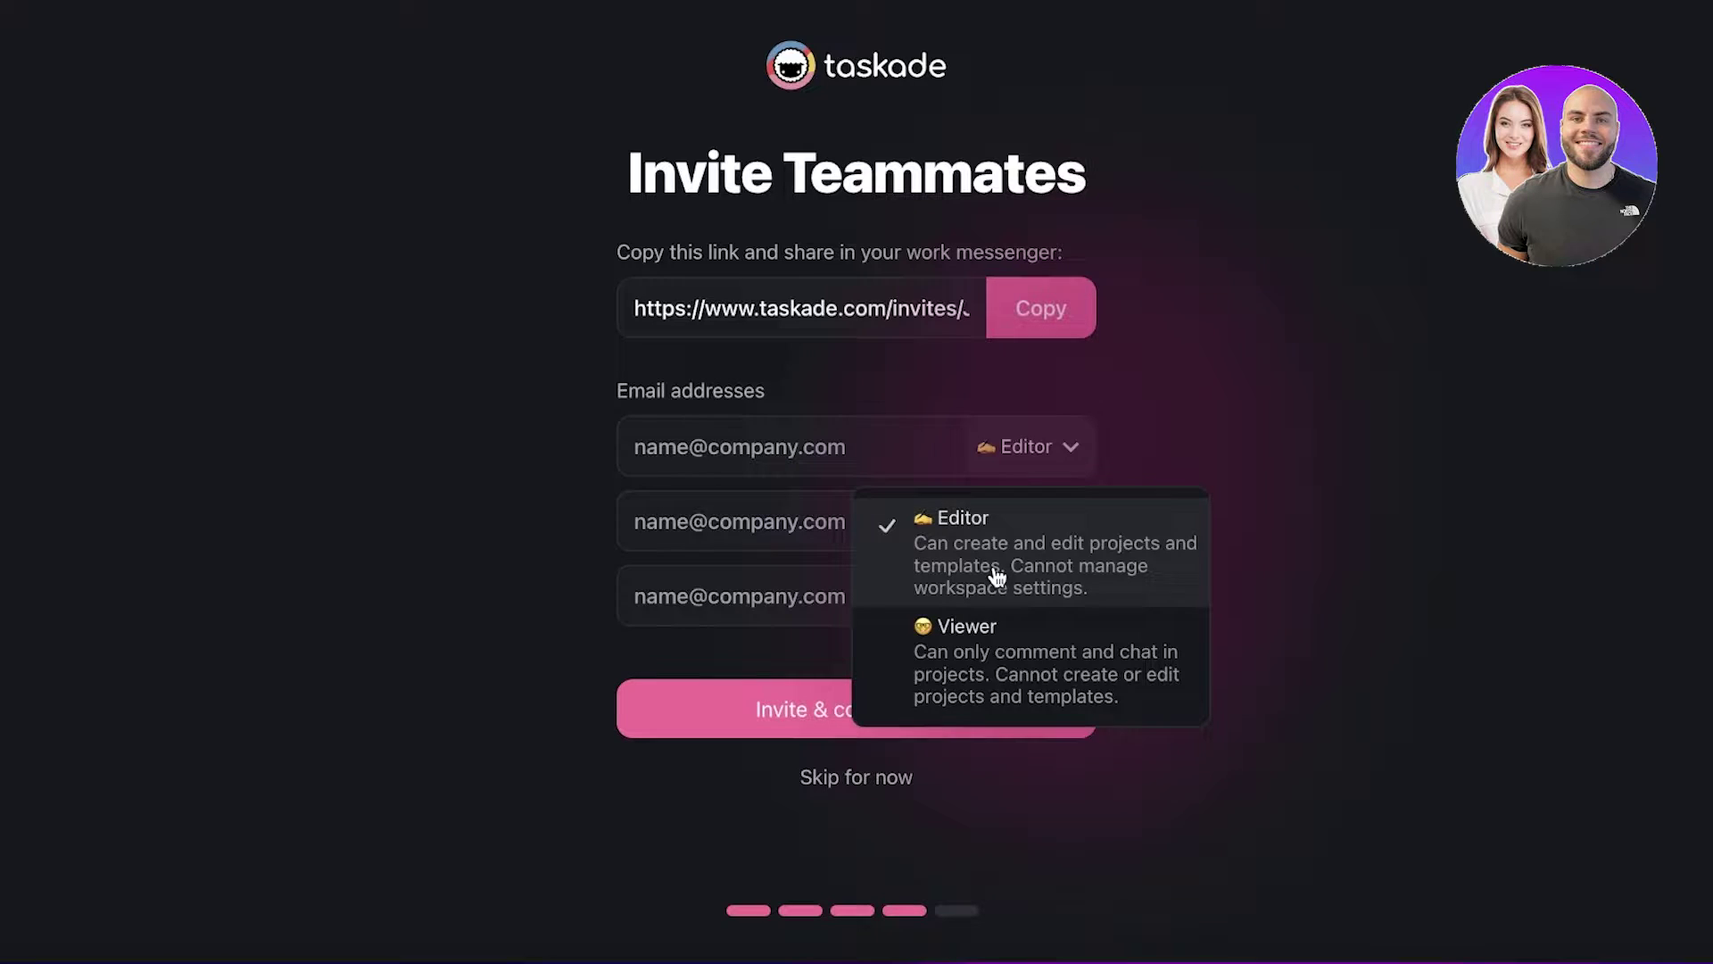
click(880, 599)
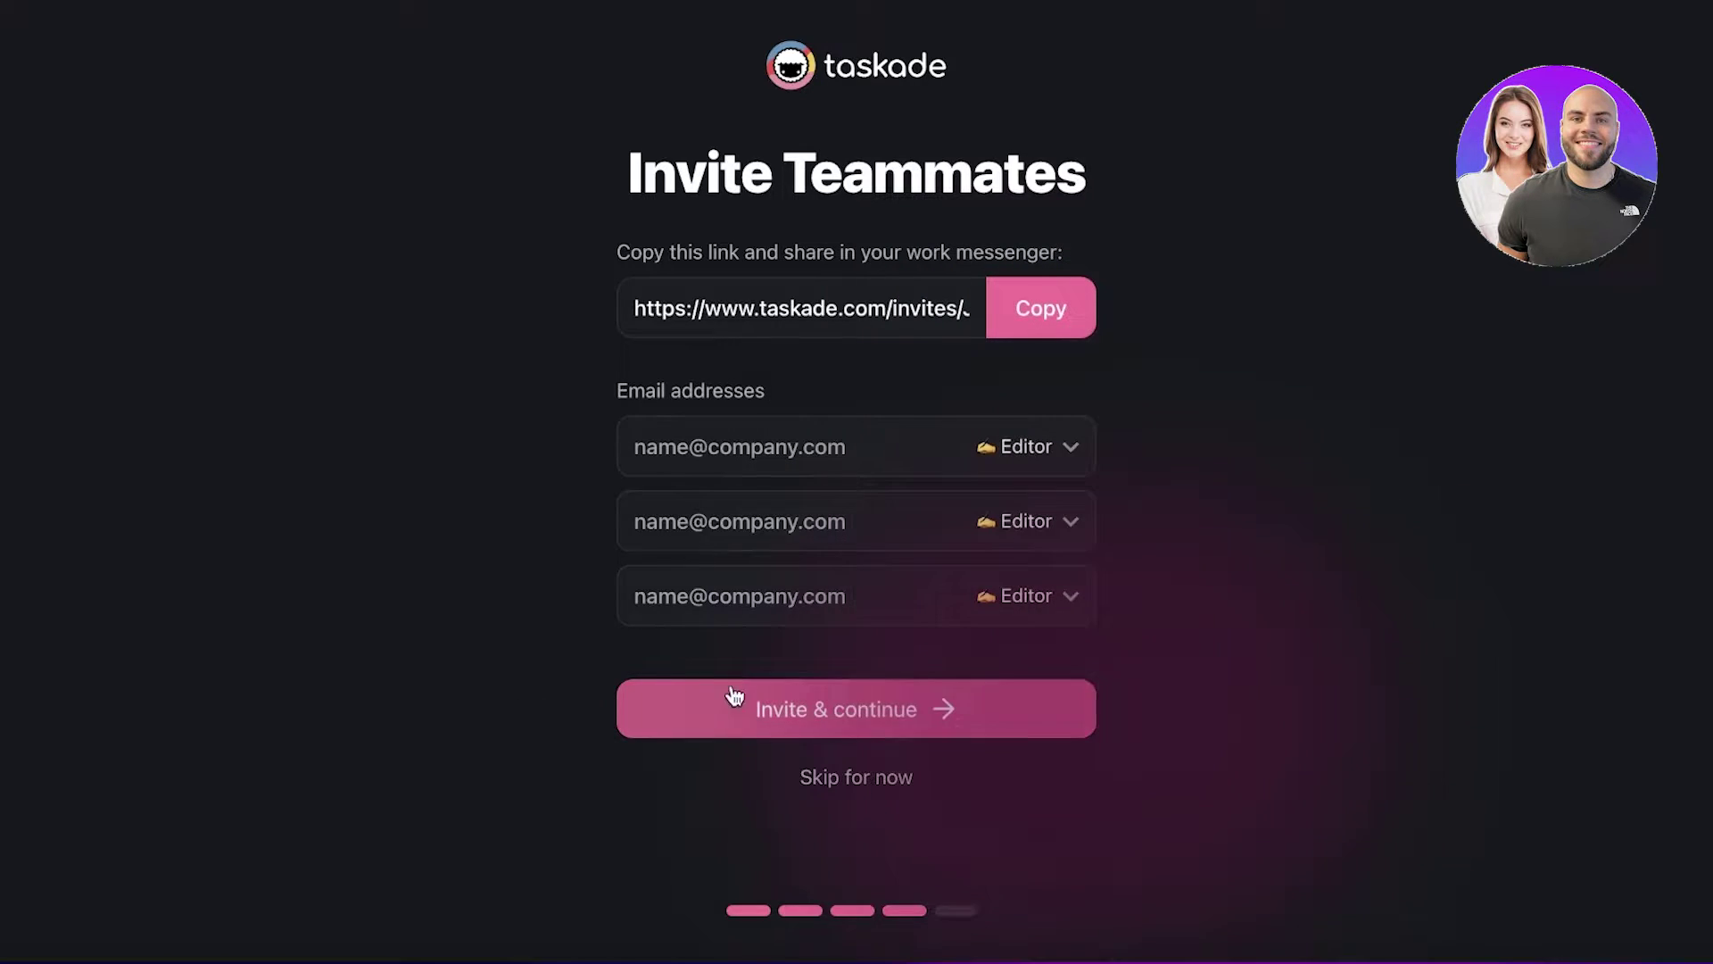
click(726, 701)
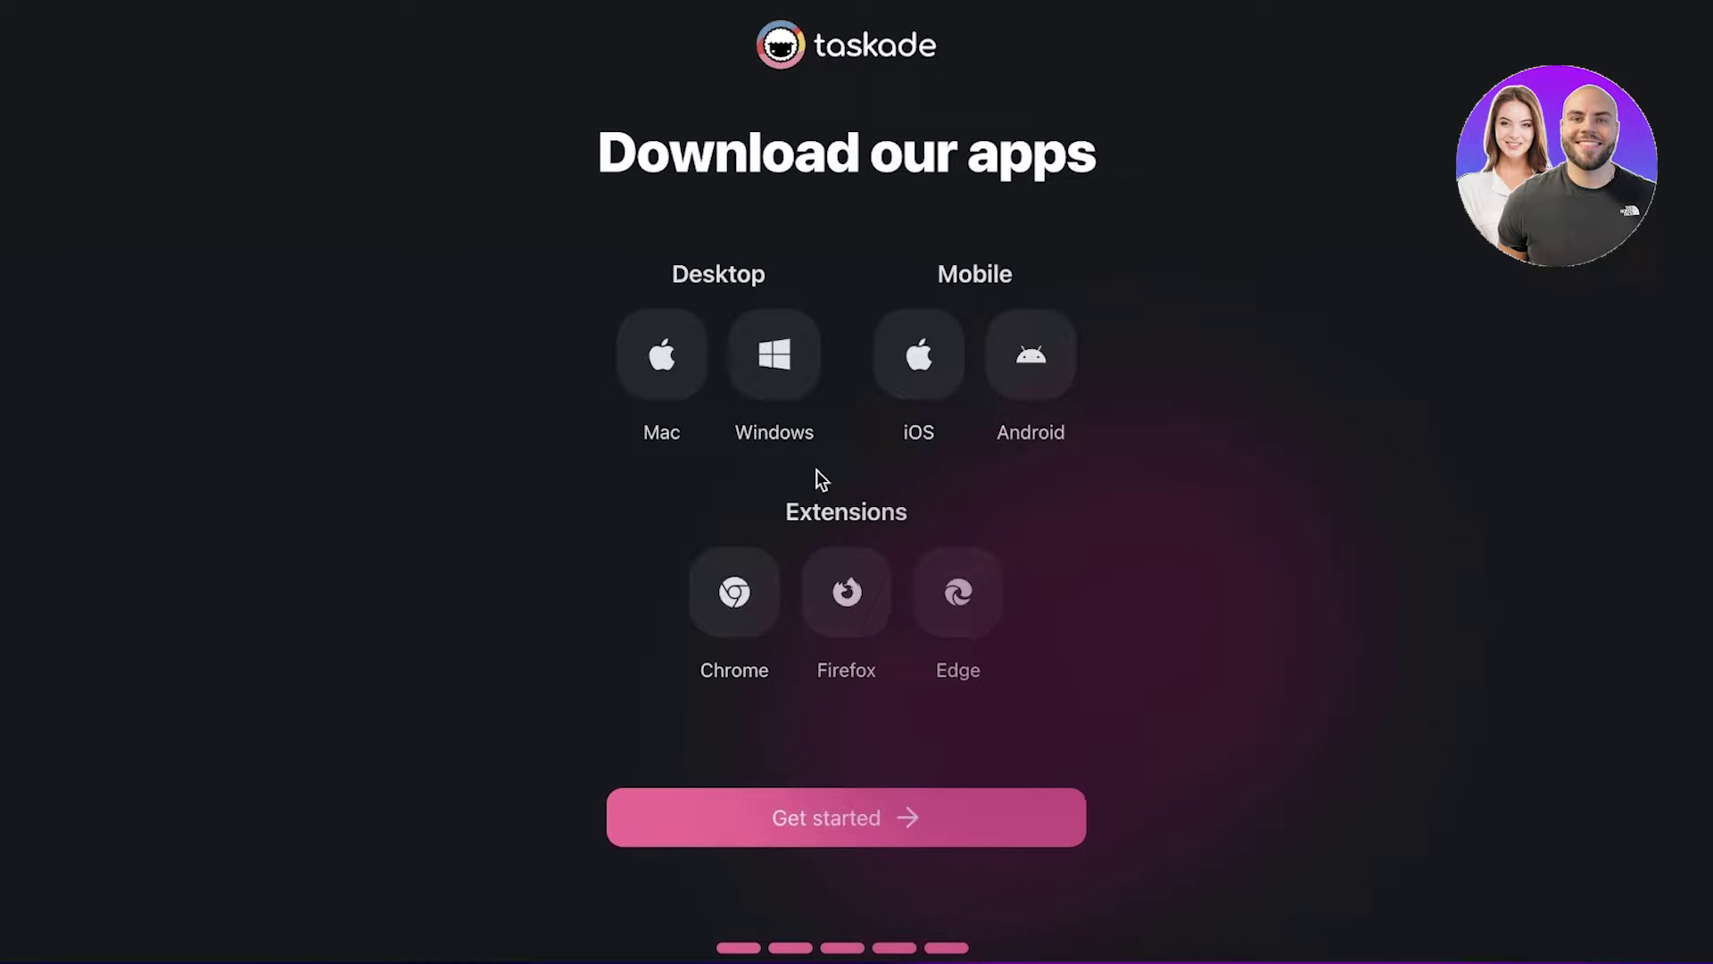
Finish onboarding and browse the Generate project with AI prompt suggestions
click(830, 820)
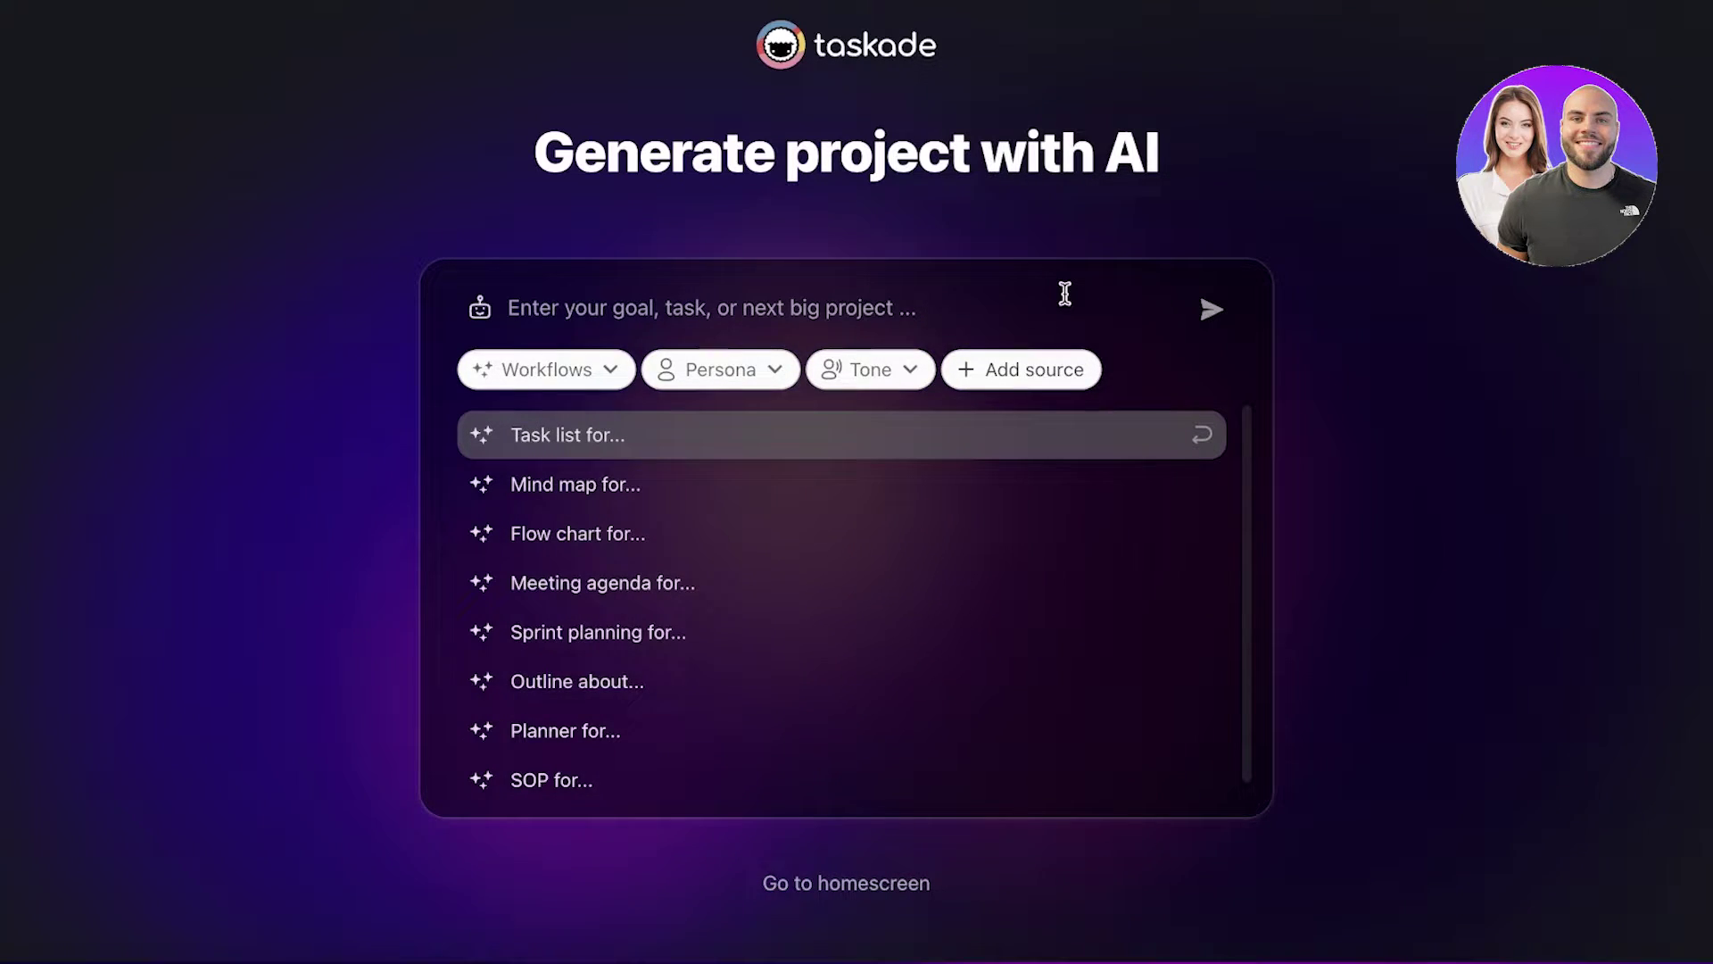
scroll(566, 580, down, 1)
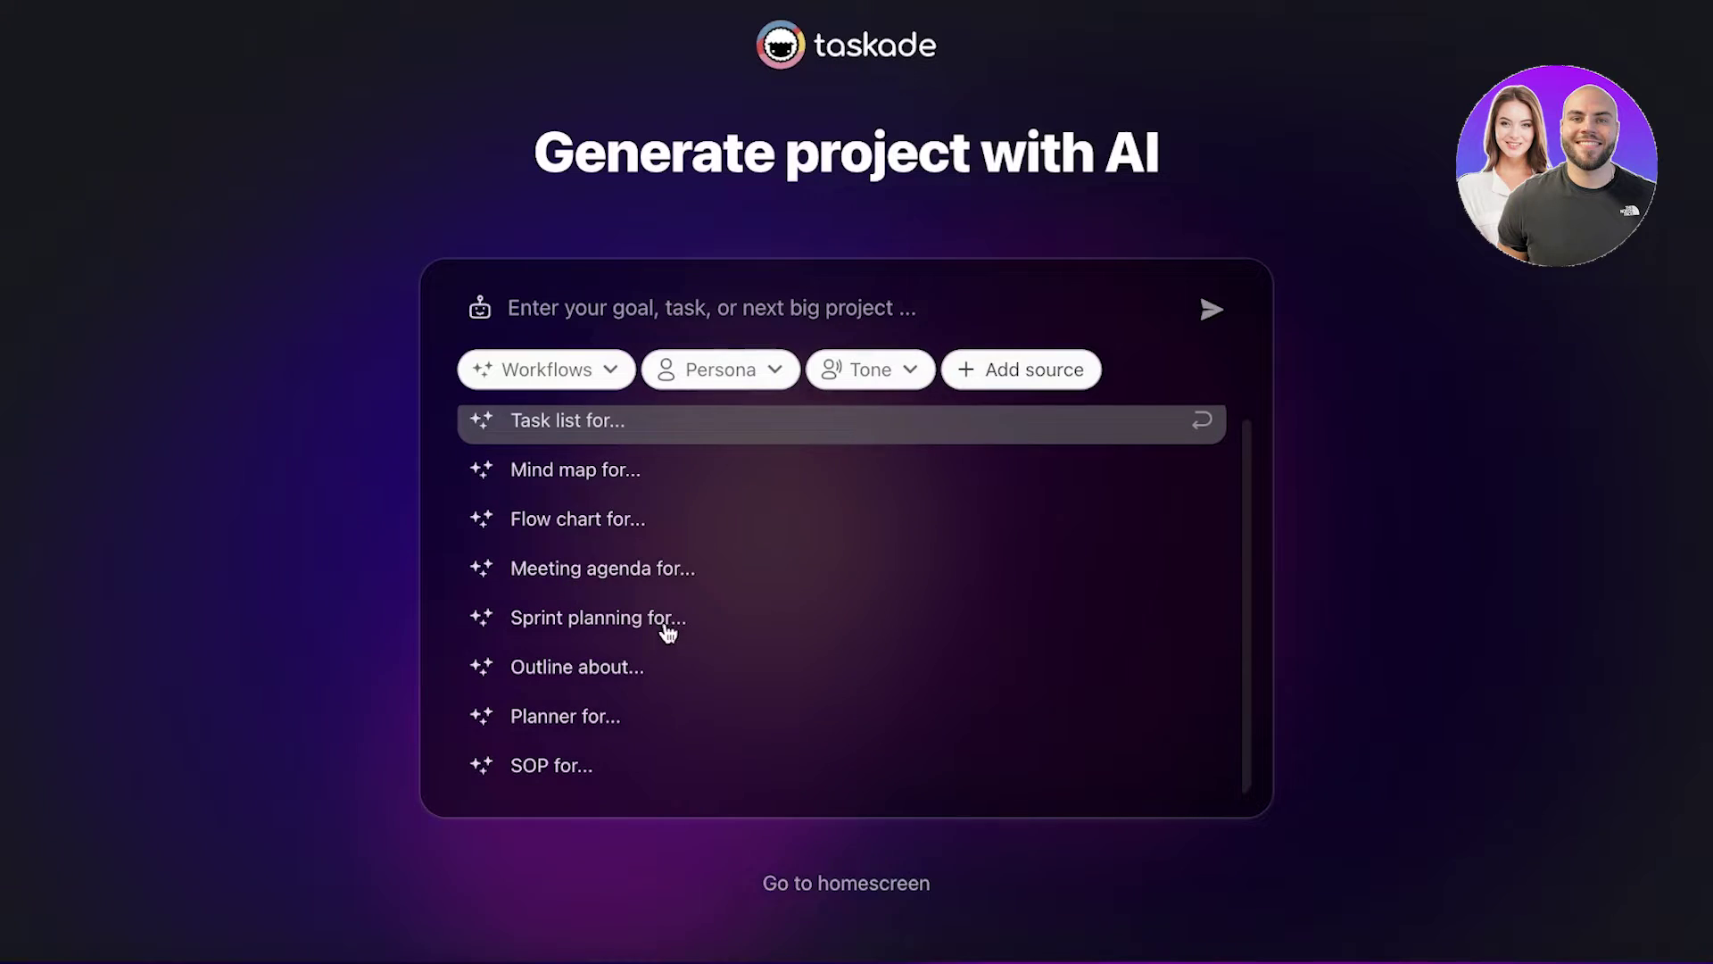
scroll(656, 688, down, 3)
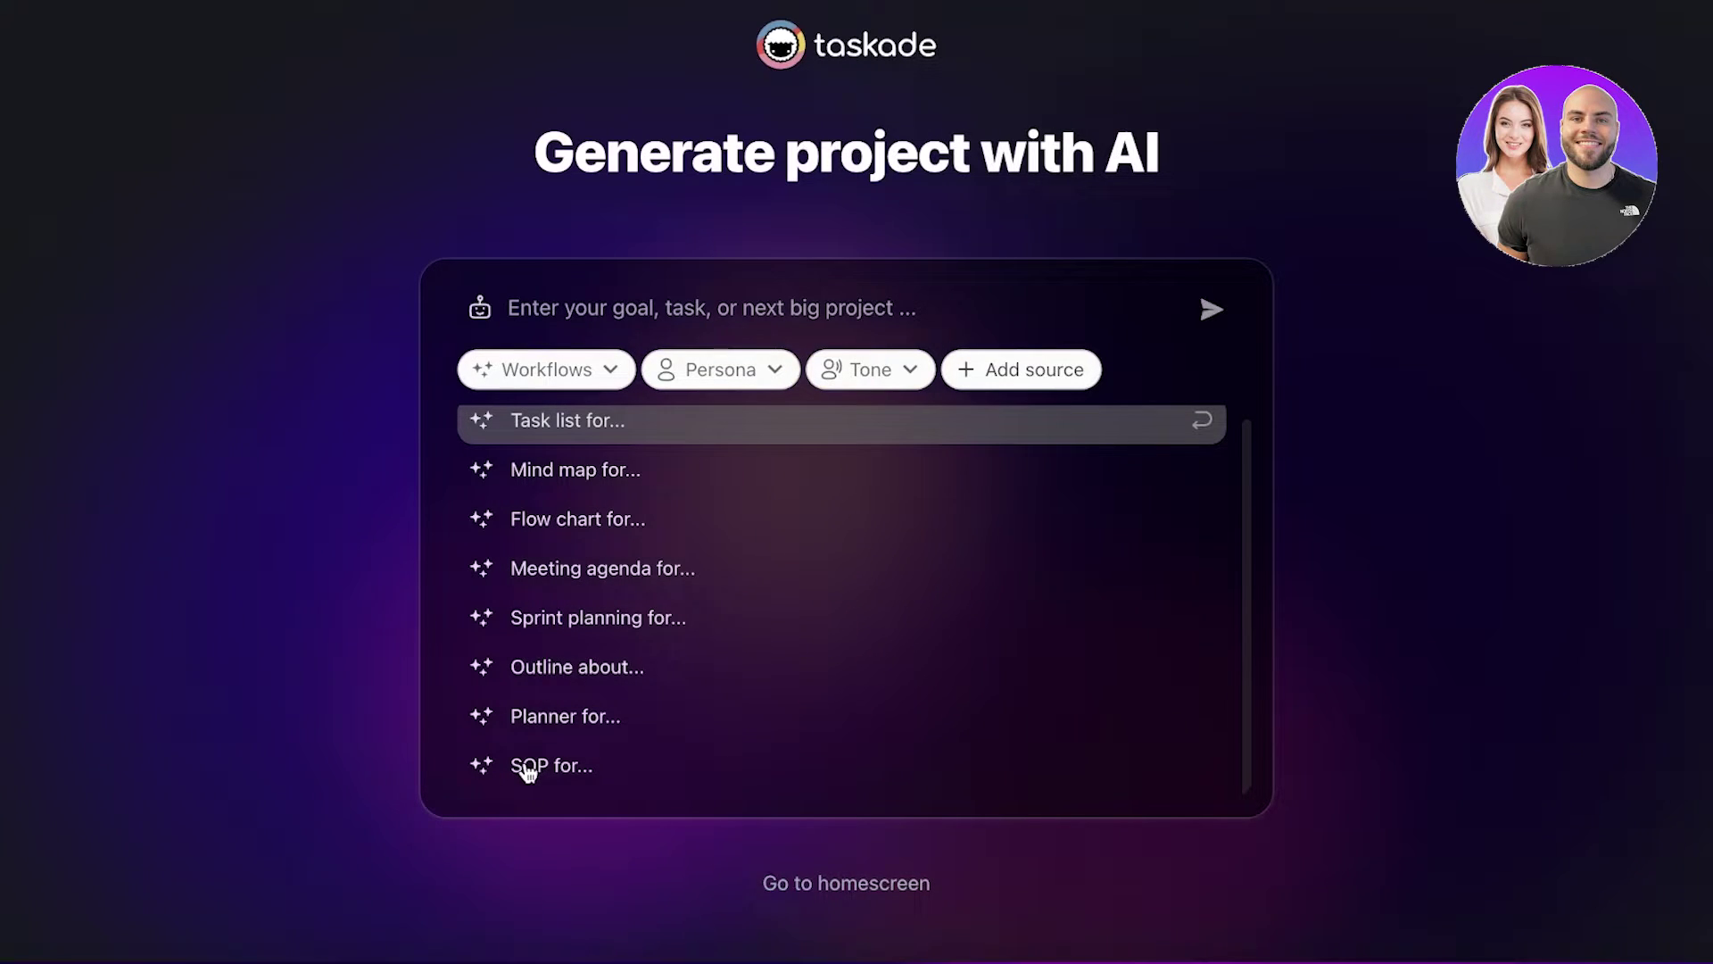
Write an 'Outline about' prompt for a first website product launch of an exclusive snake ring
click(590, 660)
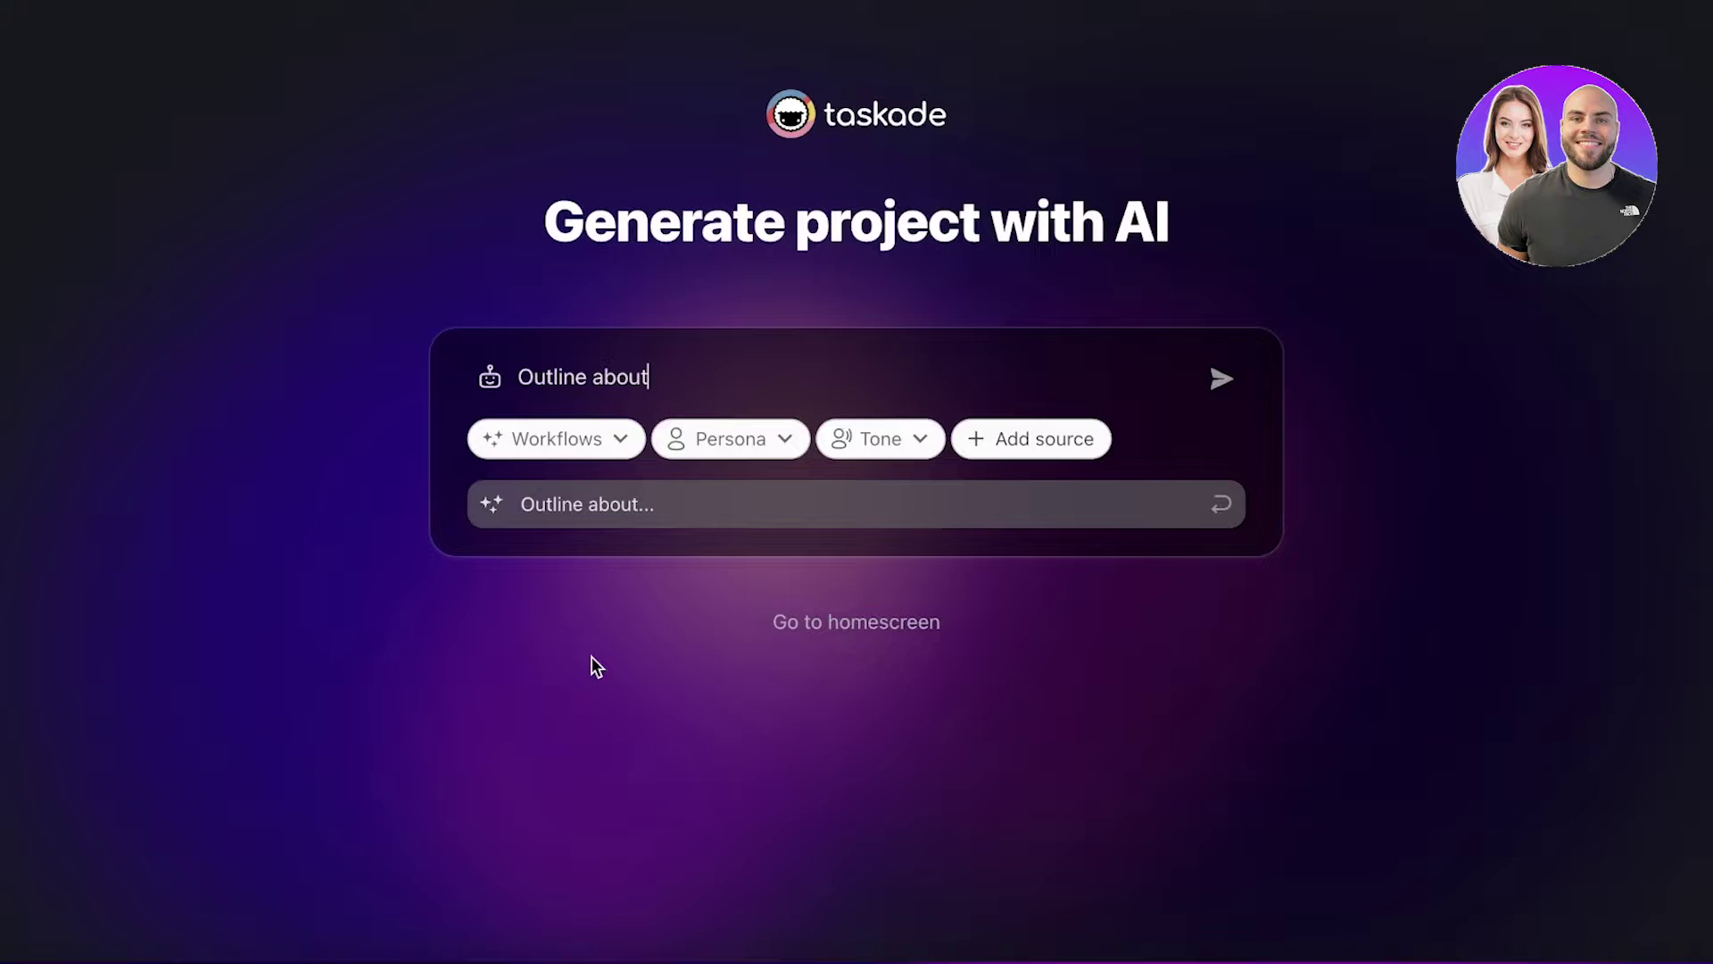
text(my firs)
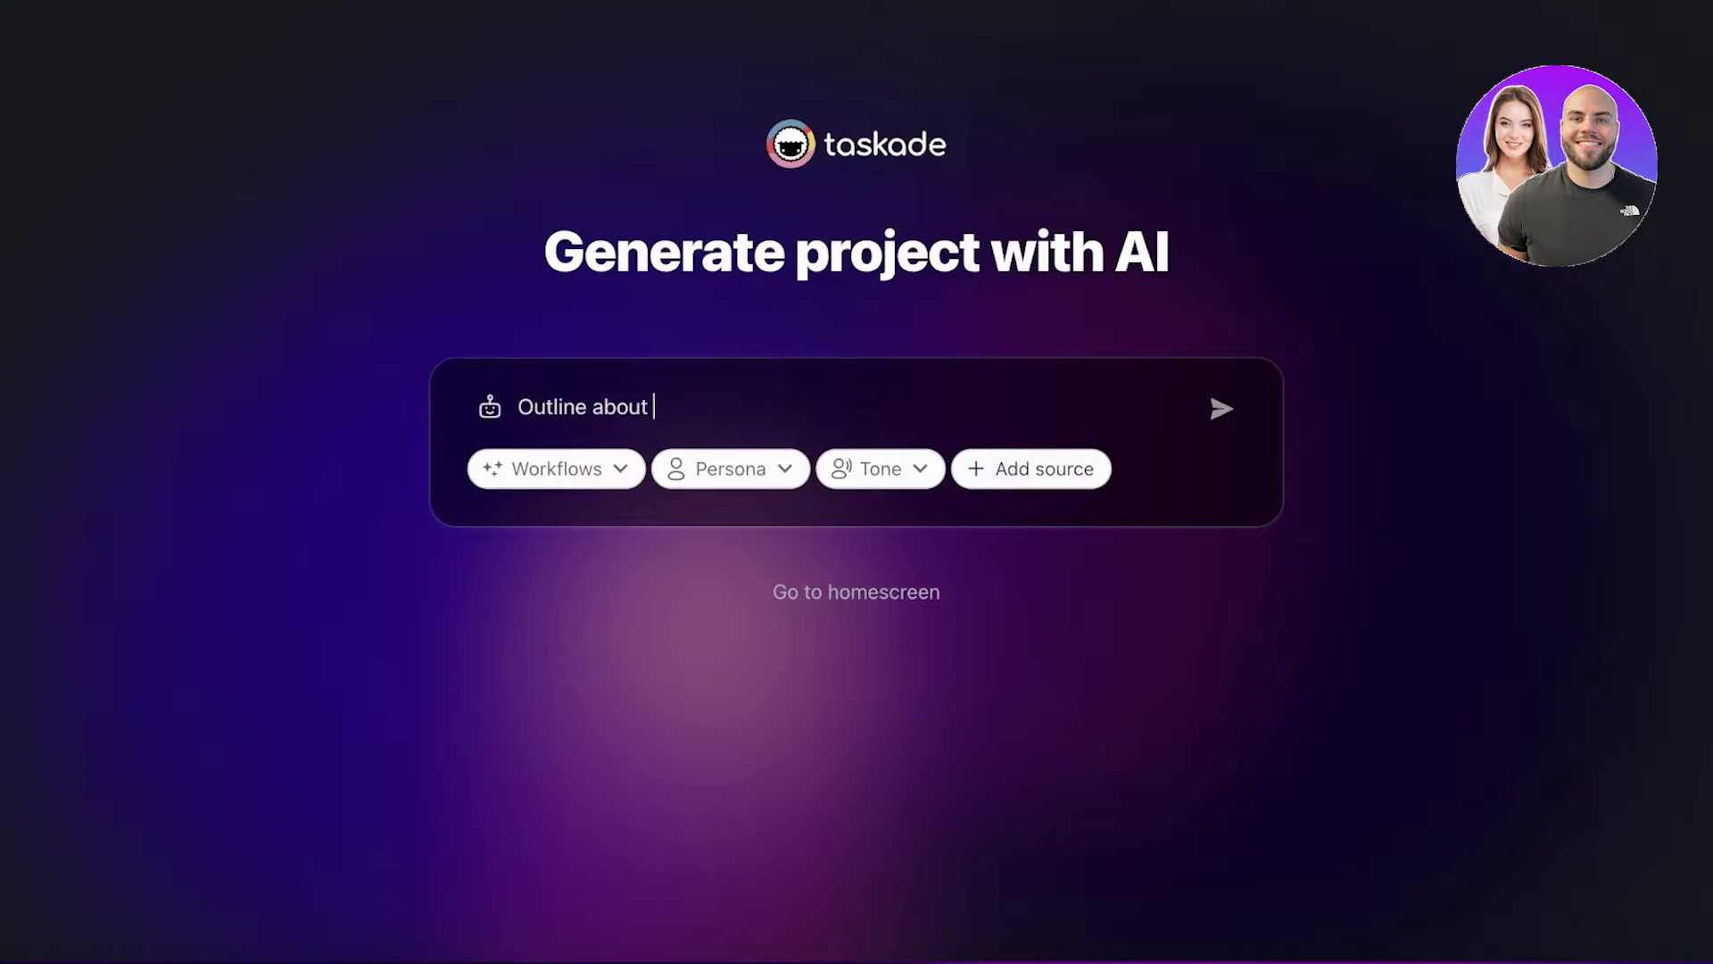
text(t product launch)
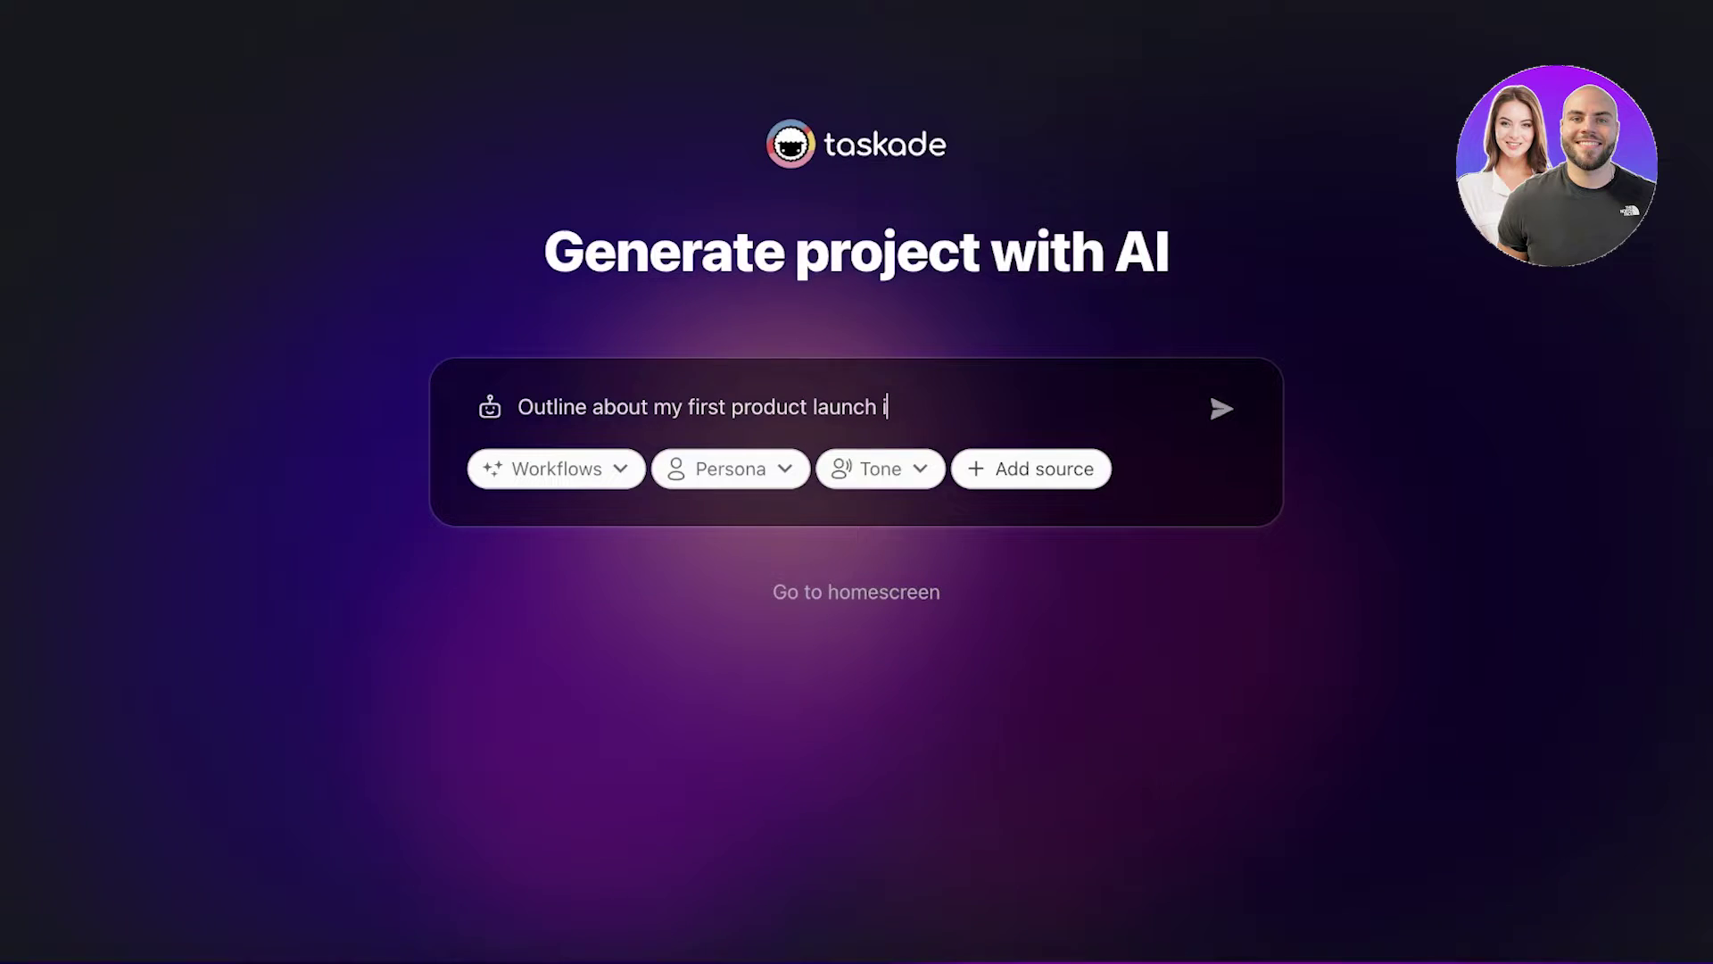
text( on our website)
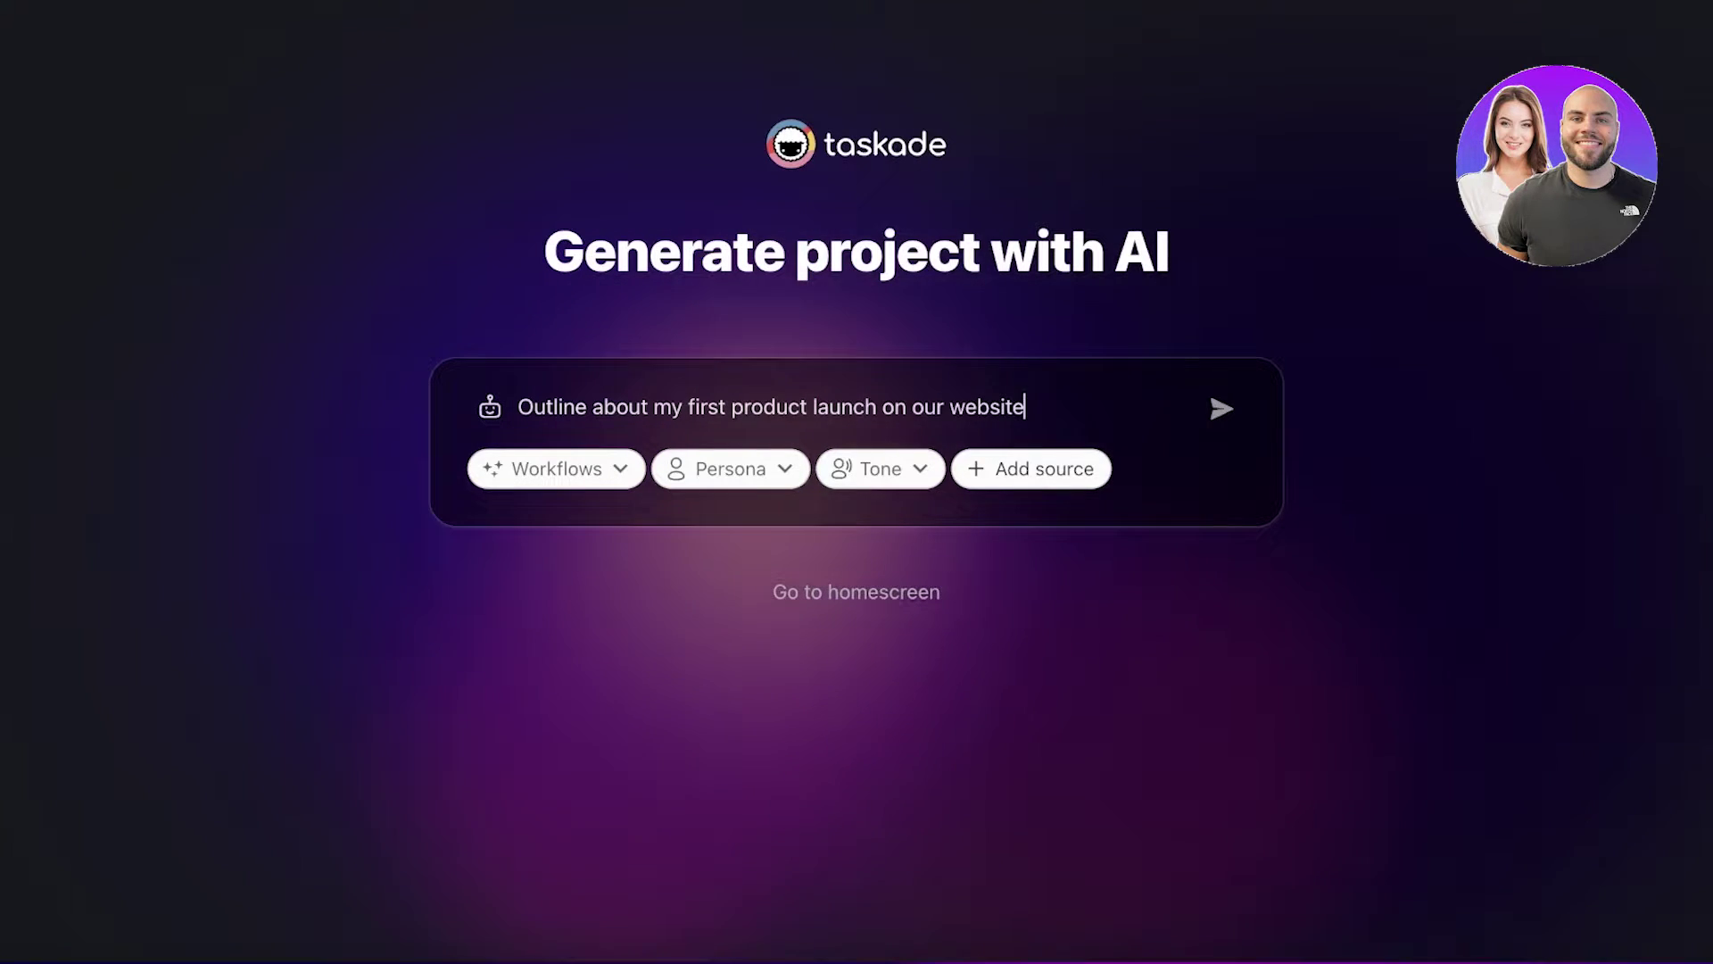
text(. The produc)
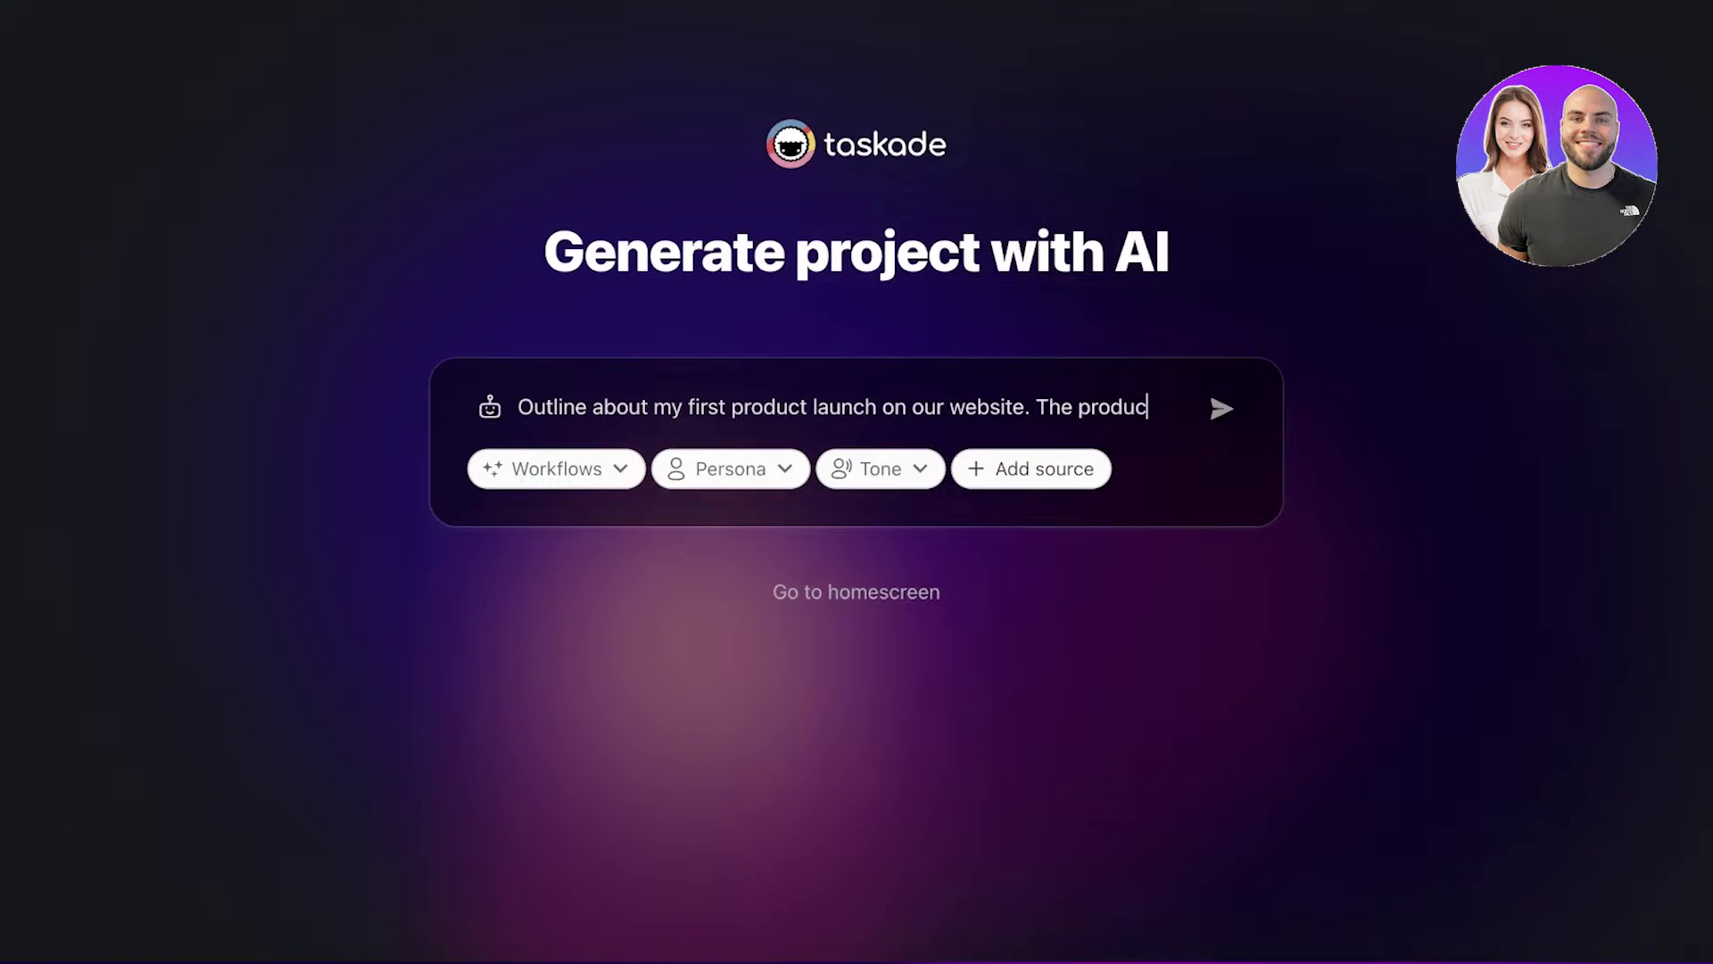
text(t is a e)
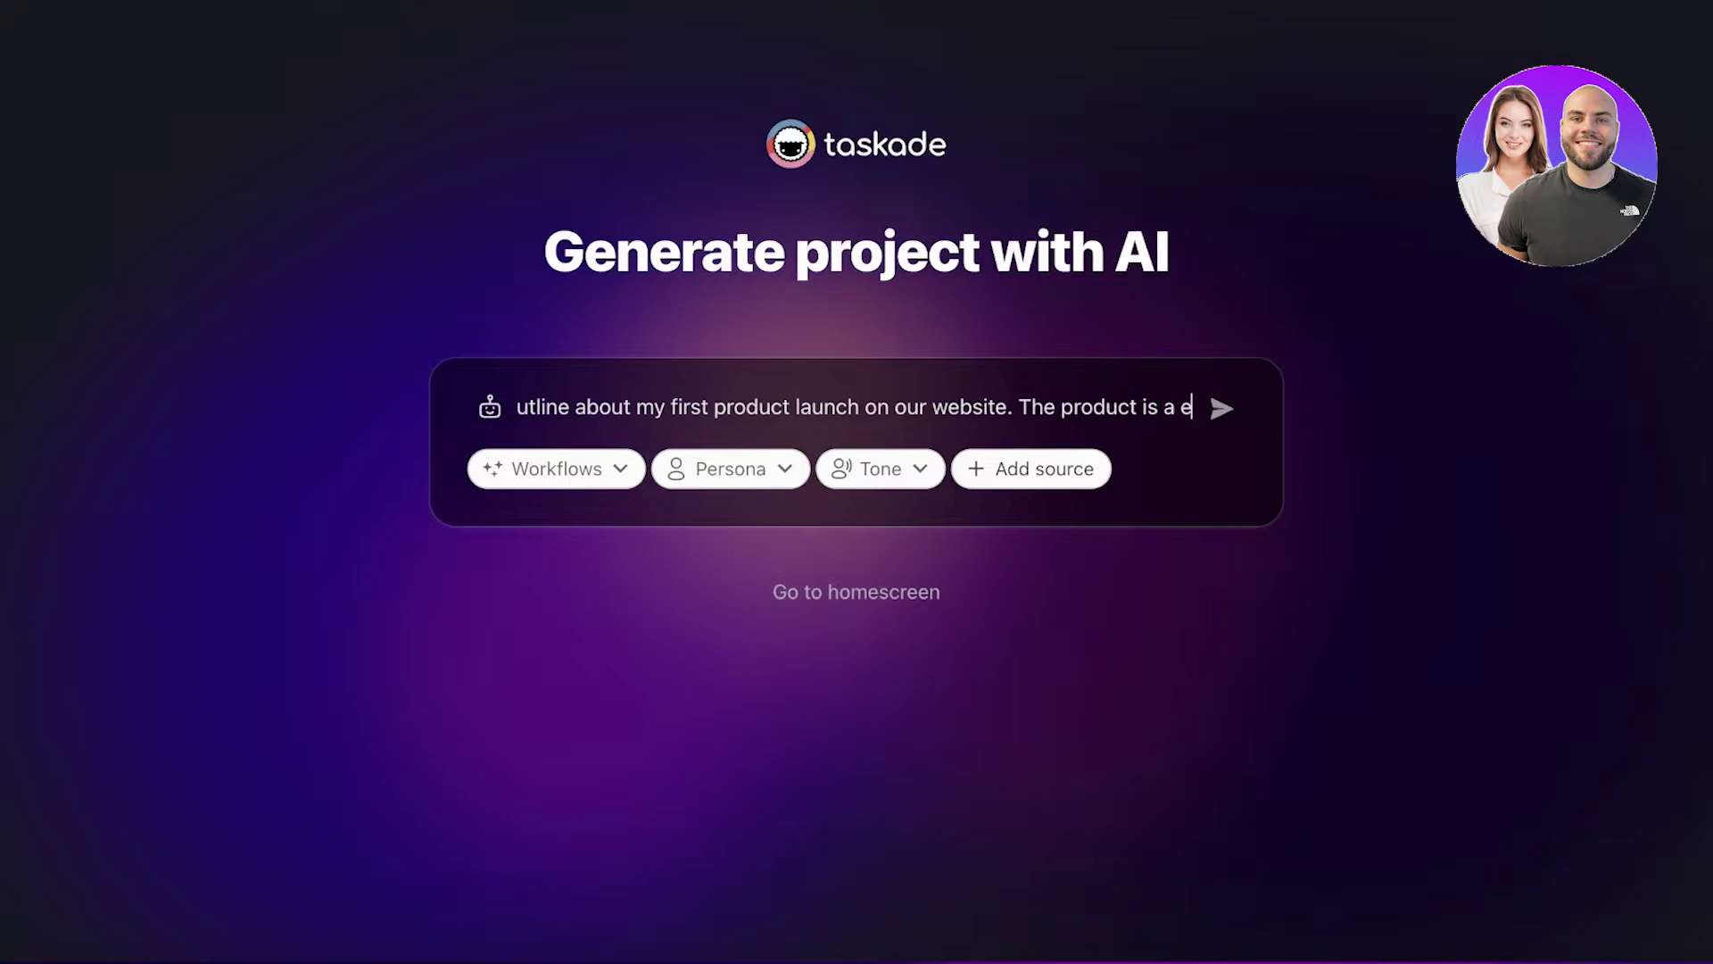
text(xclusive)
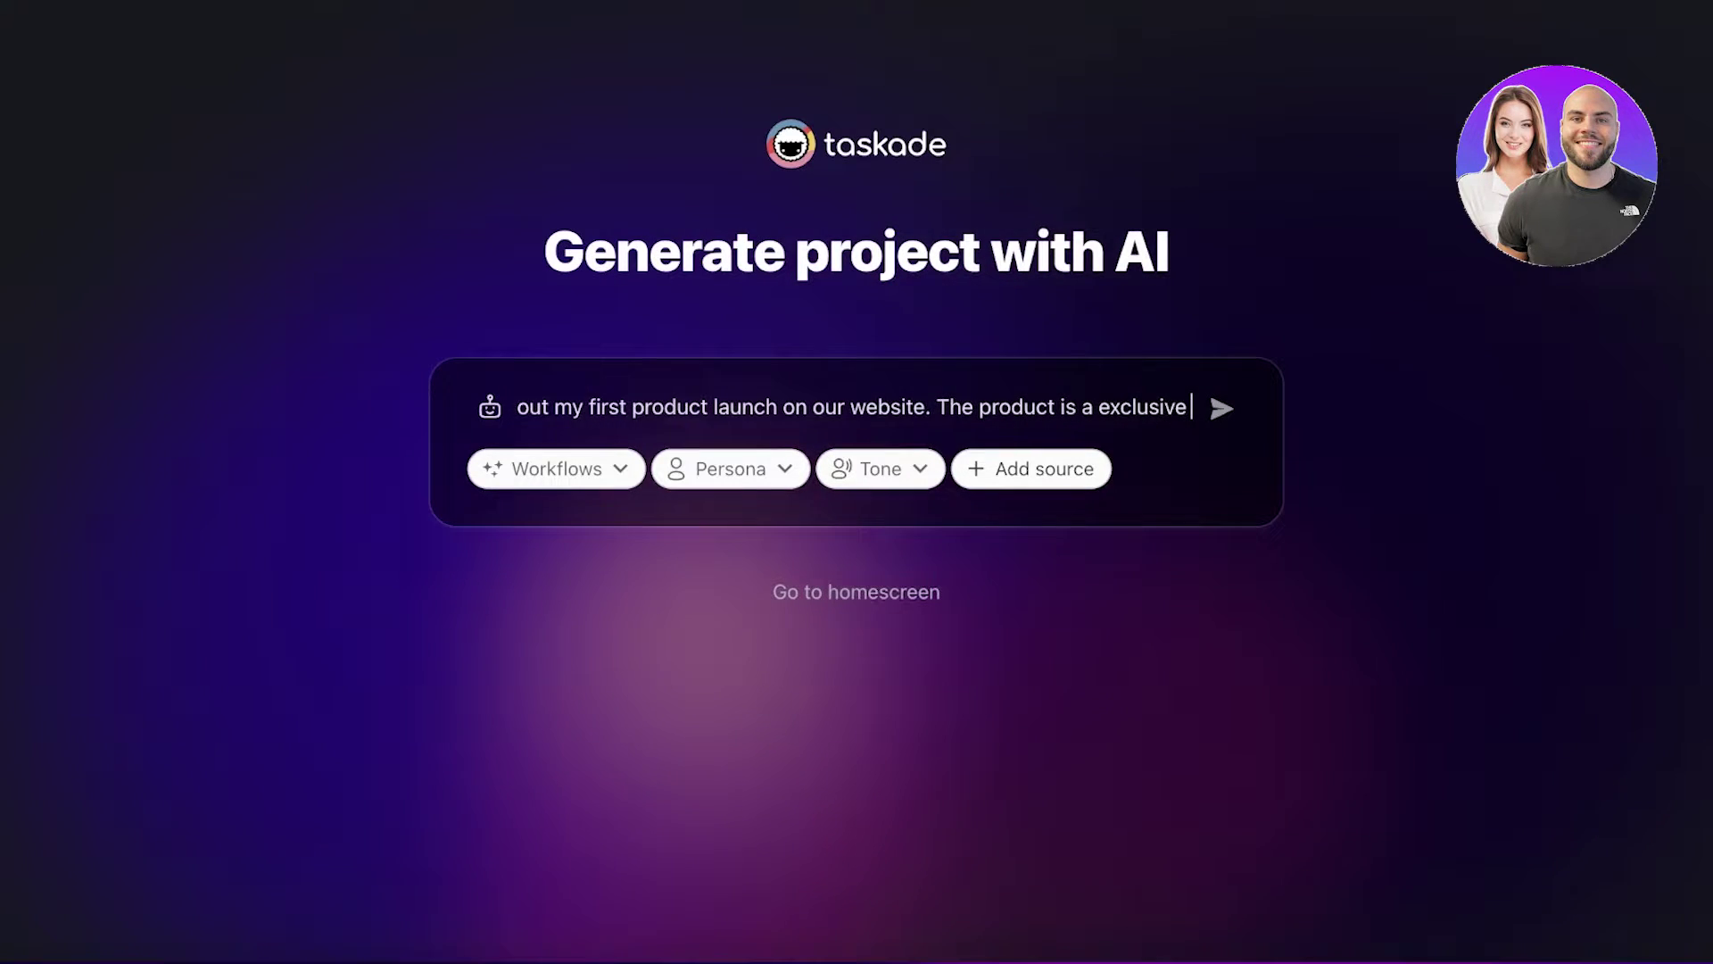
text( snake ring)
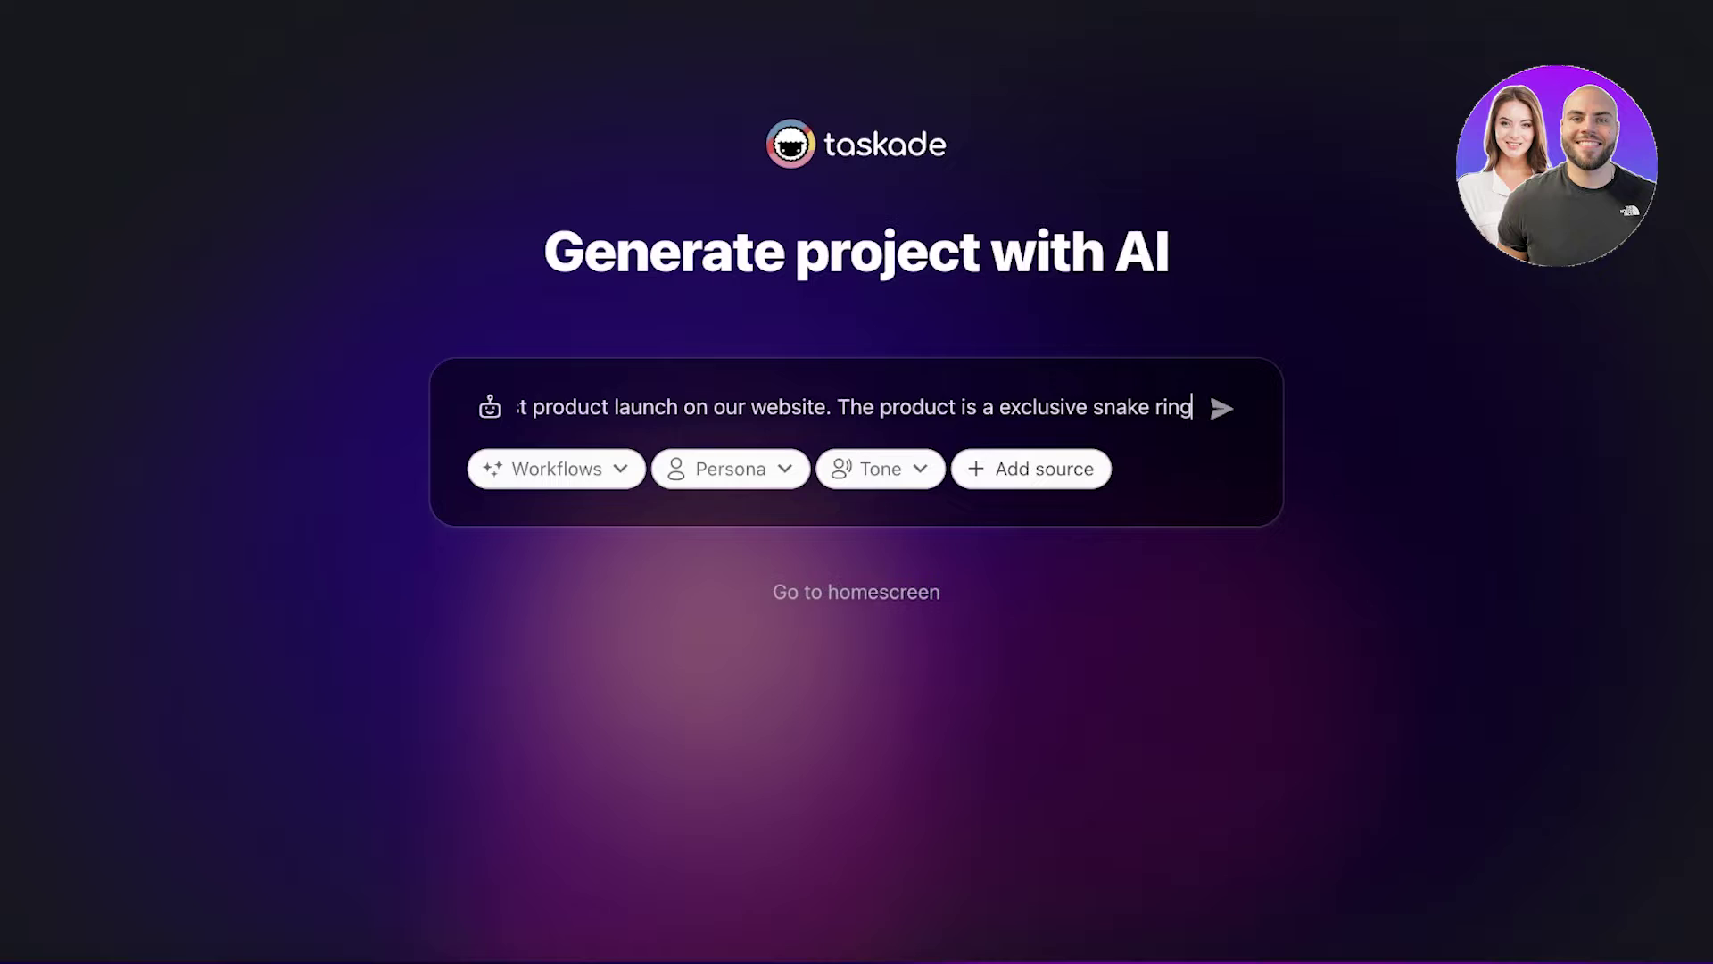
text(.)
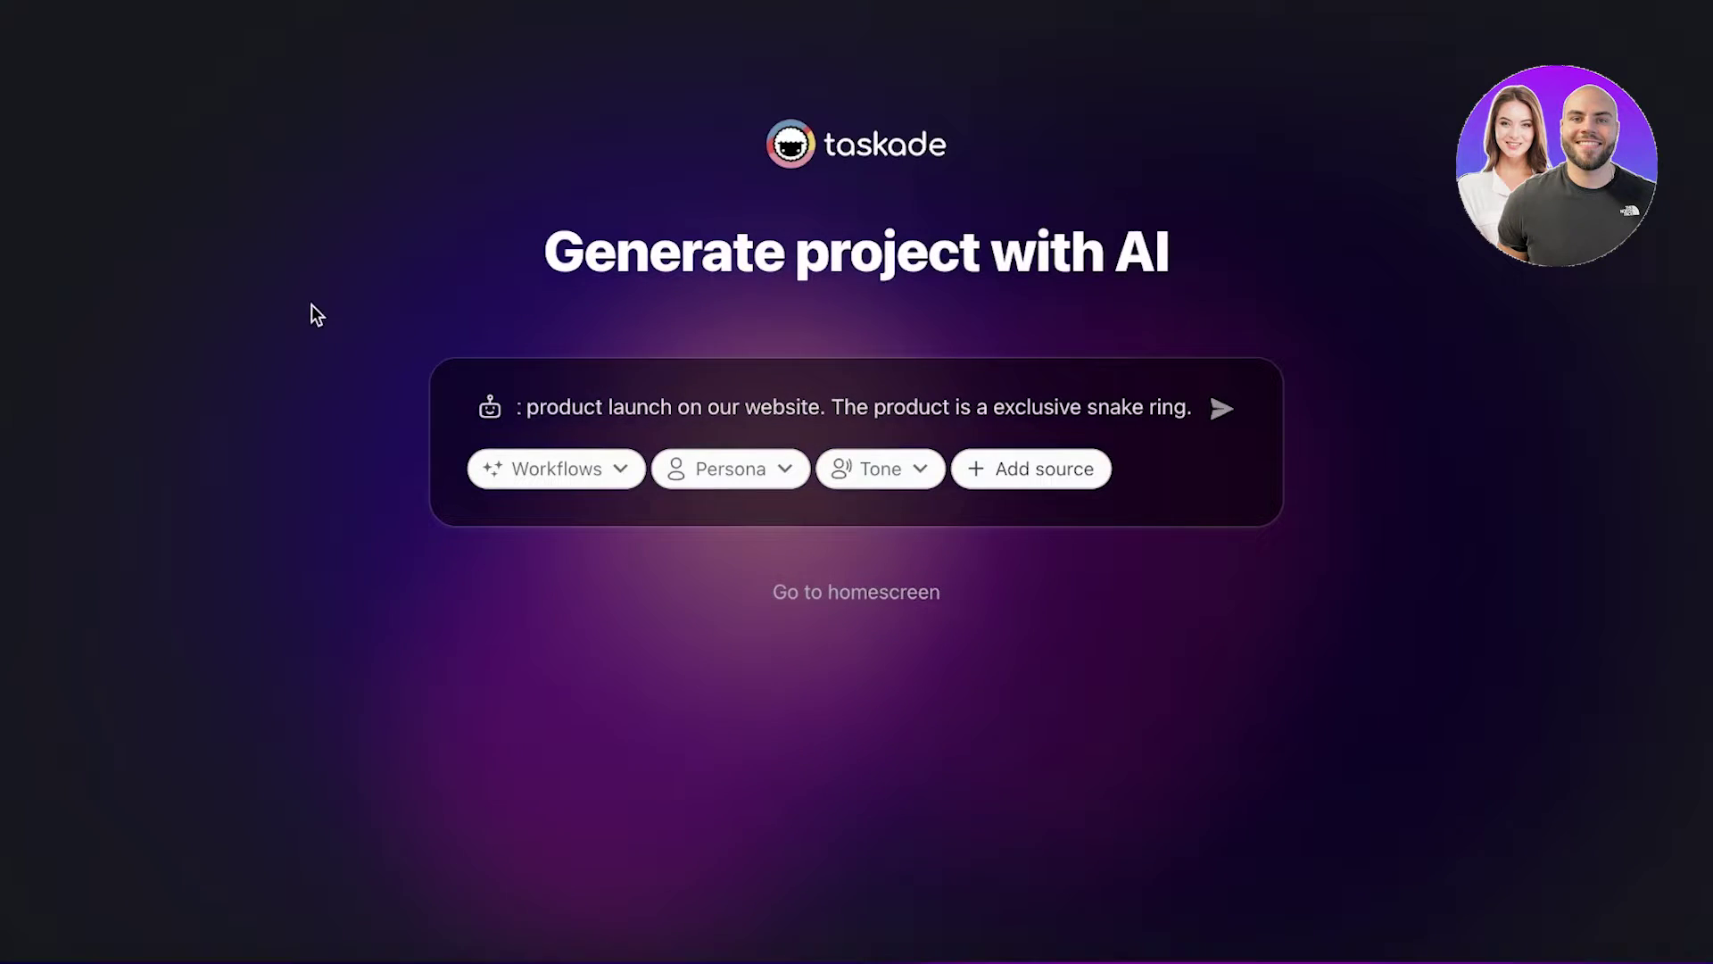
Choose the Marketing Expert persona for the AI prompt
click(578, 475)
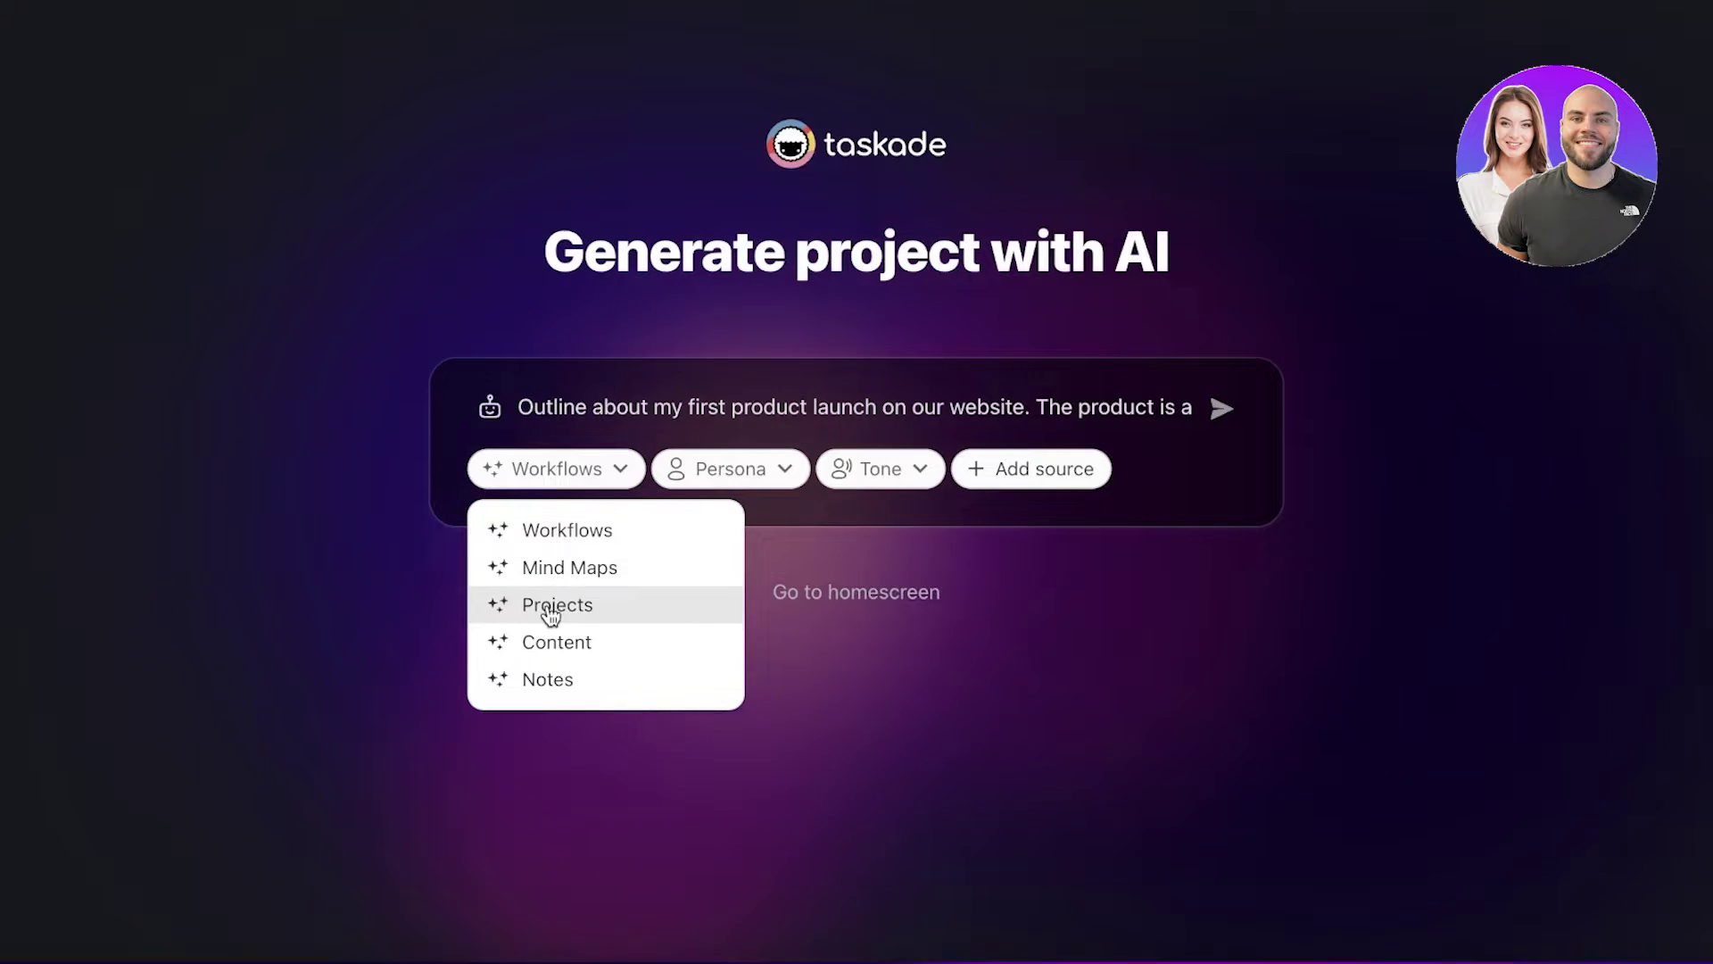
click(725, 474)
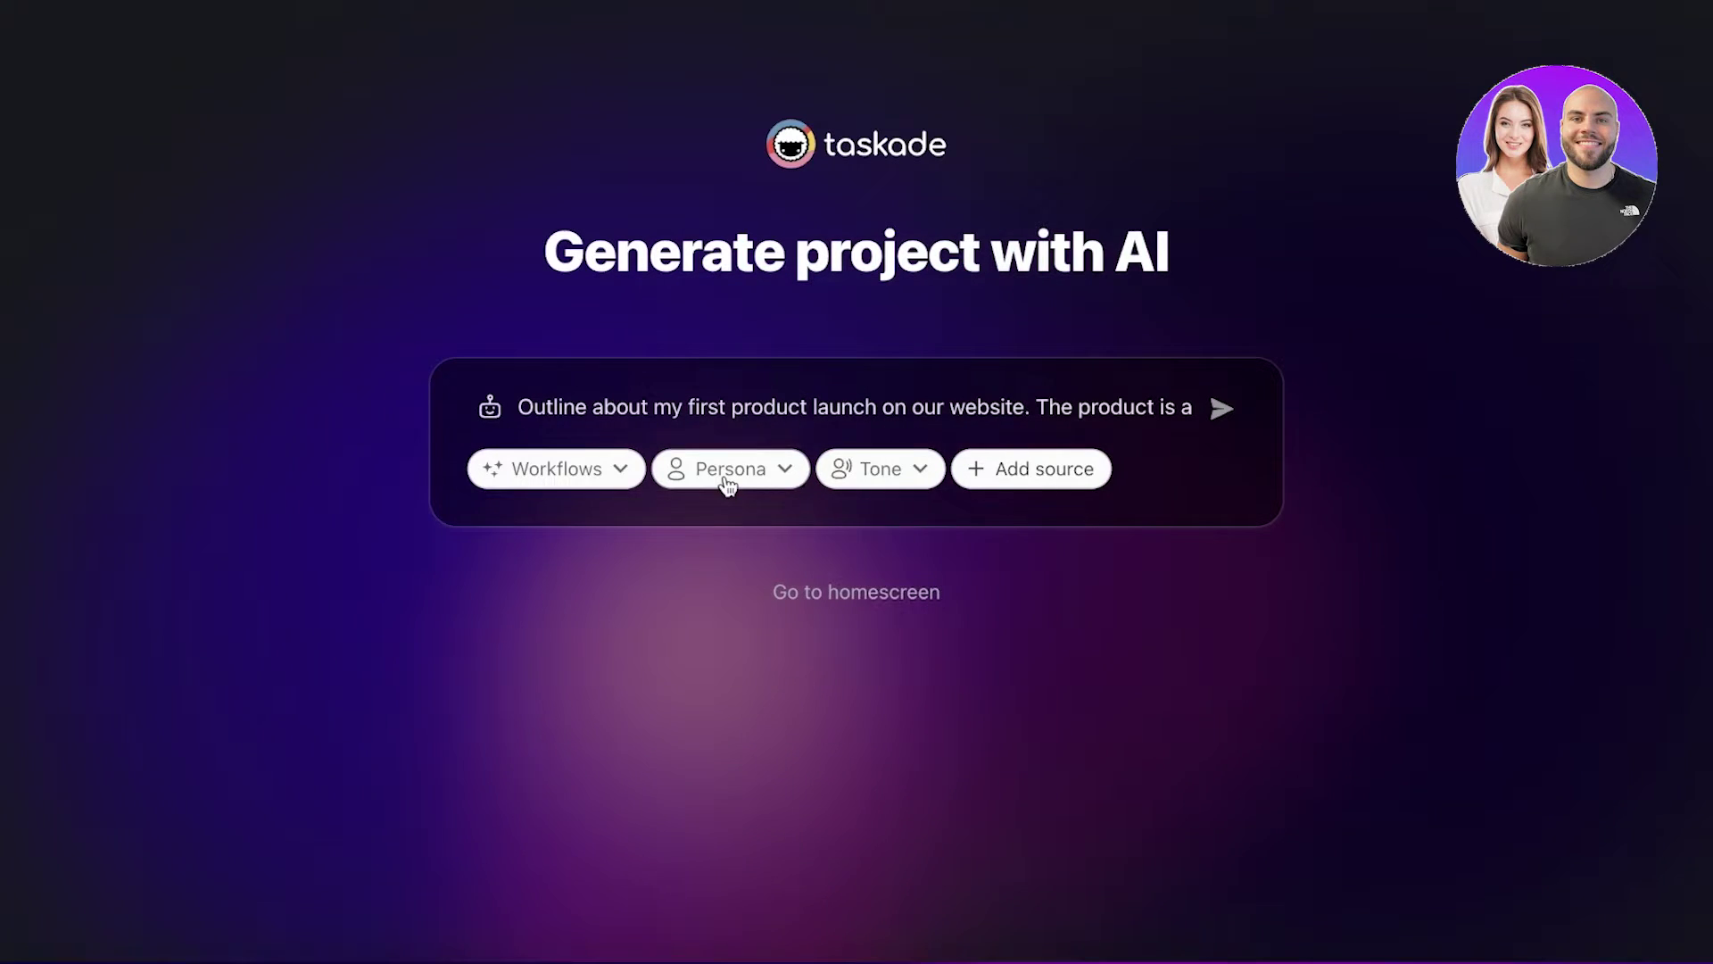
click(724, 475)
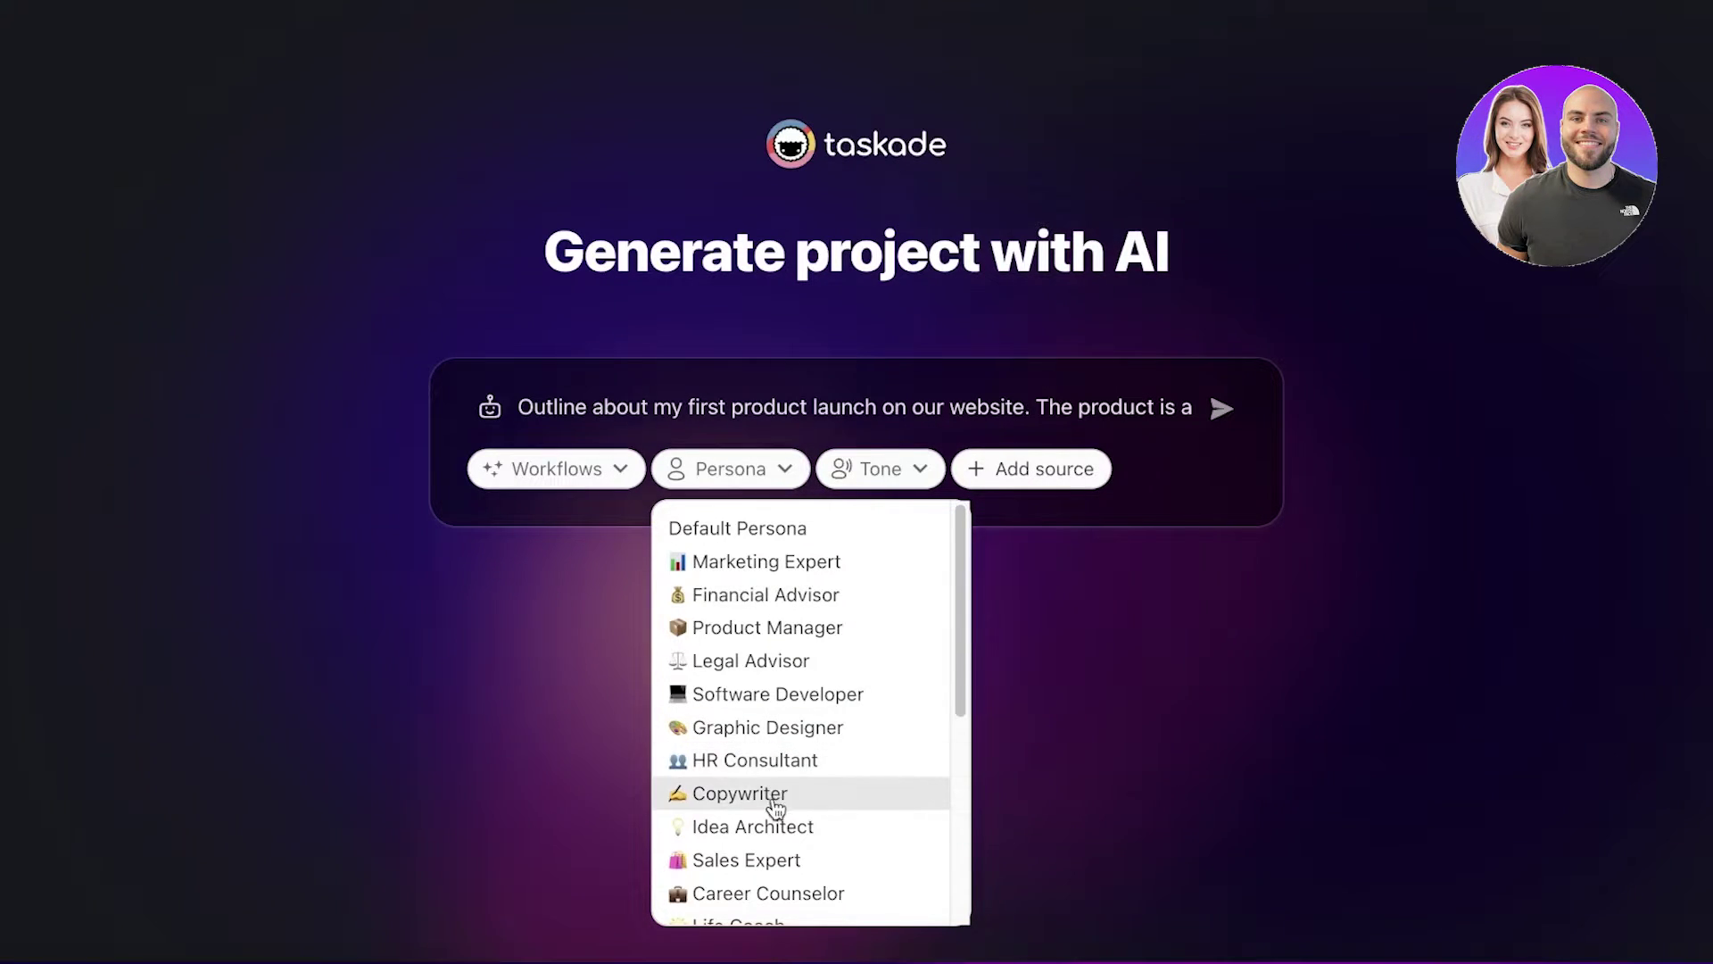
scroll(789, 838, down, 1)
scroll(857, 837, down, 4)
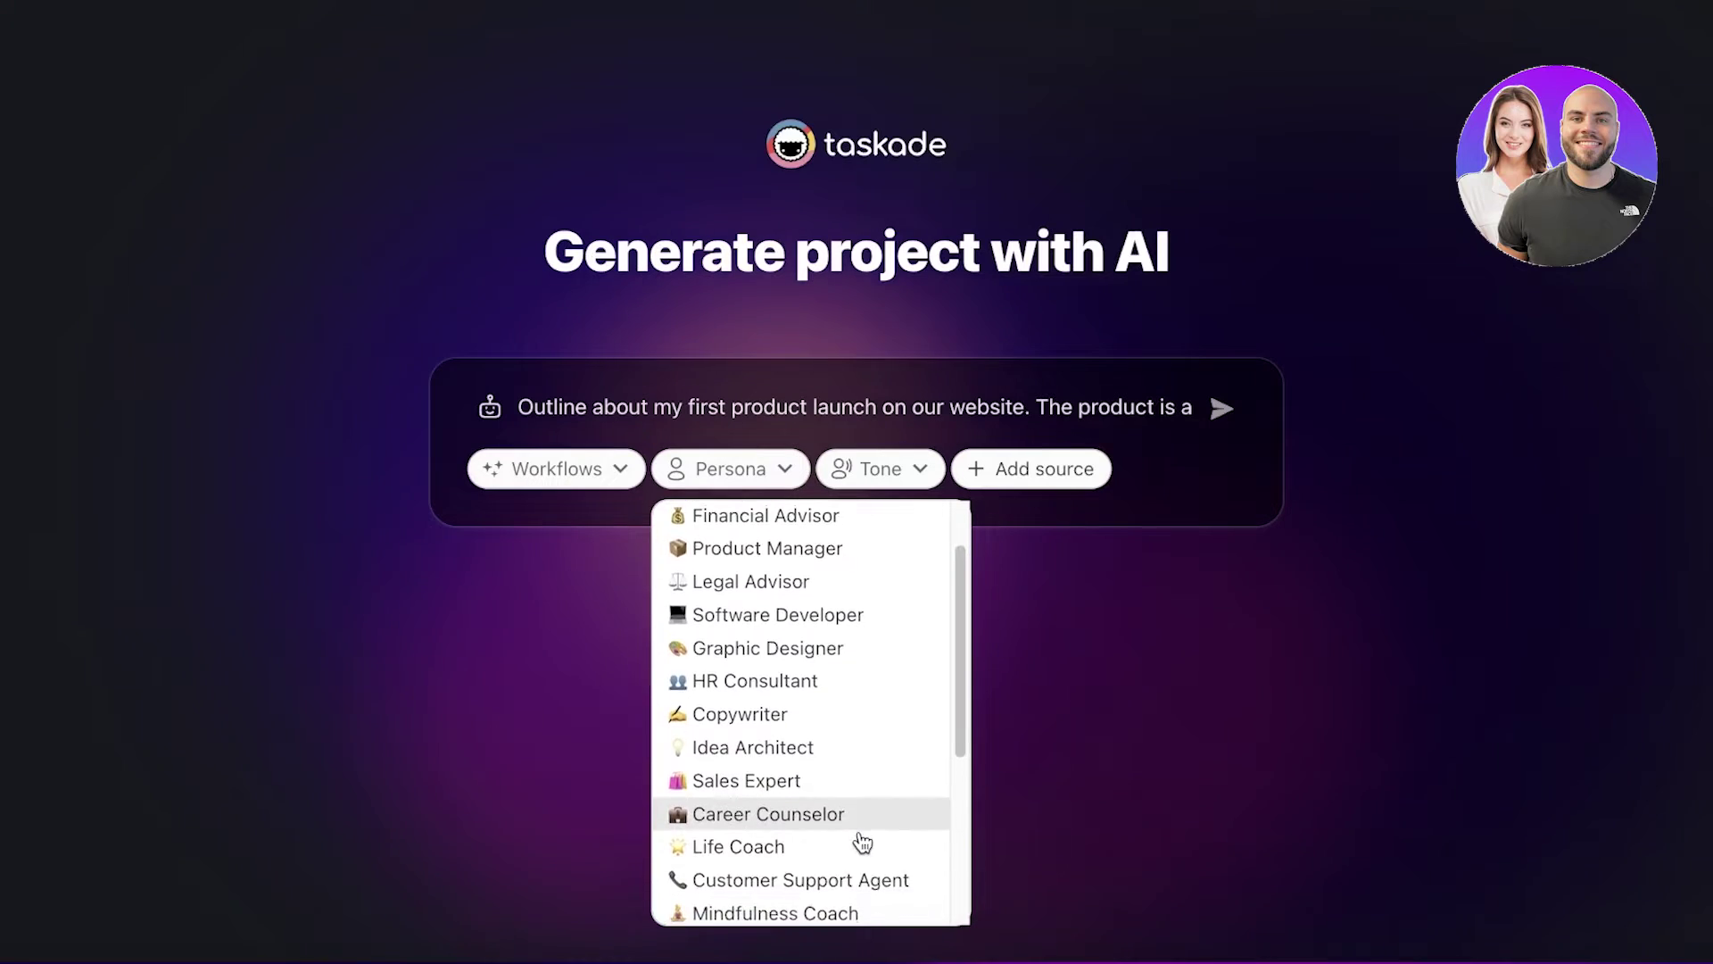
scroll(863, 835, down, 5)
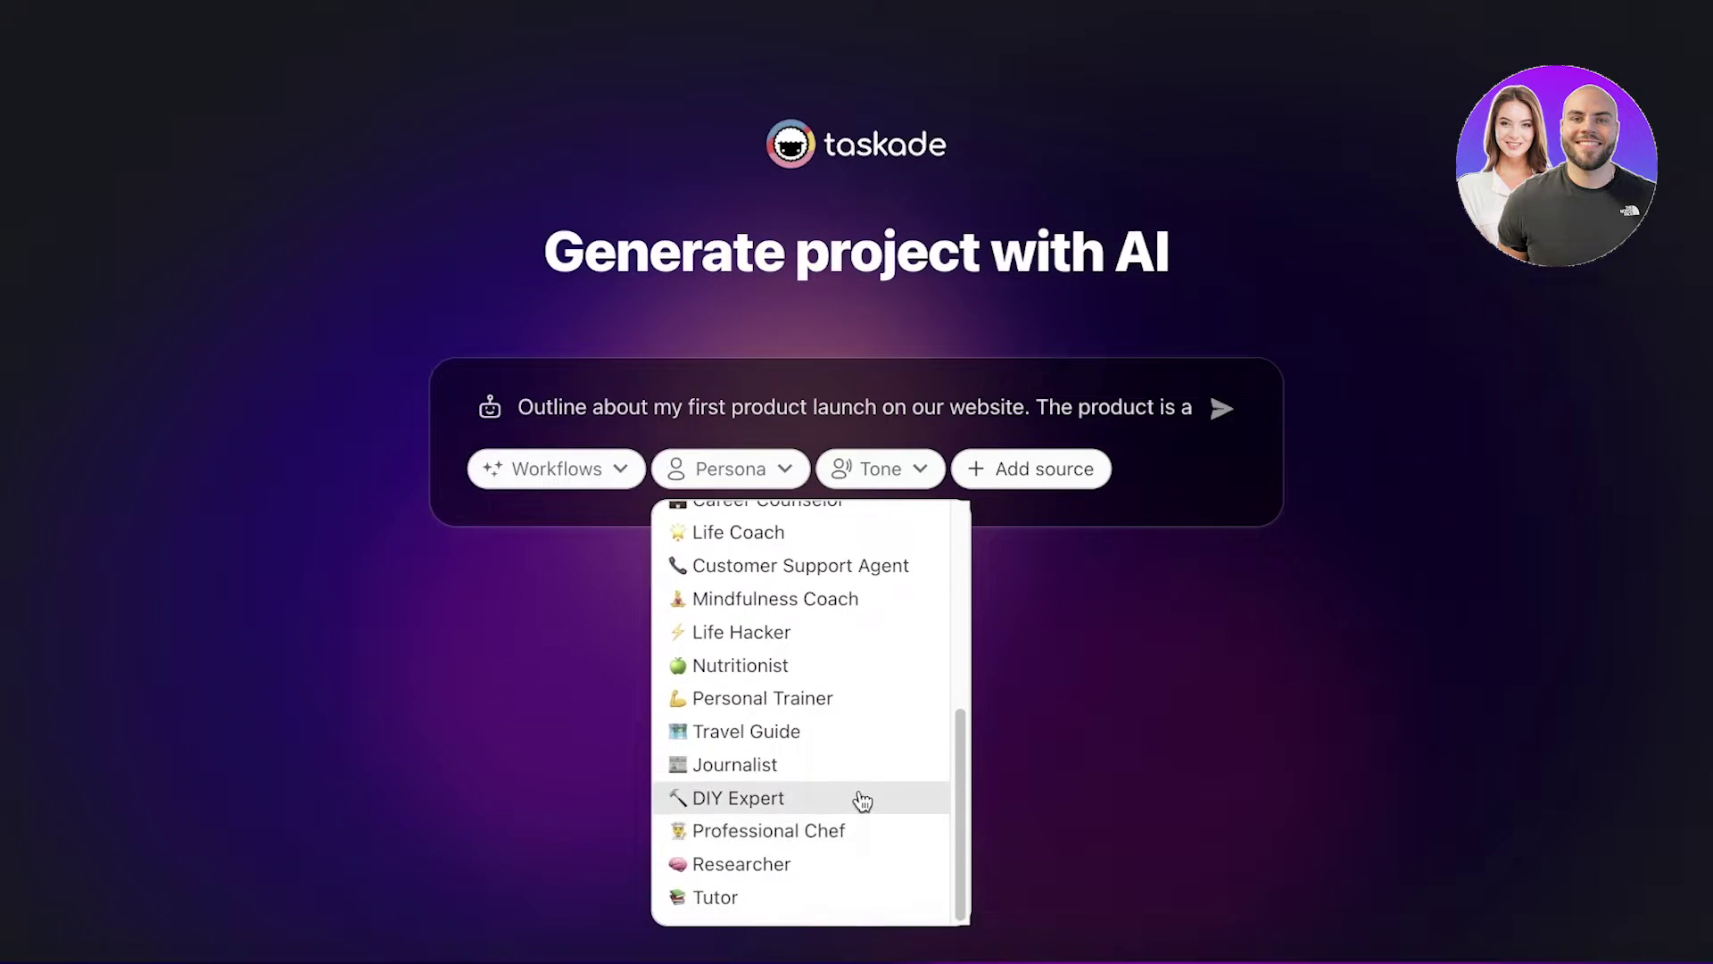
scroll(870, 725, up, 10)
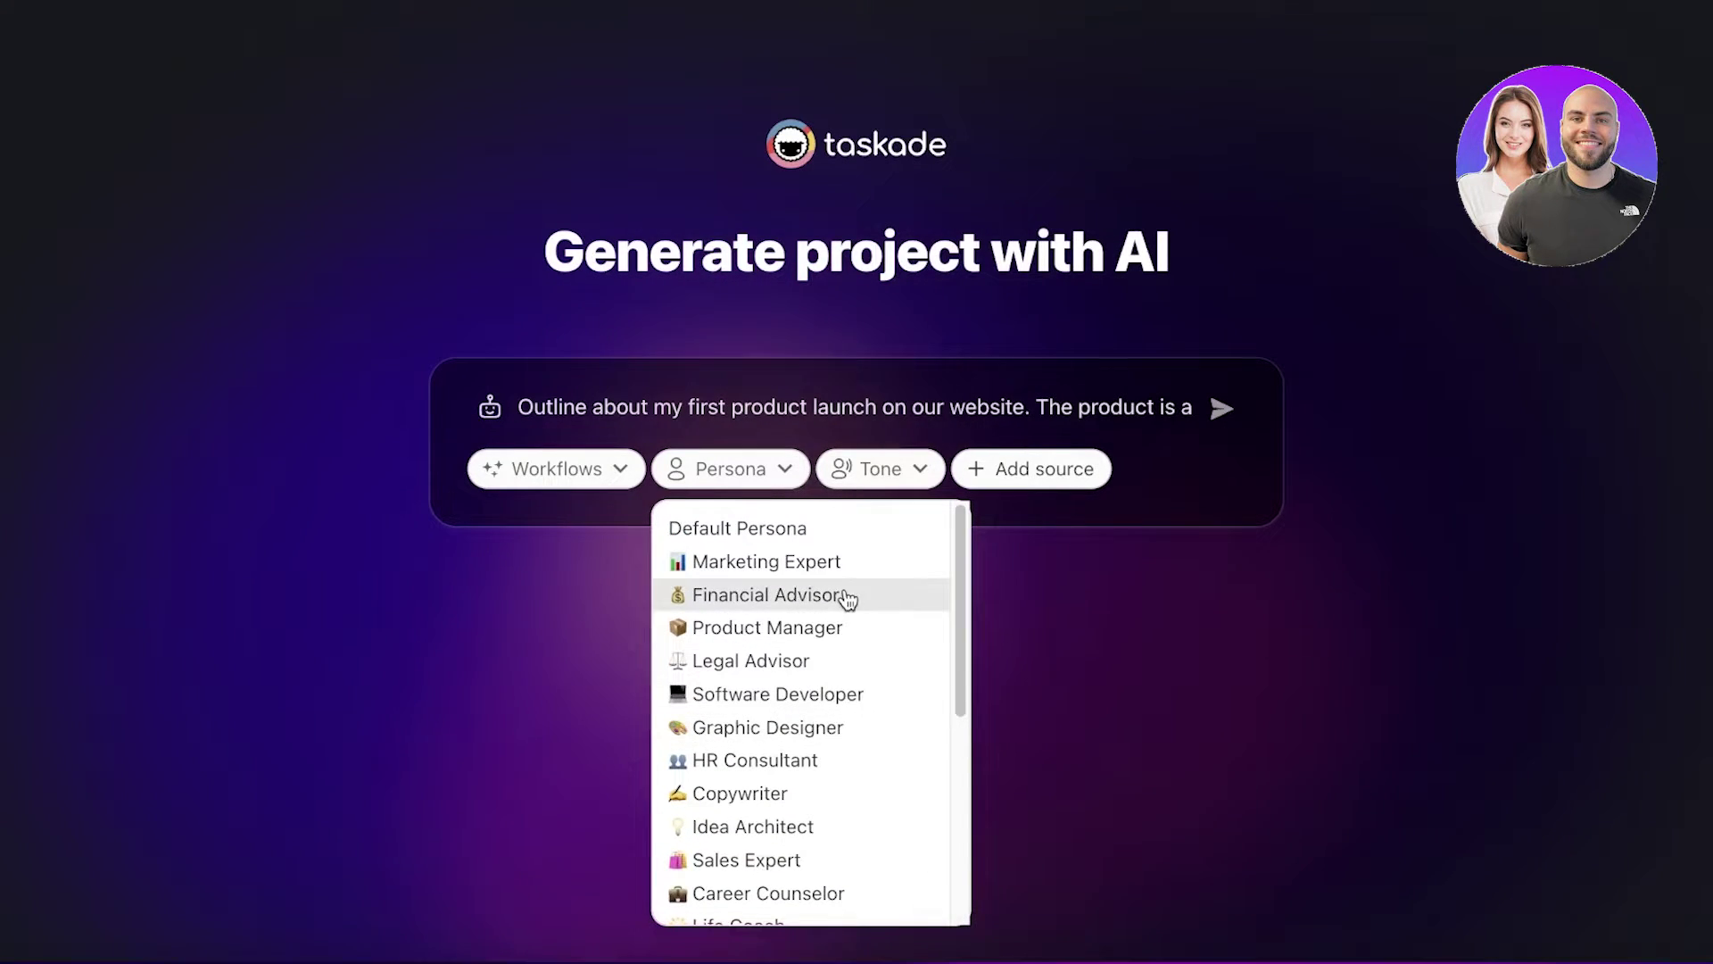
click(838, 560)
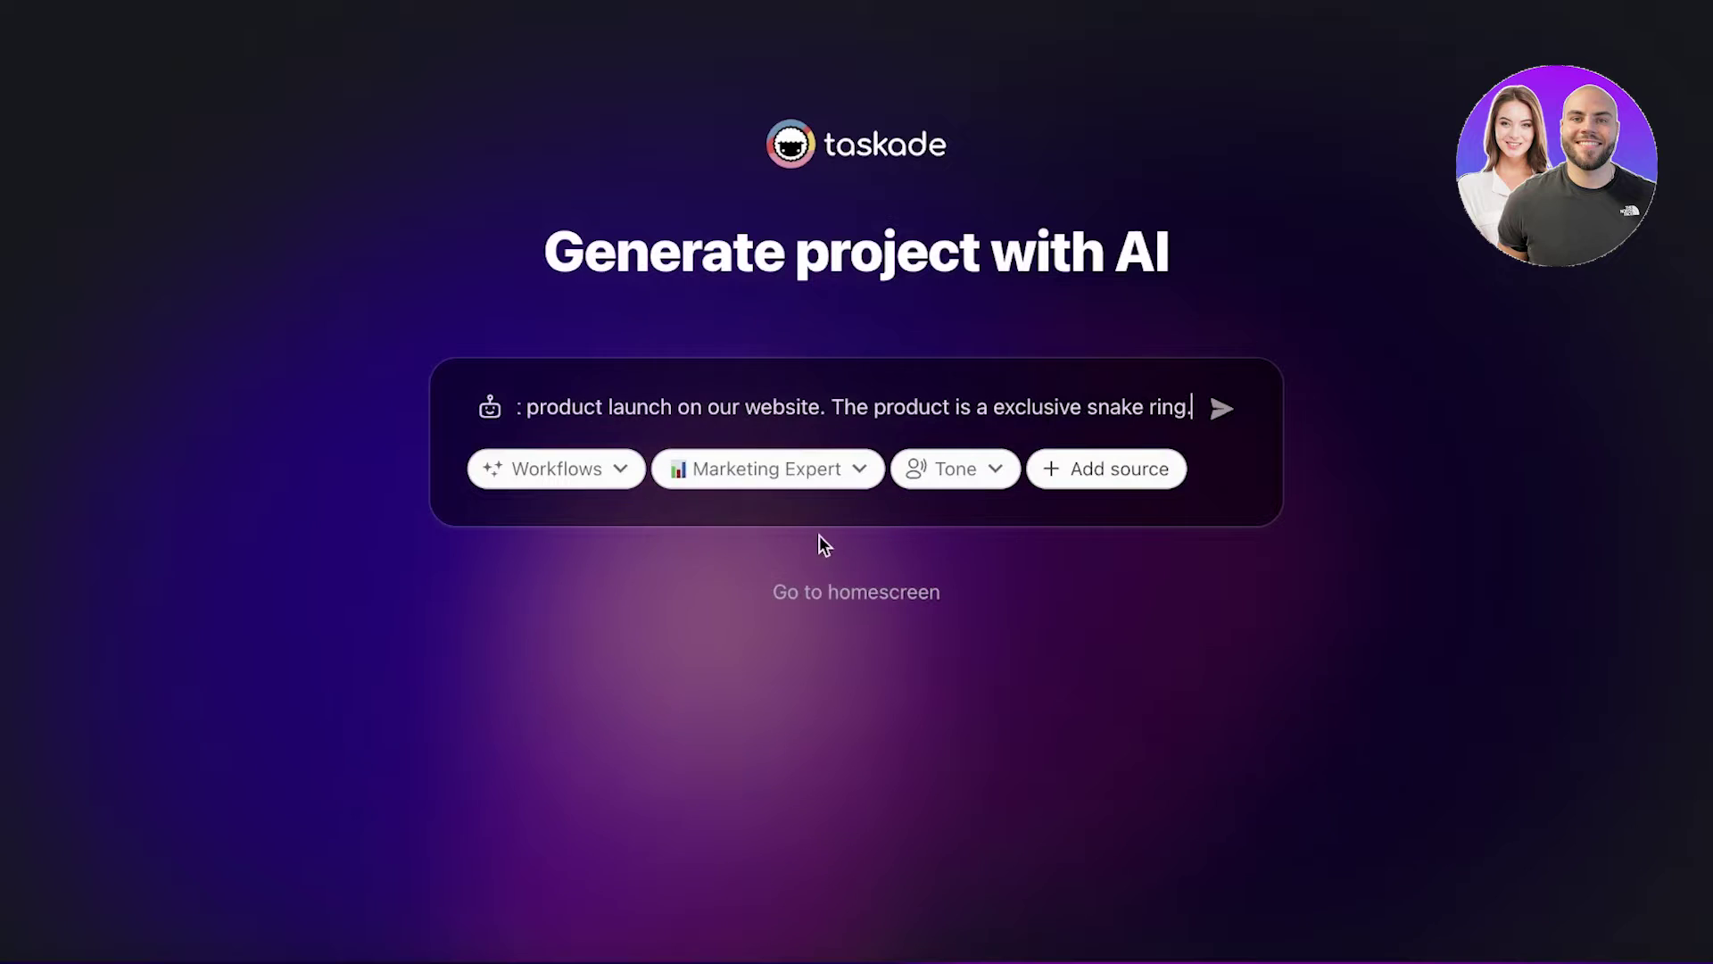
Set the tone to Authoritative and submit the prompt without adding a source
click(992, 471)
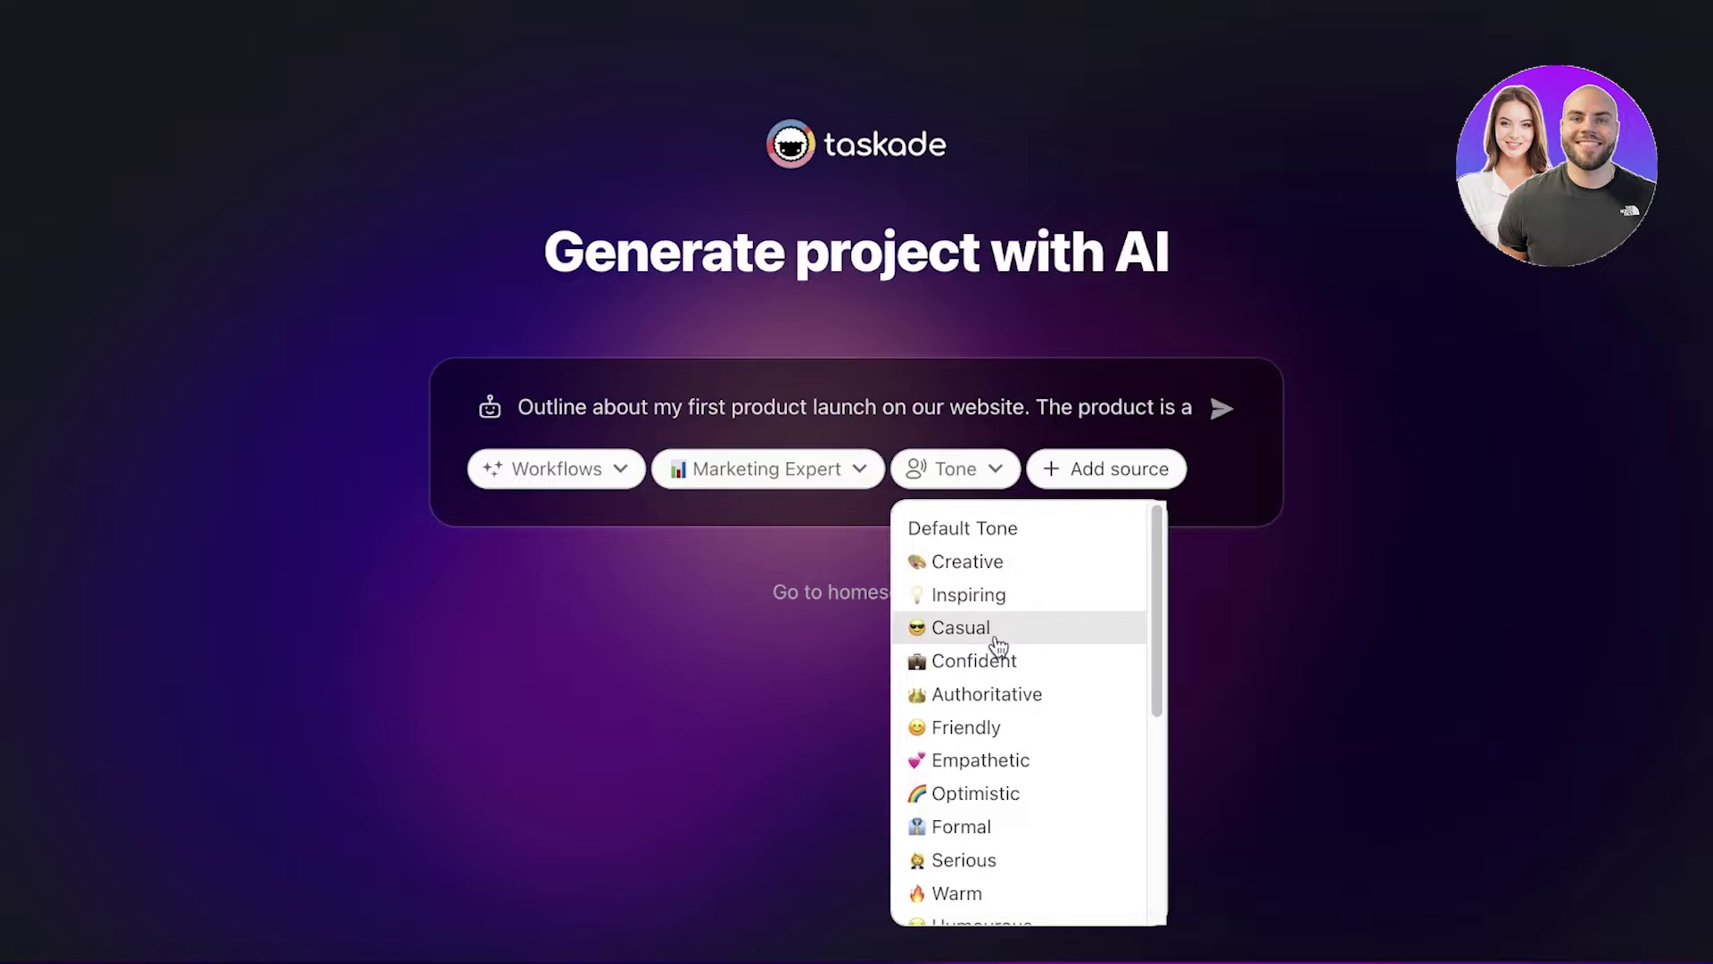
scroll(1005, 688, down, 4)
scroll(1021, 700, up, 3)
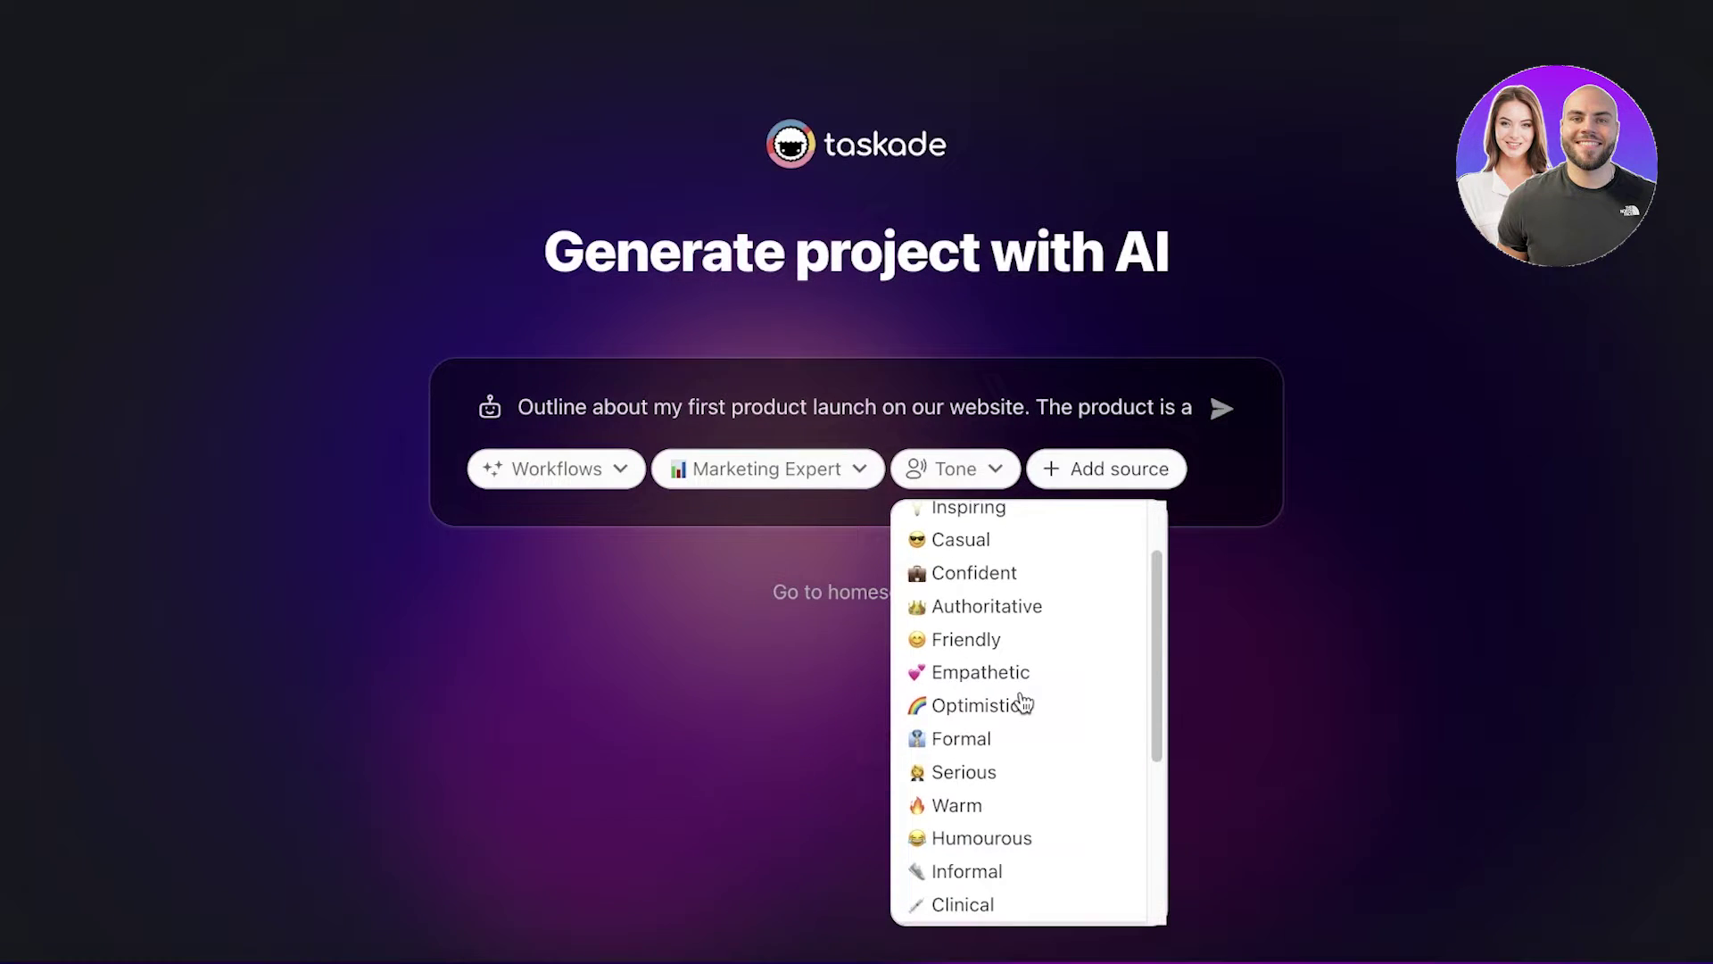
scroll(1025, 693, up, 1)
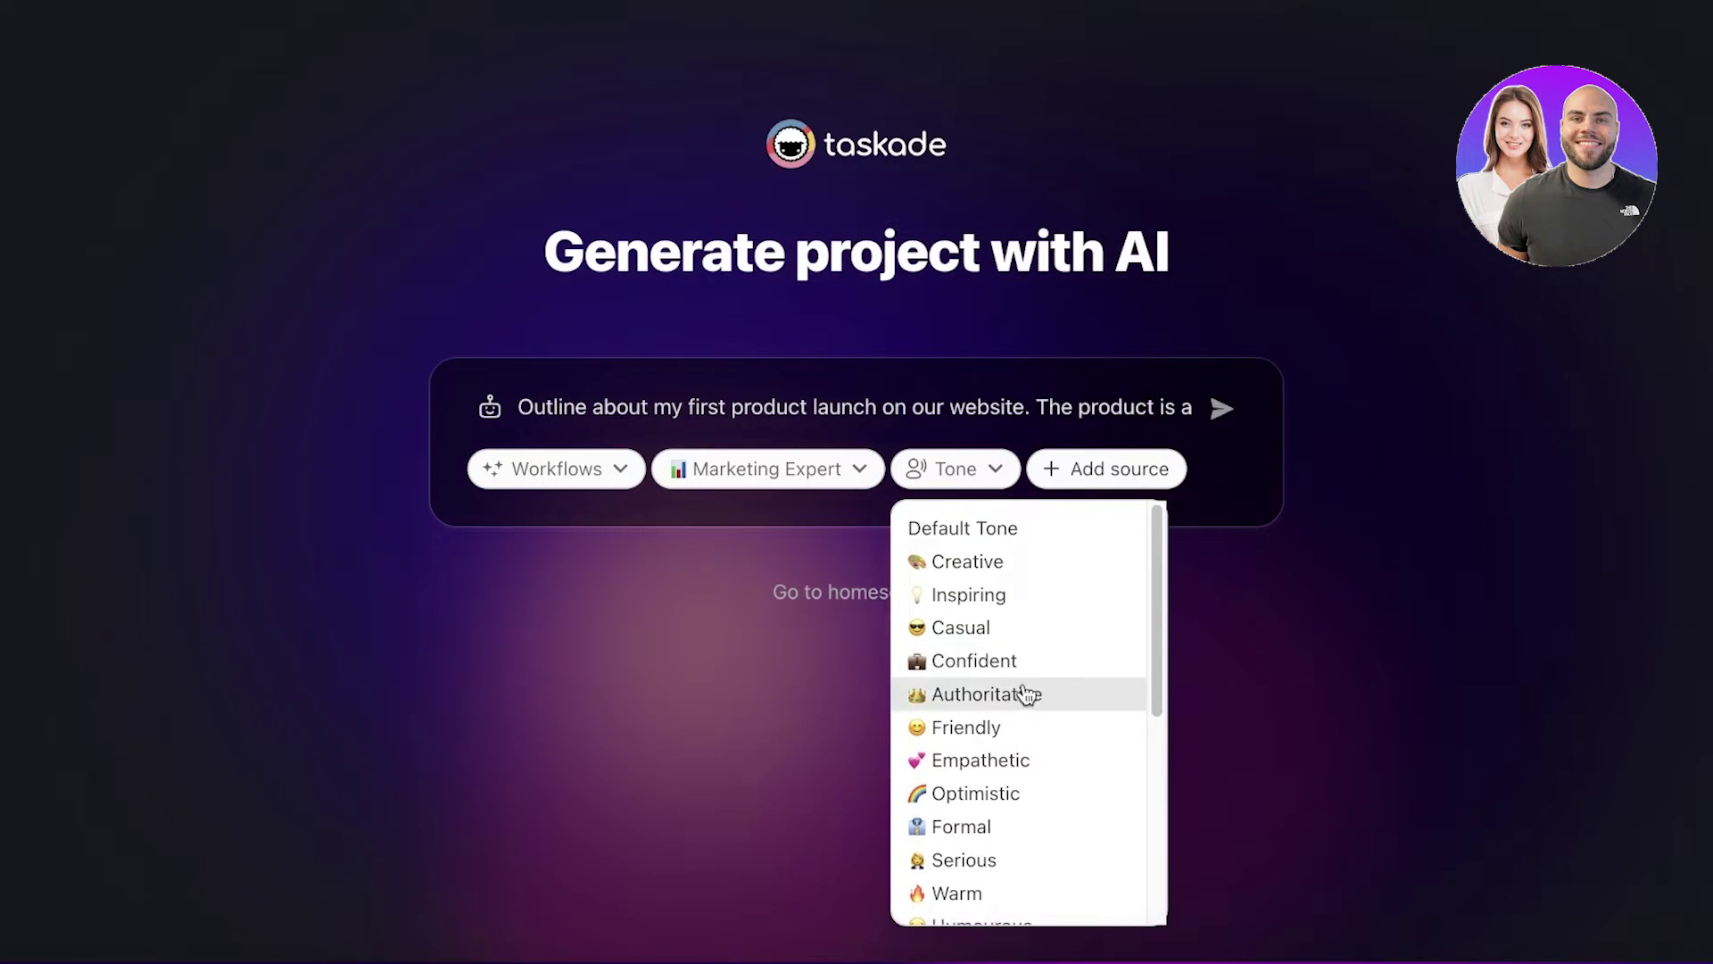
click(1025, 695)
click(594, 494)
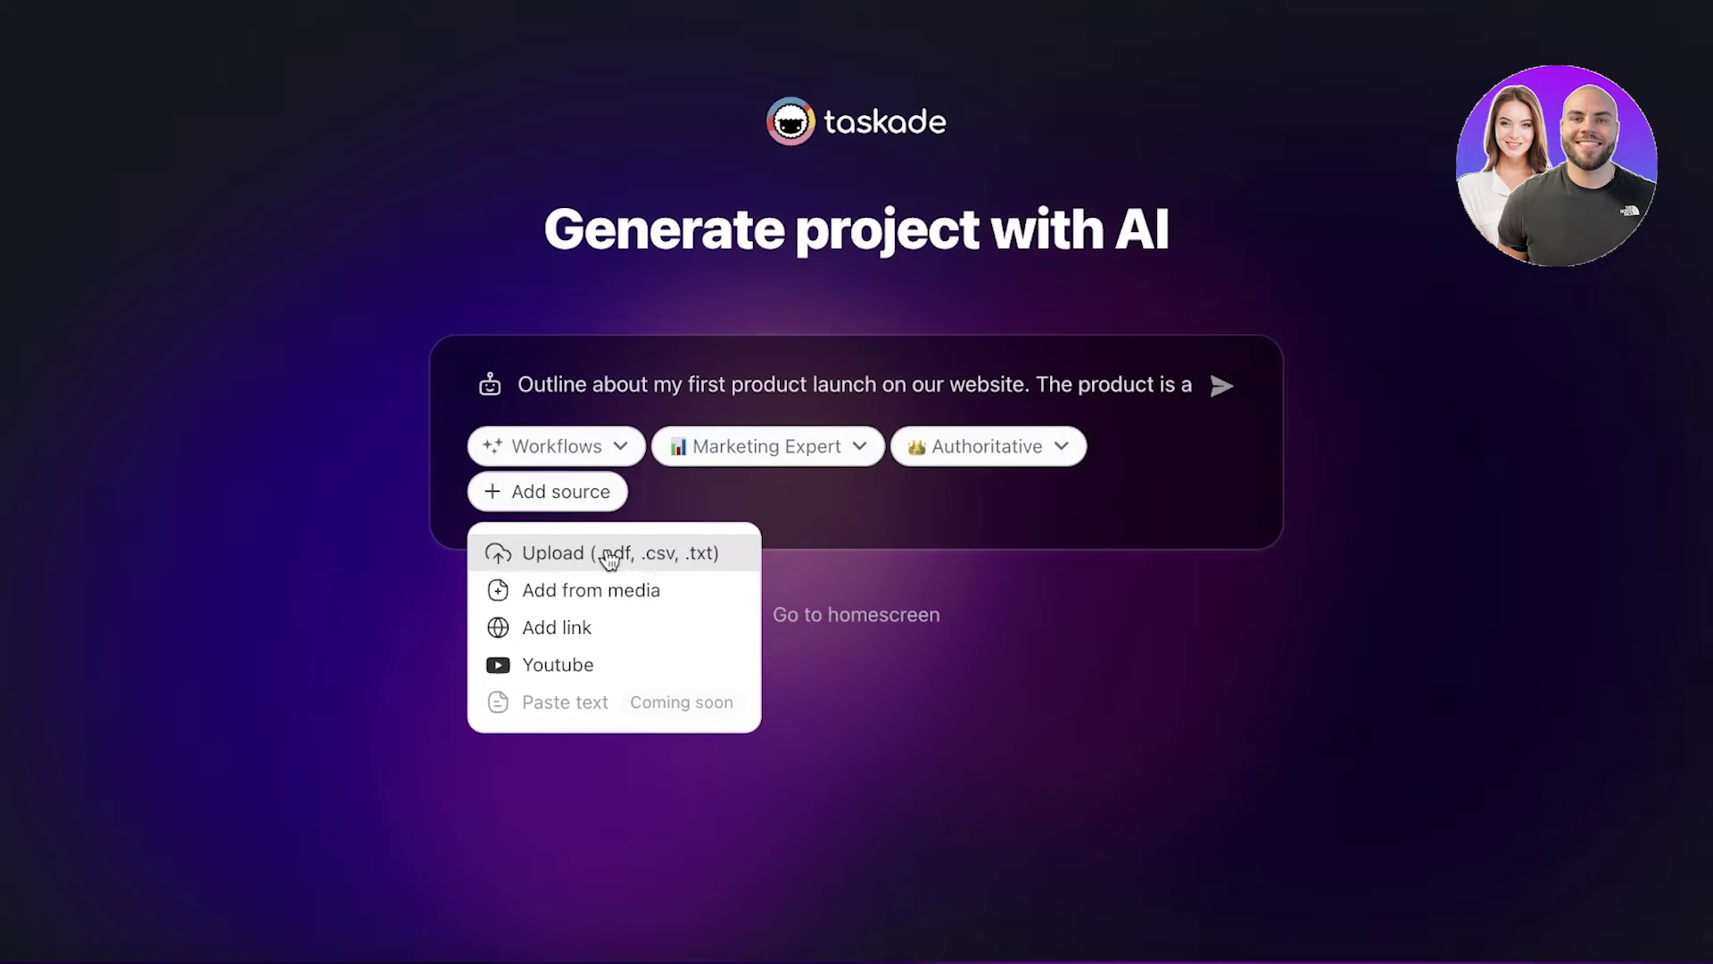
click(937, 571)
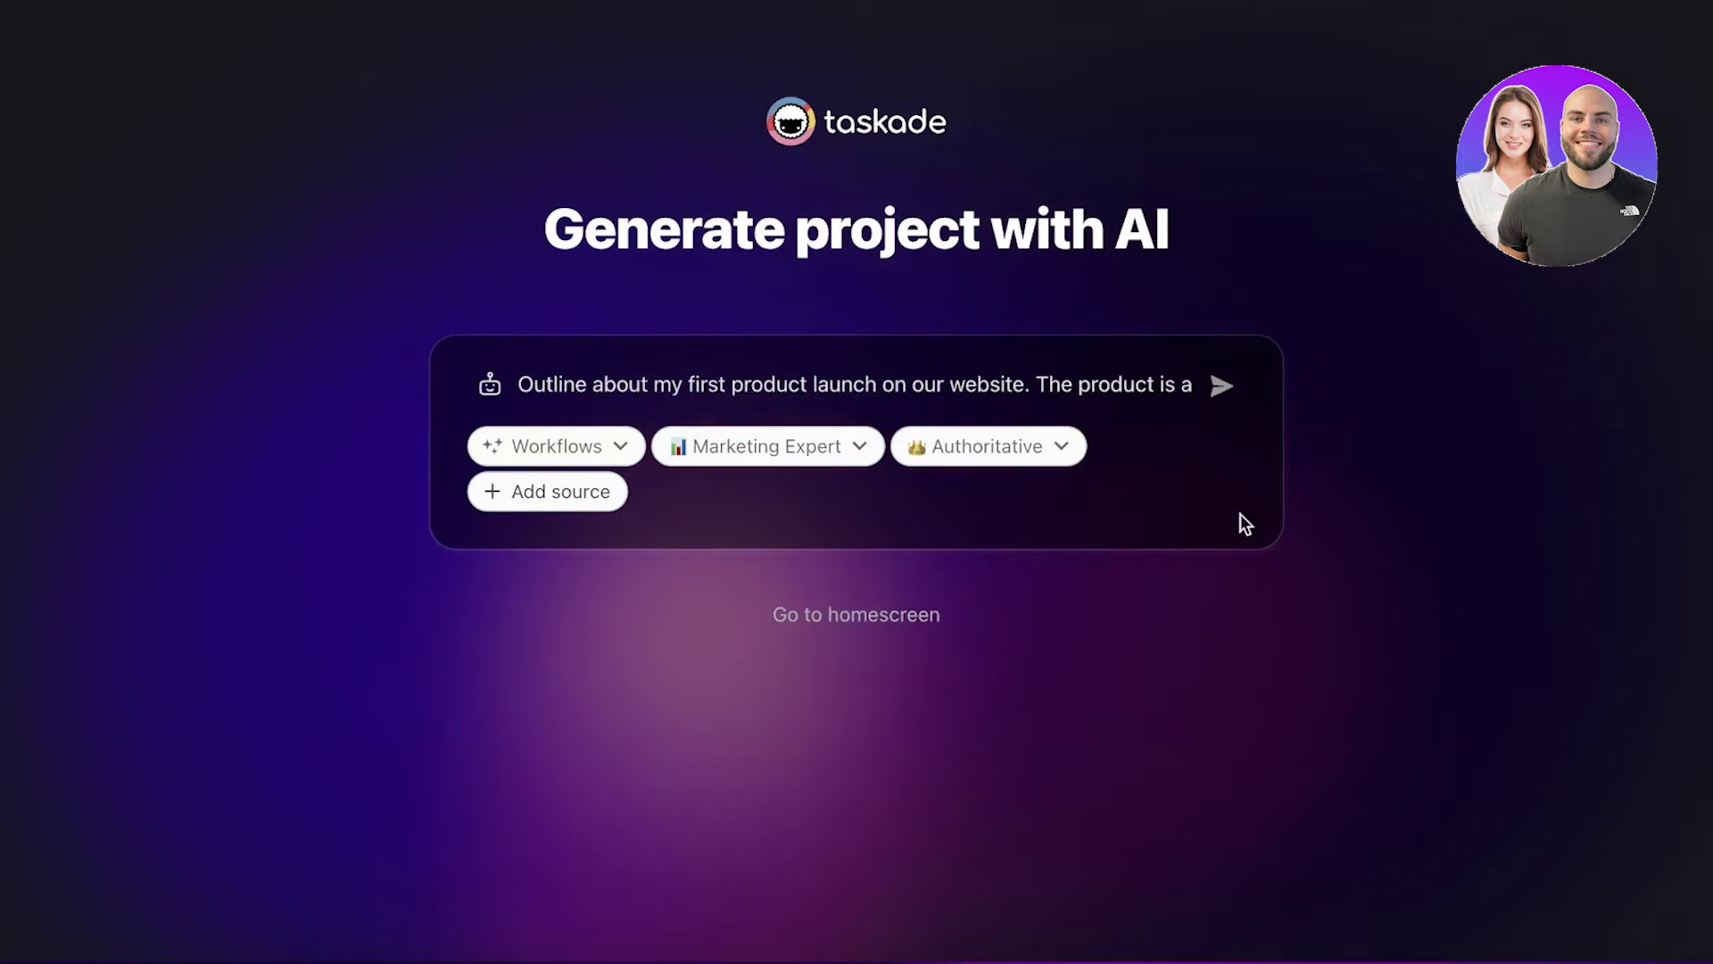
click(1221, 388)
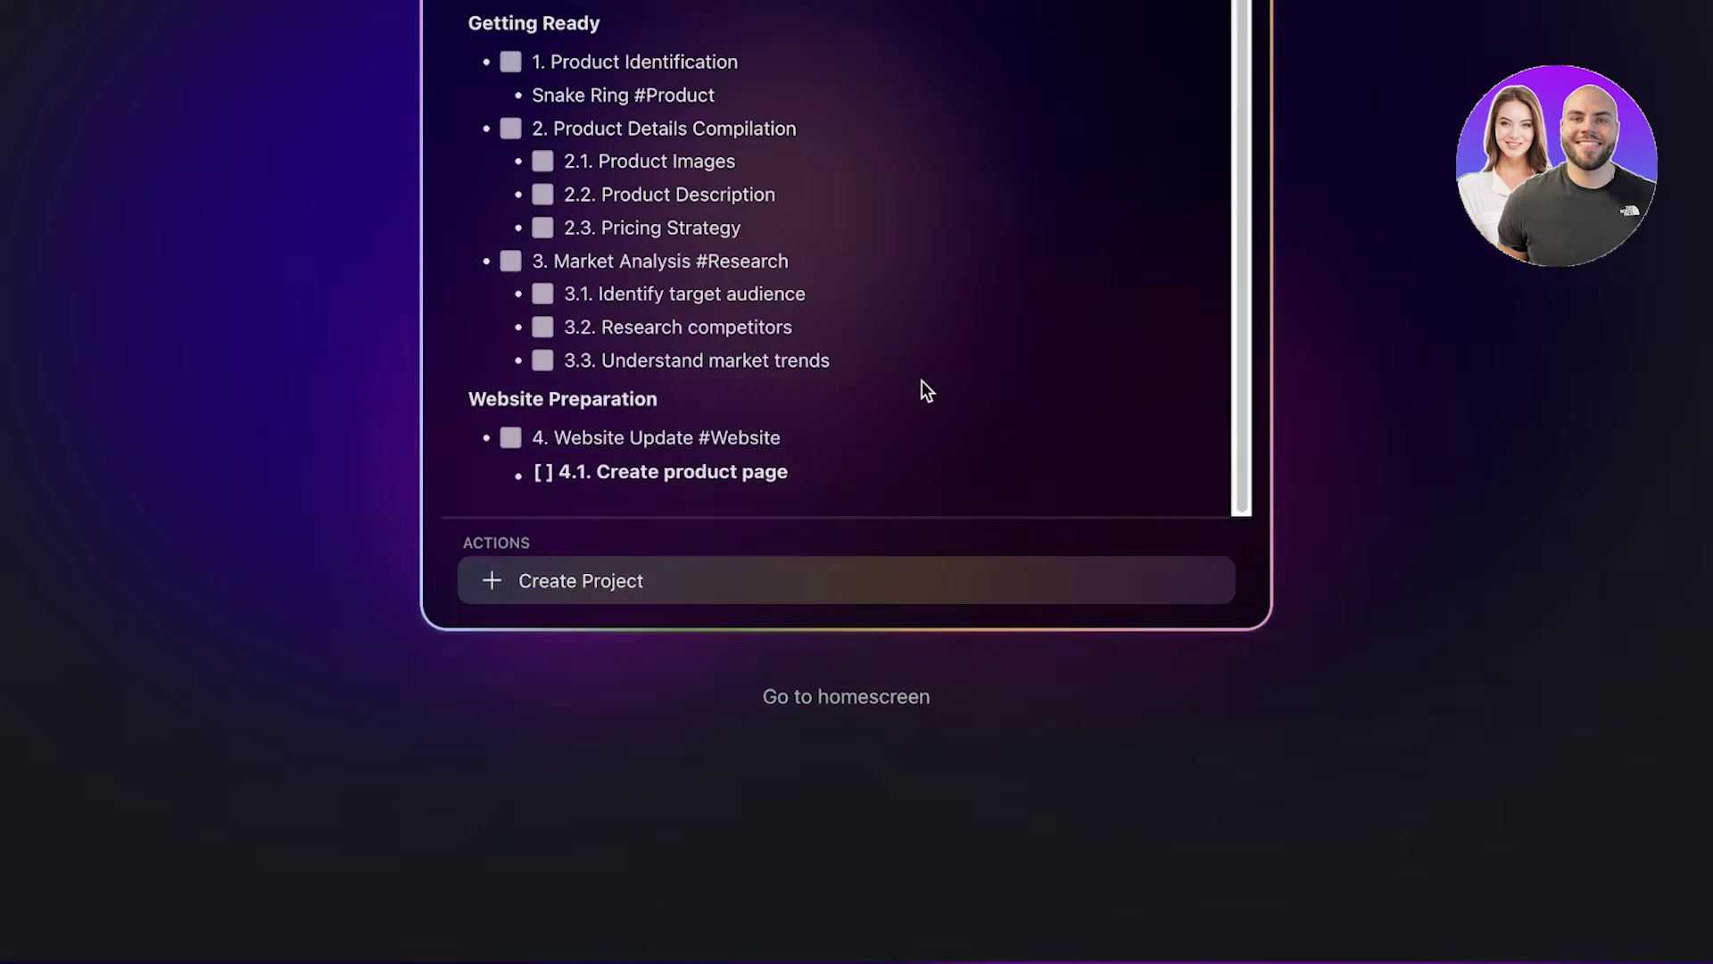
Review the generated Product Launch Workflow outline
scroll(1371, 239, up, 4)
scroll(1048, 433, down, 4)
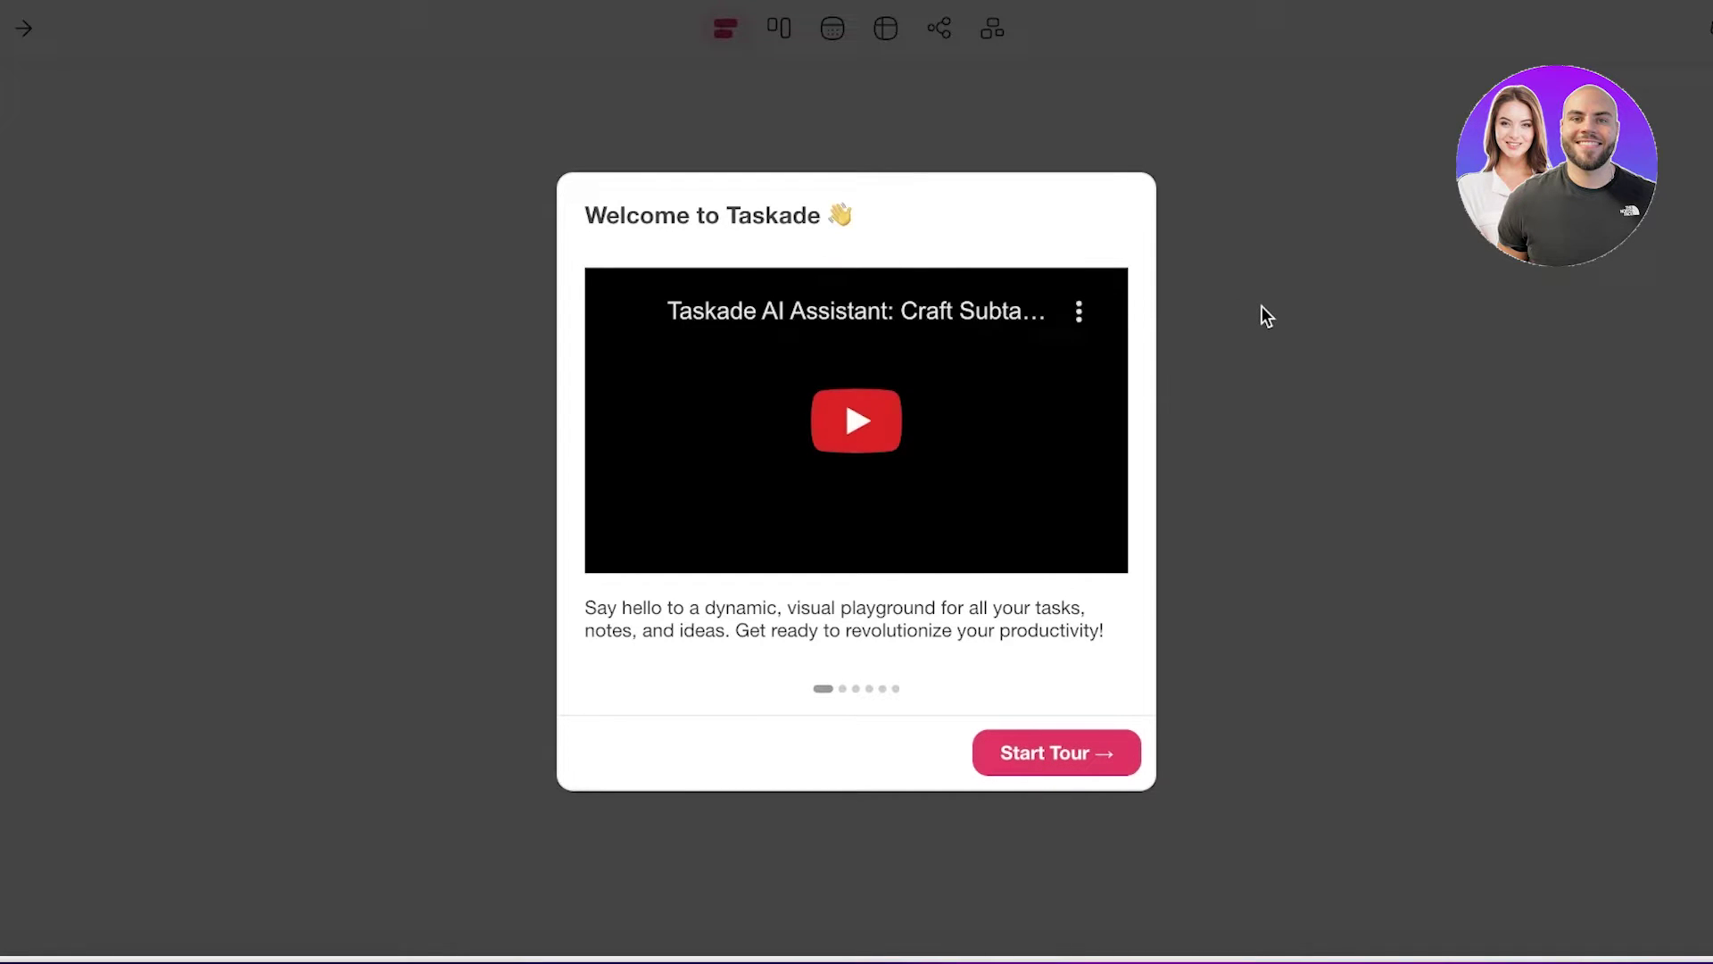
Start the tour from the welcome dialog and review the Product Launch Workflow task list
click(1057, 754)
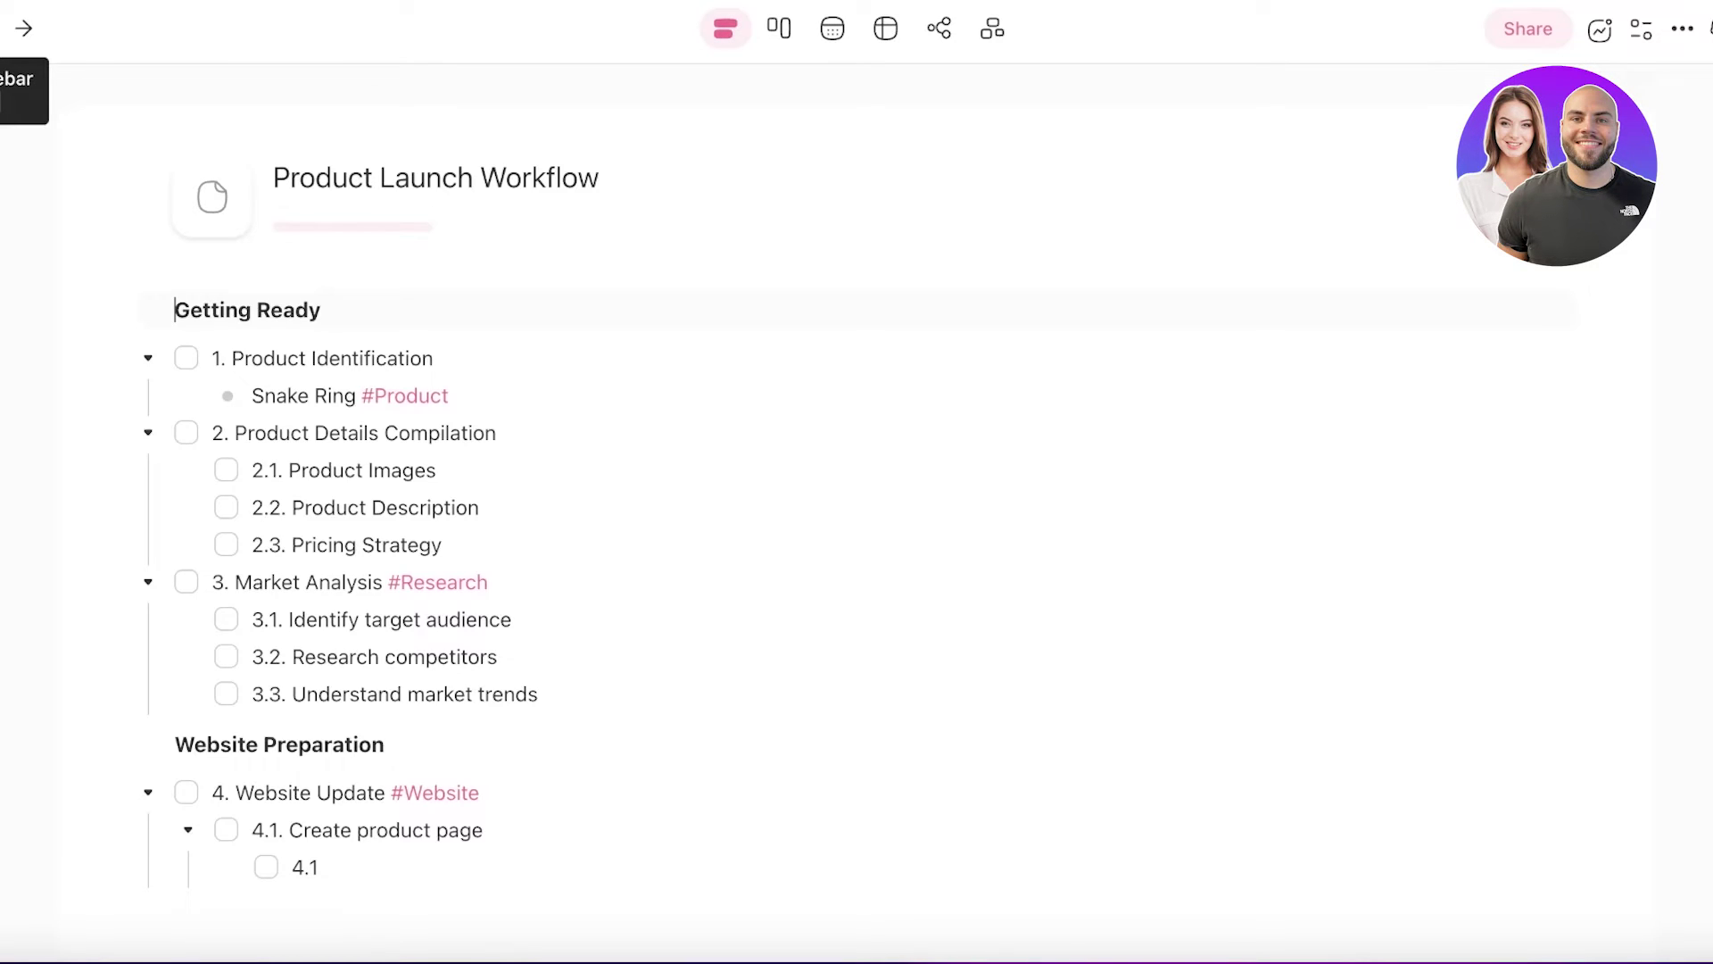
scroll(711, 409, down, 3)
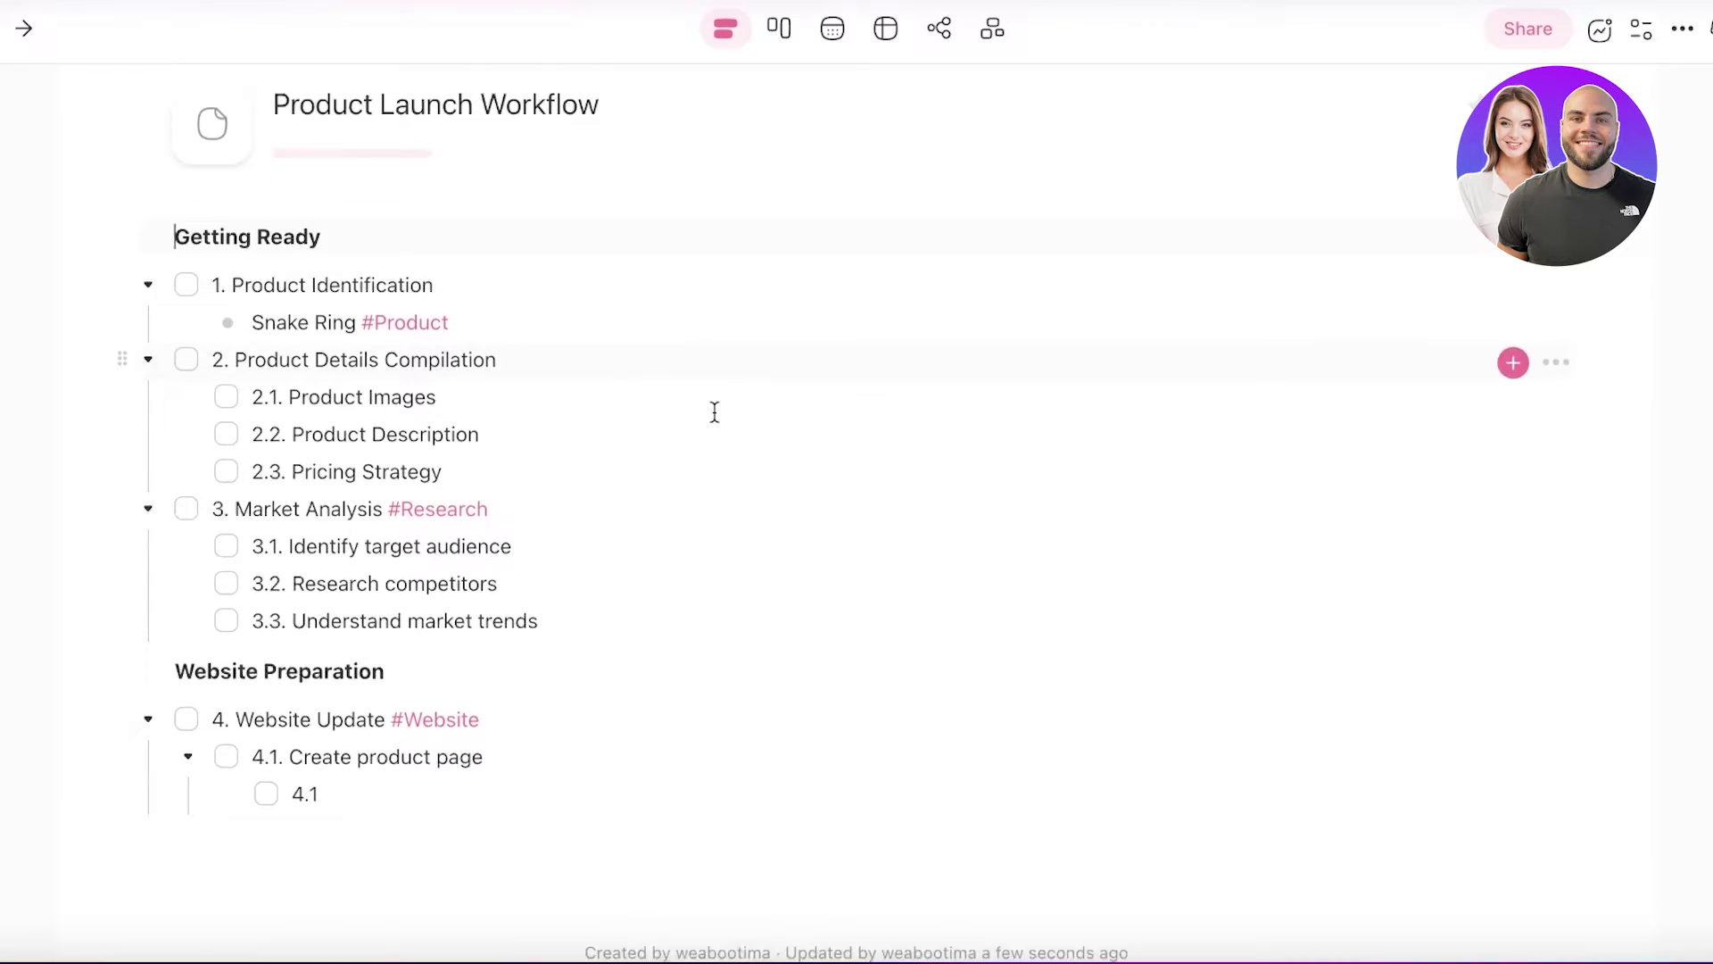
scroll(711, 407, up, 3)
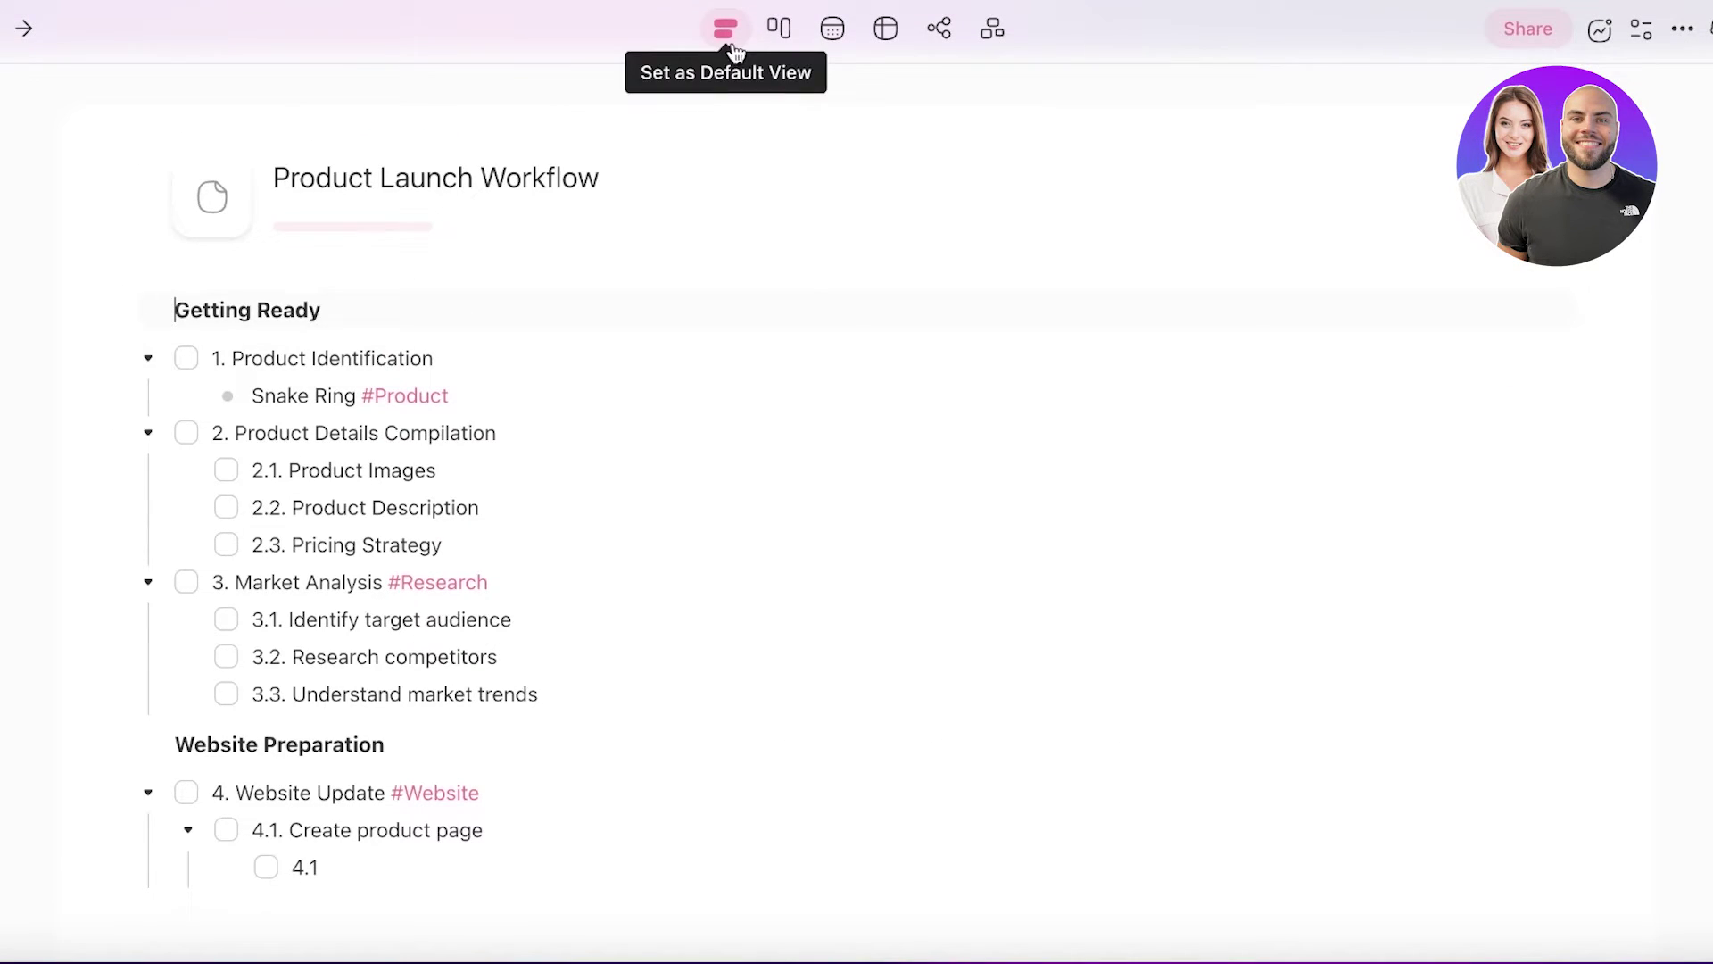
Check off Product Identification, Product Details Compilation, and its Product Images, Product Description and Pricing Strategy subtasks
click(186, 359)
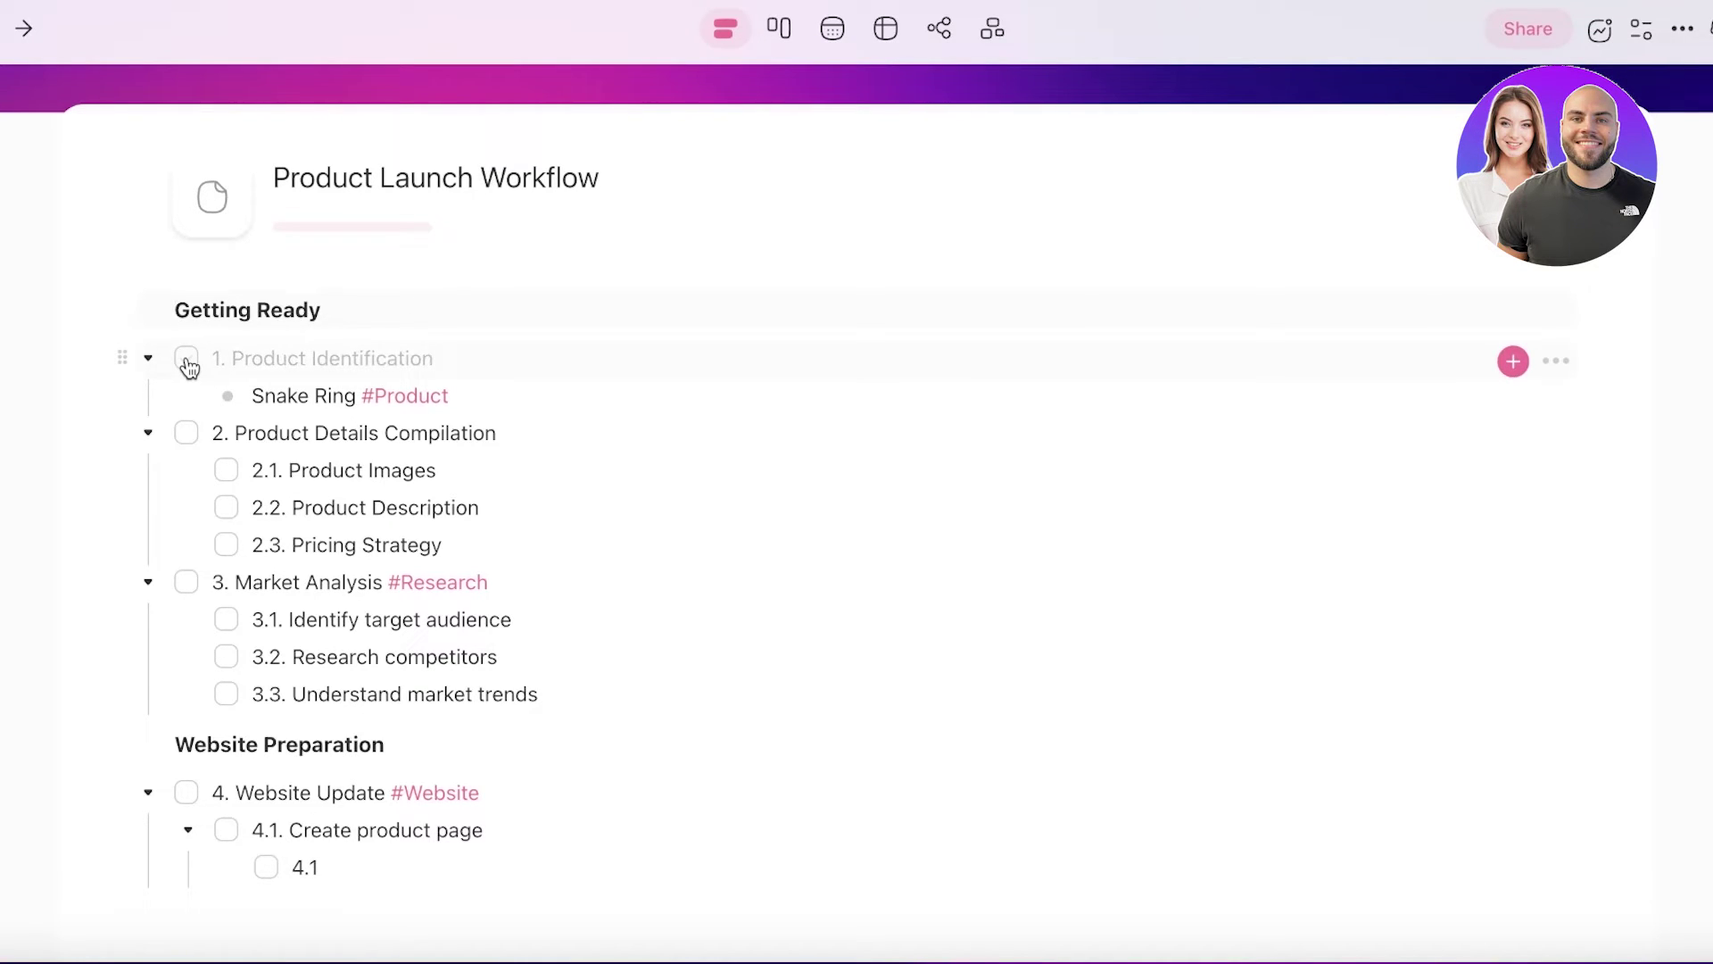
click(186, 359)
click(186, 359)
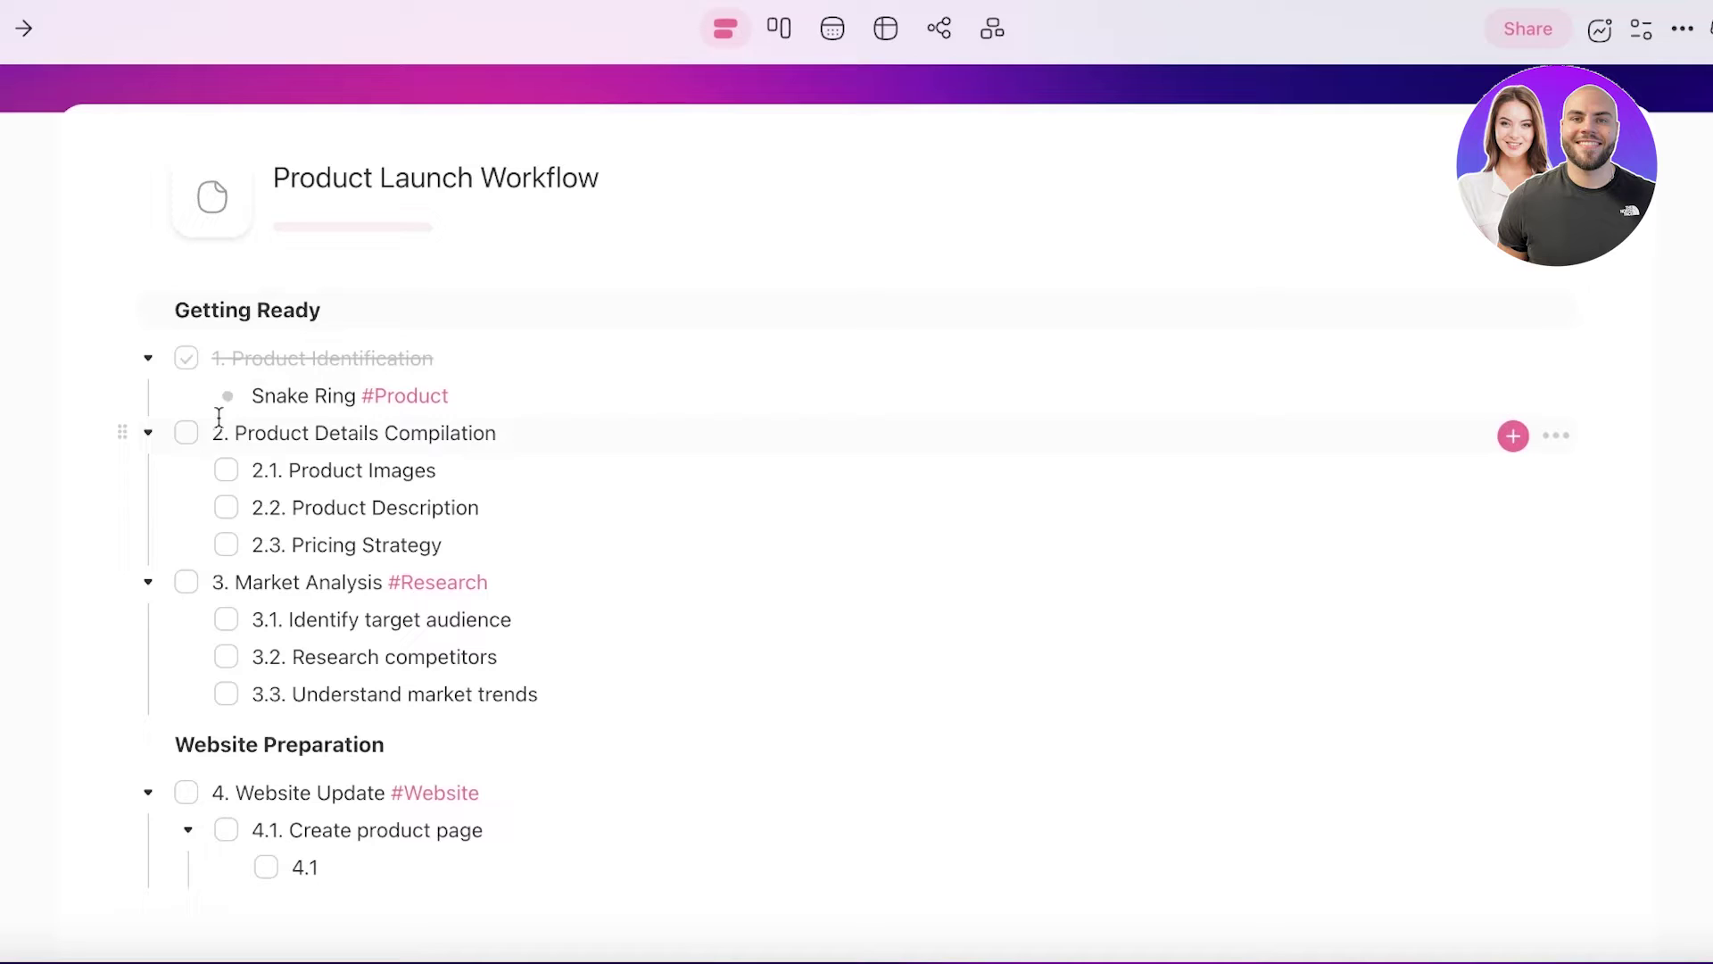
scroll(163, 450, down, 5)
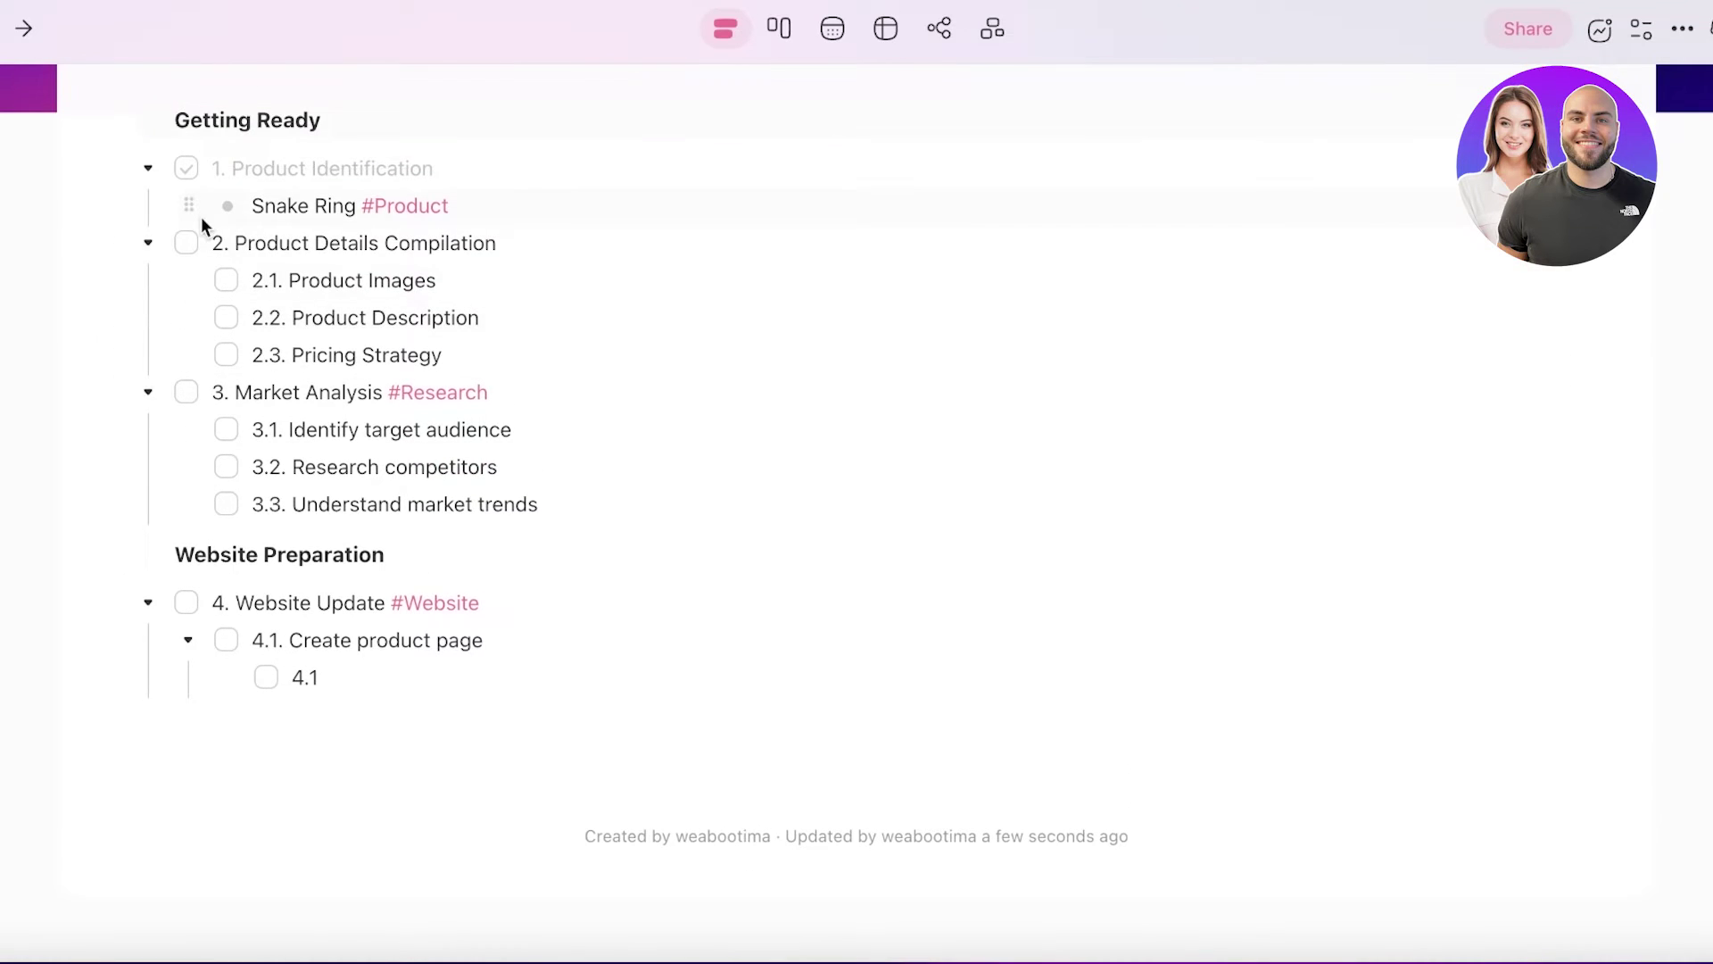
click(185, 247)
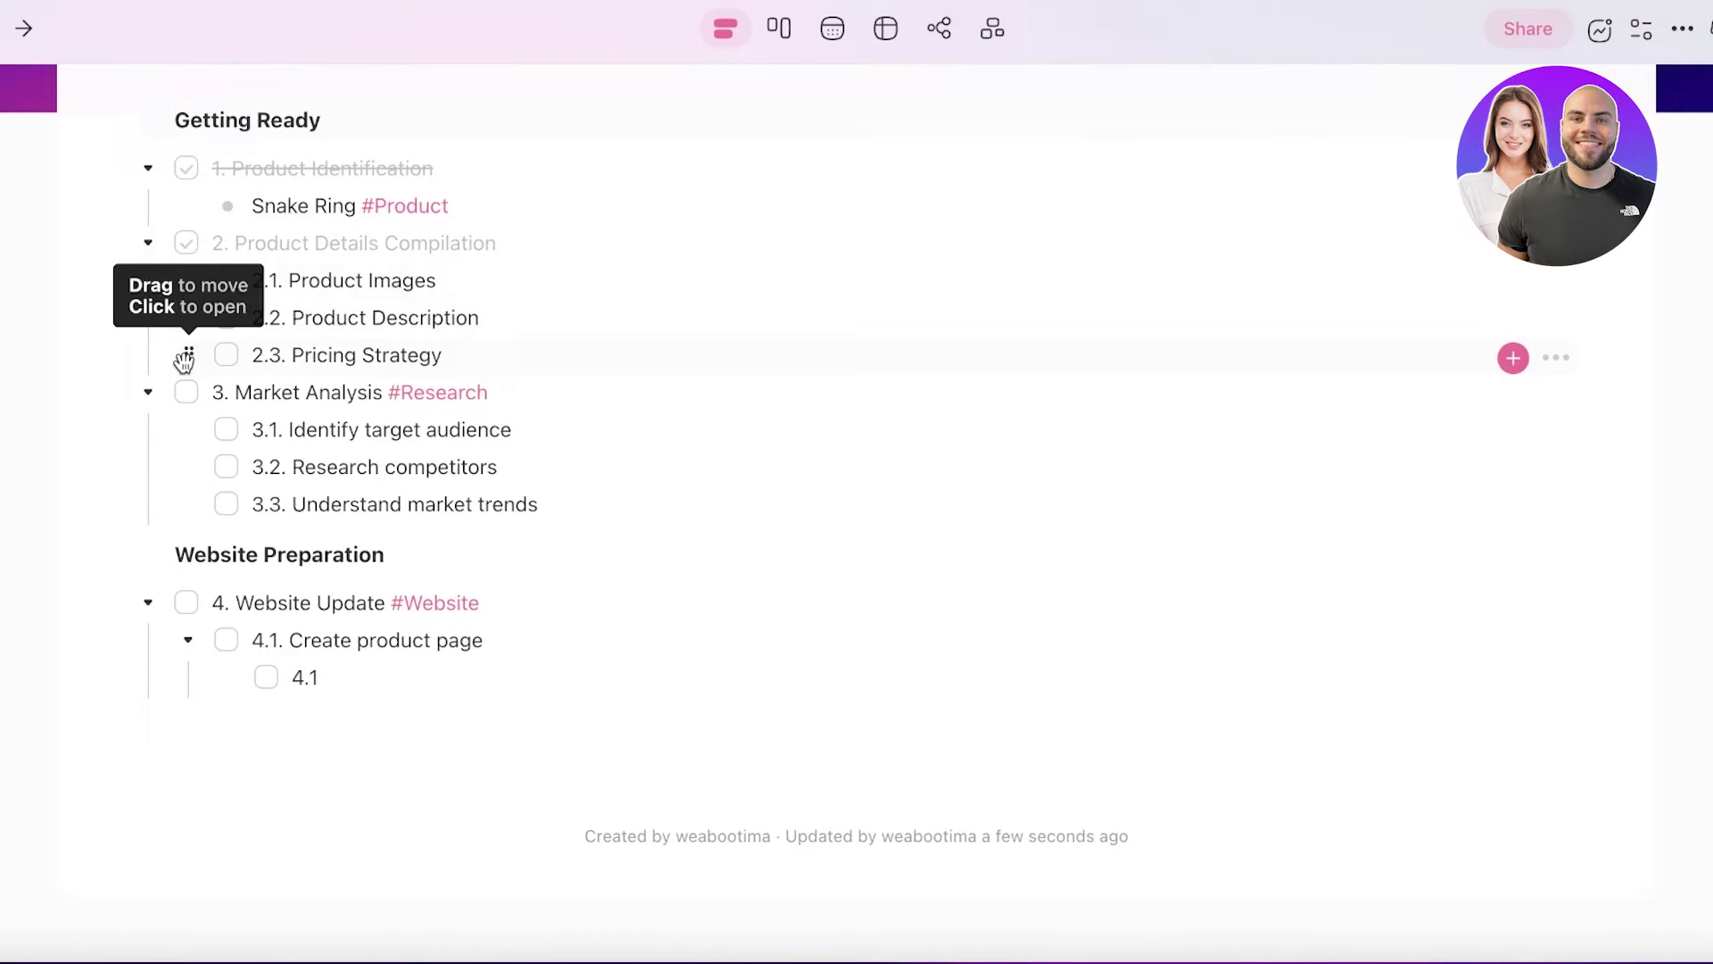
click(227, 280)
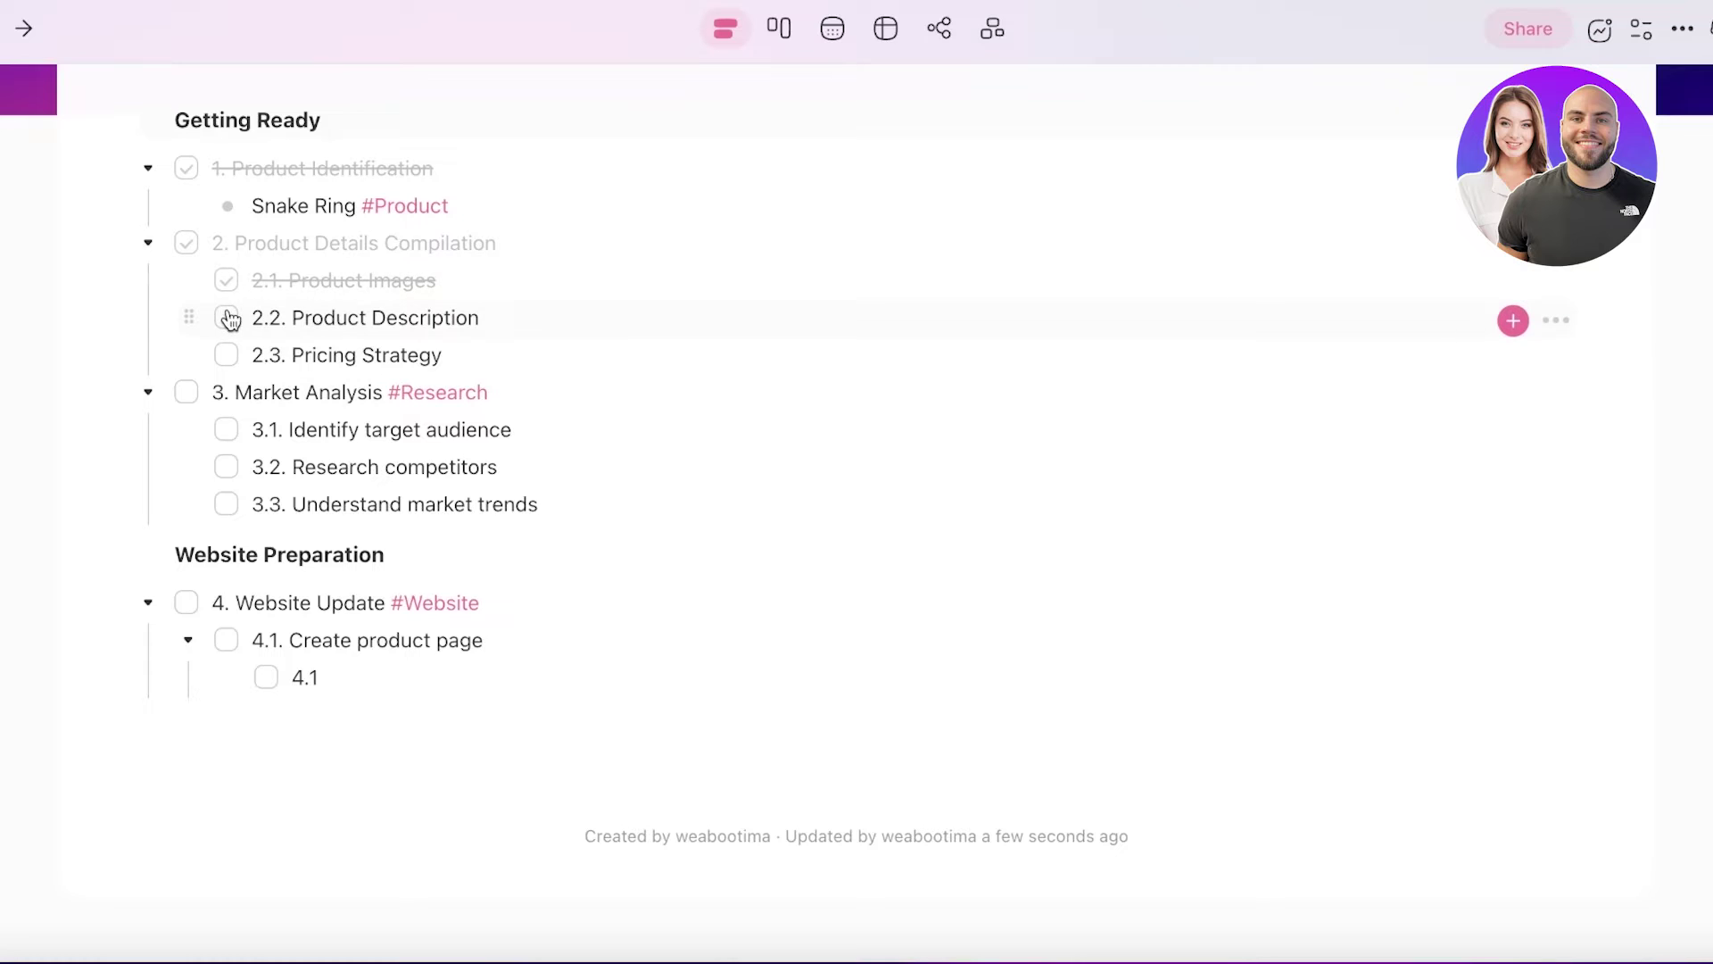
click(228, 318)
click(227, 355)
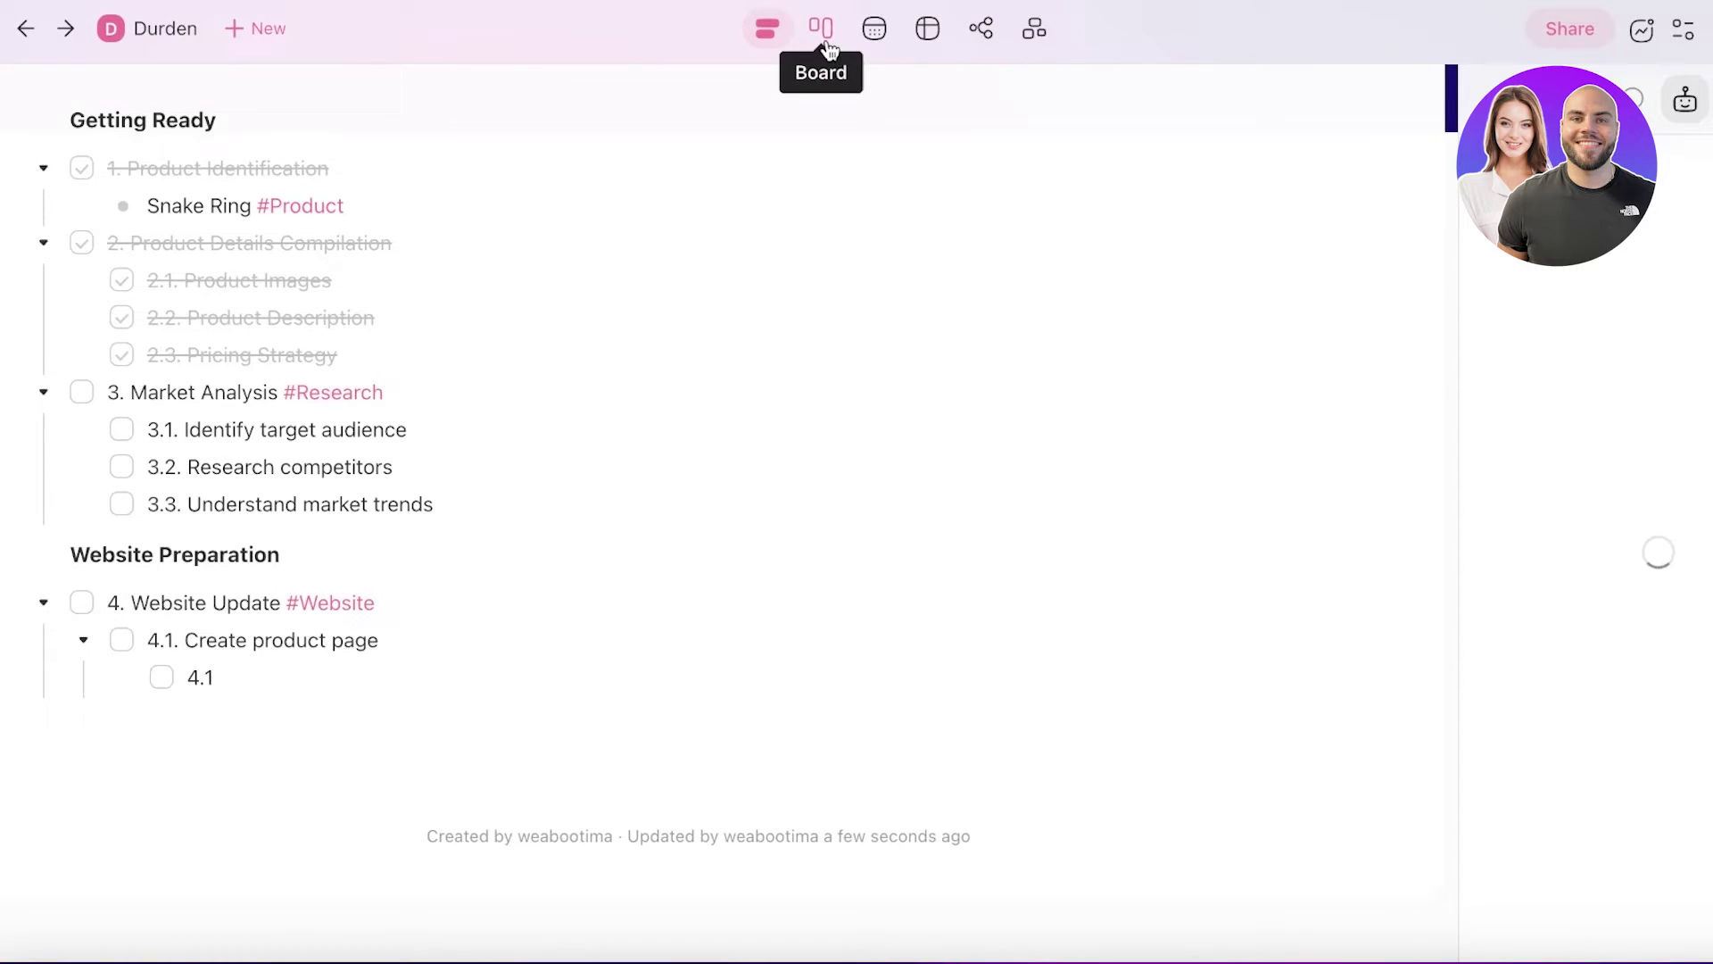
click(822, 29)
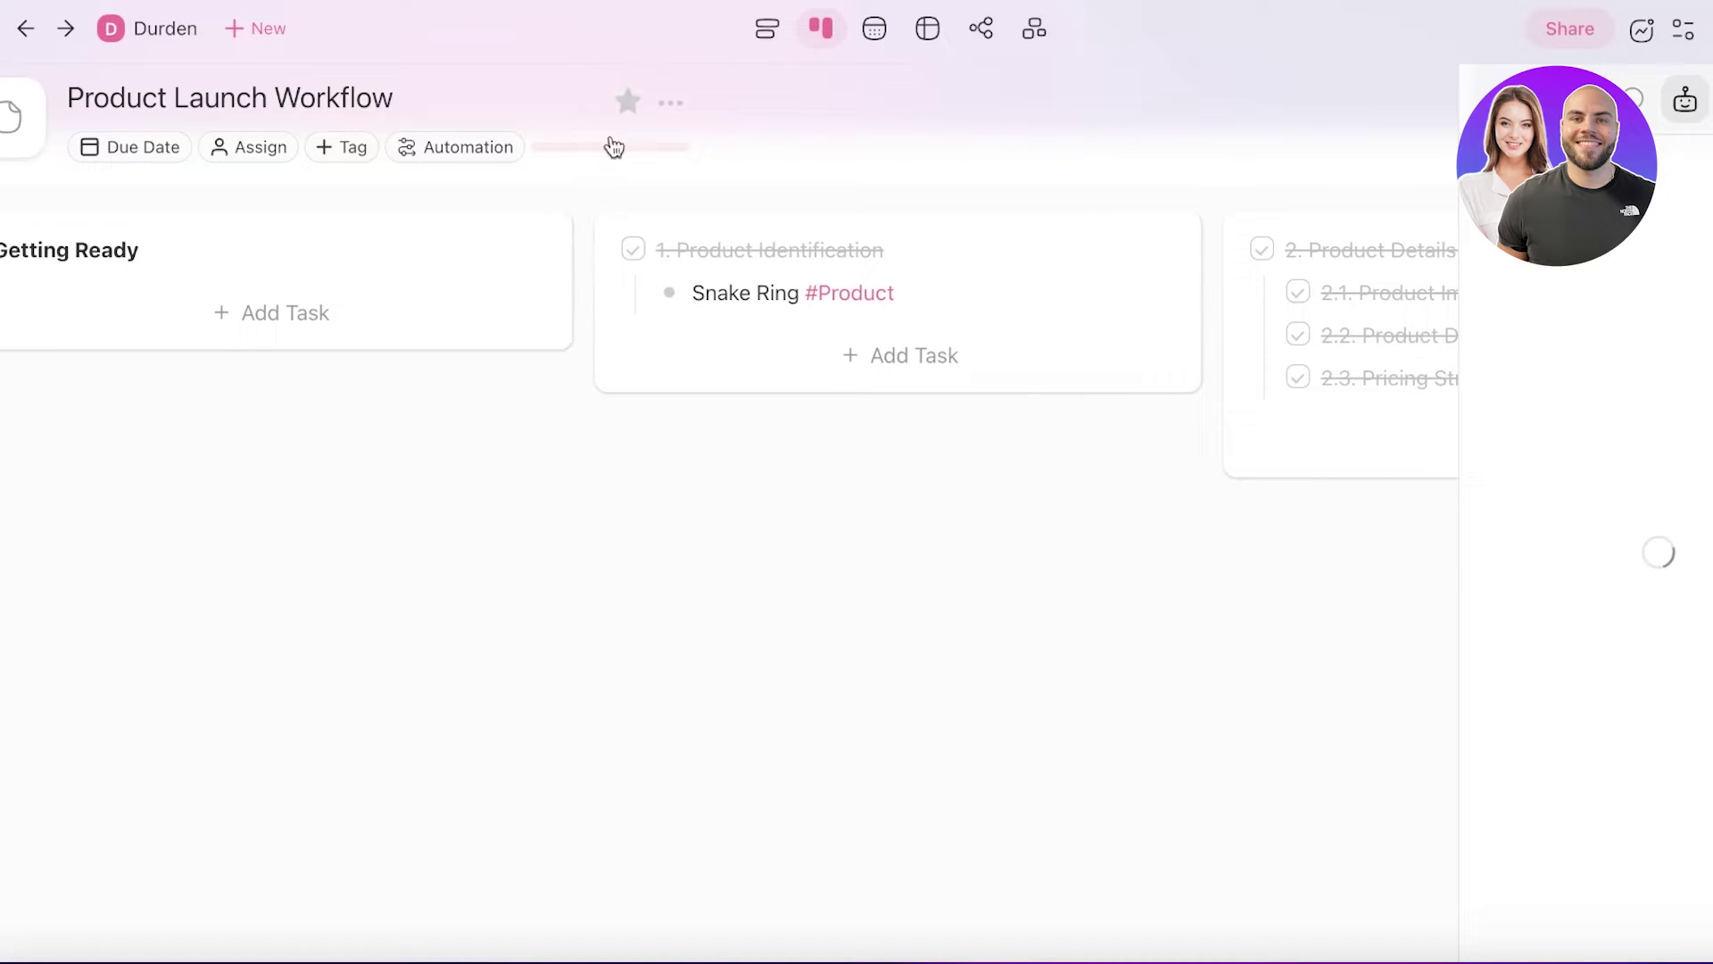
drag(535, 478, 527, 478)
scroll(528, 478, right, 15)
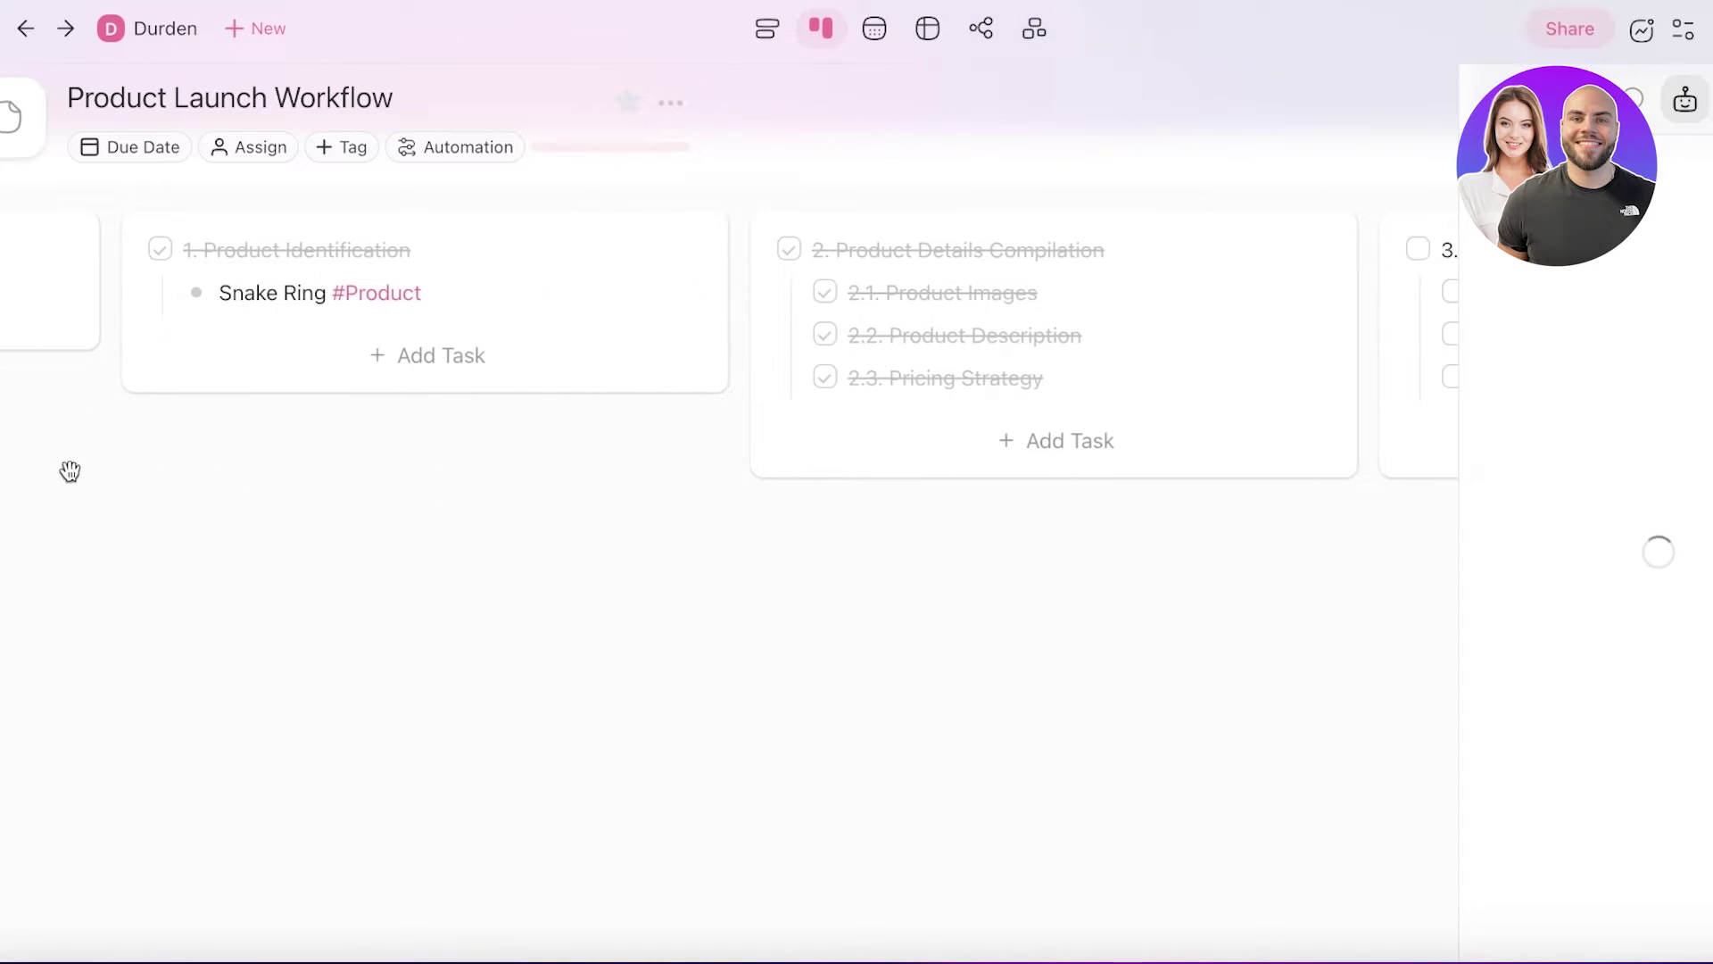
scroll(1221, 556, right, 15)
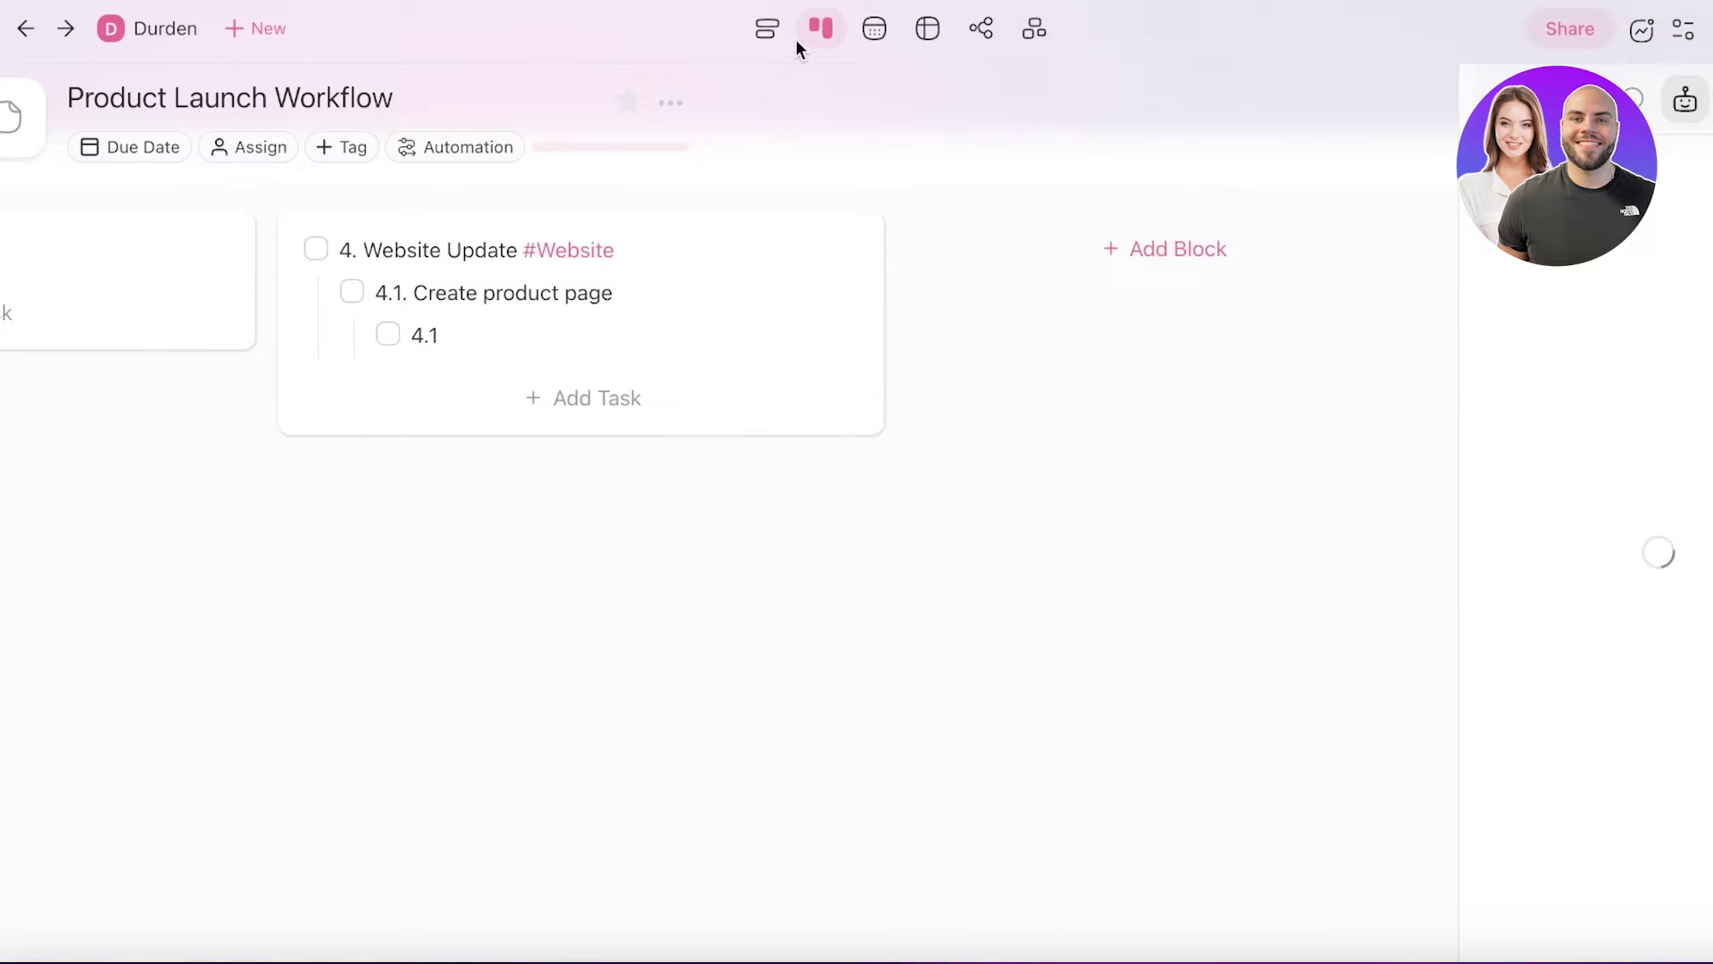
click(769, 32)
scroll(478, 497, down, 3)
scroll(481, 499, up, 3)
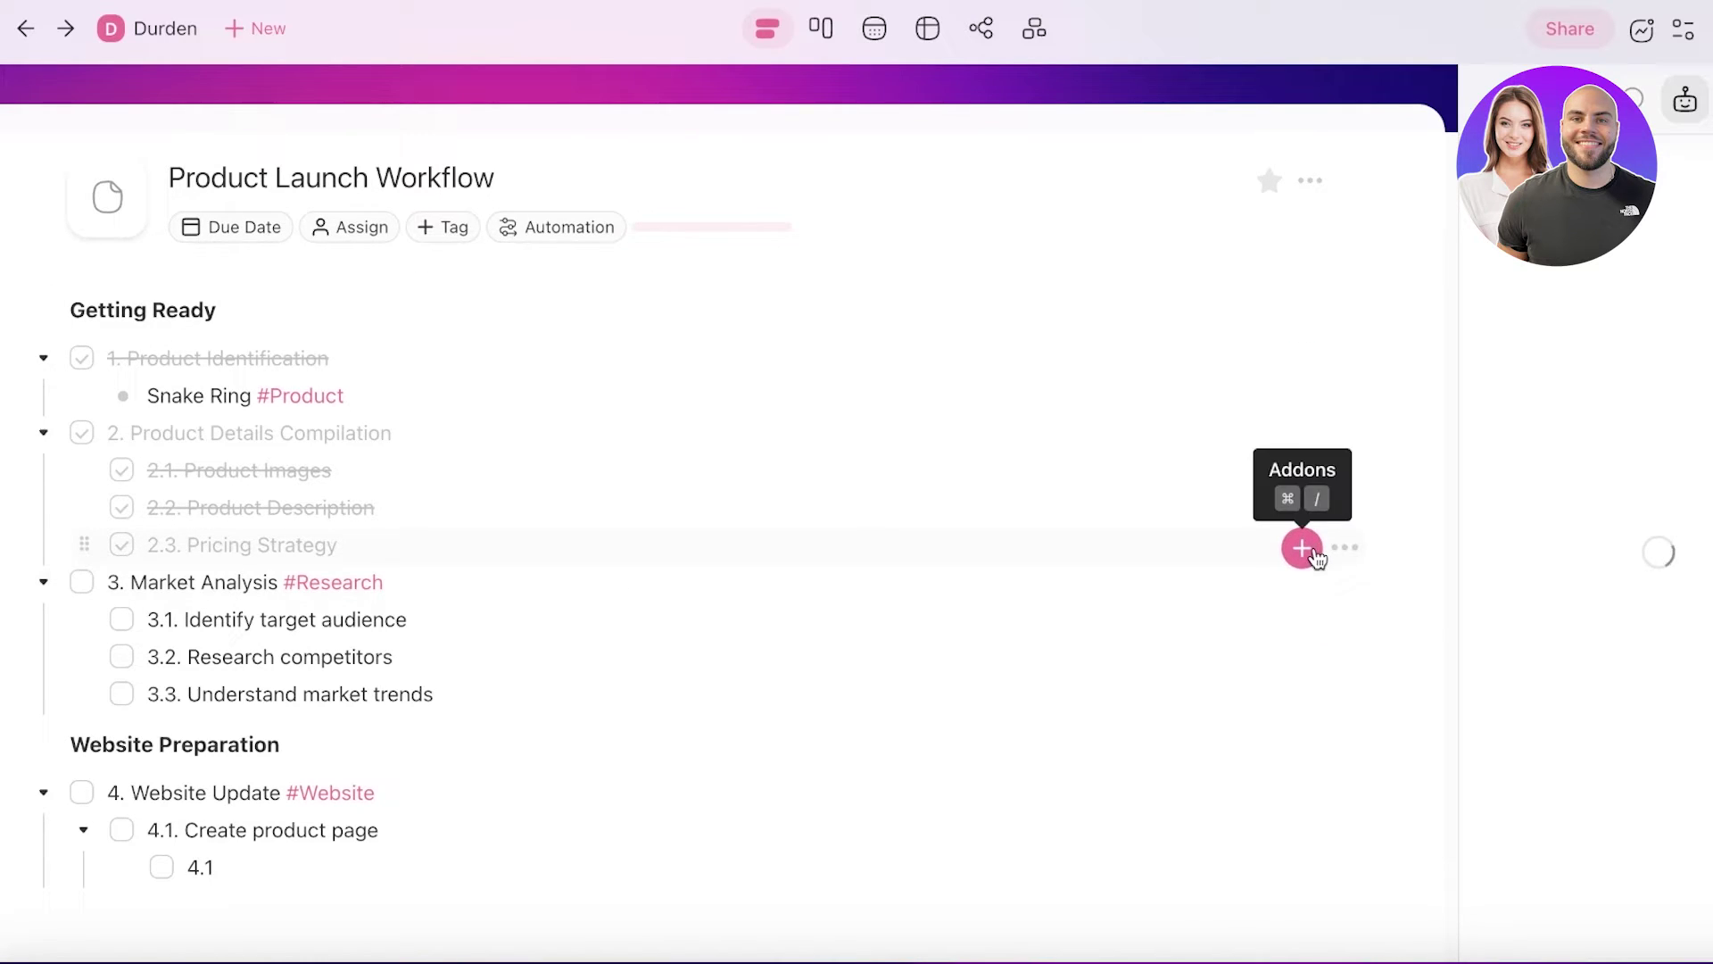
Look at the add-on options for the Pricing Strategy and Identify target audience rows
click(1314, 548)
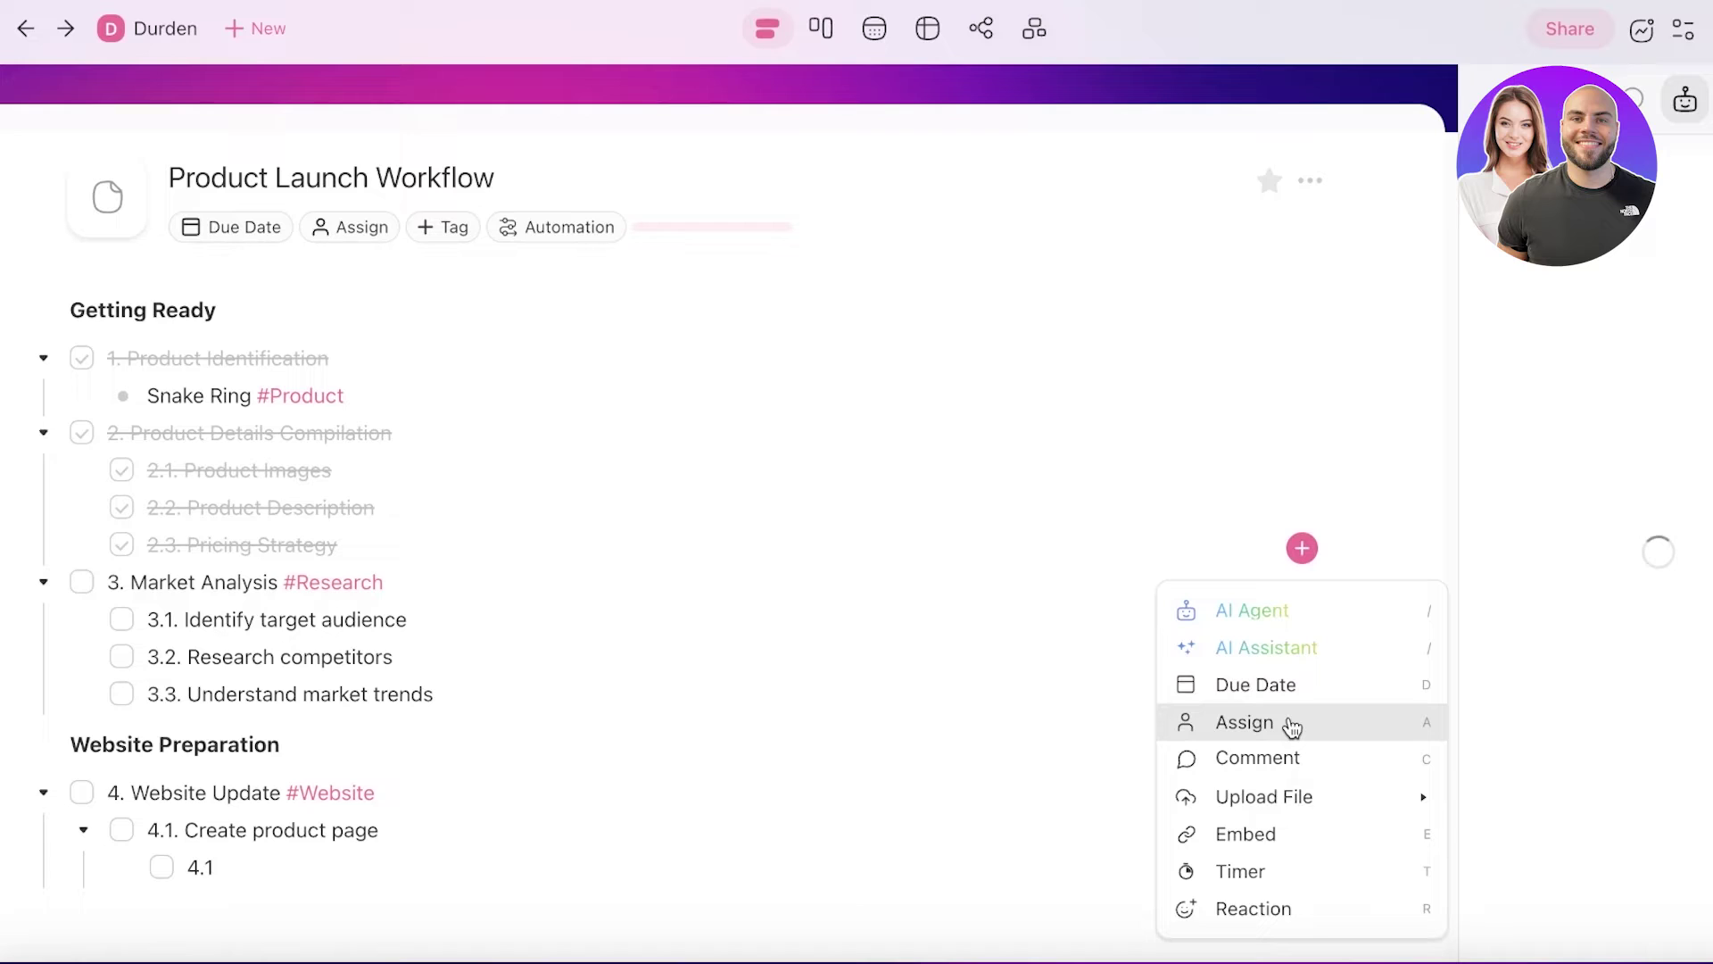
click(773, 668)
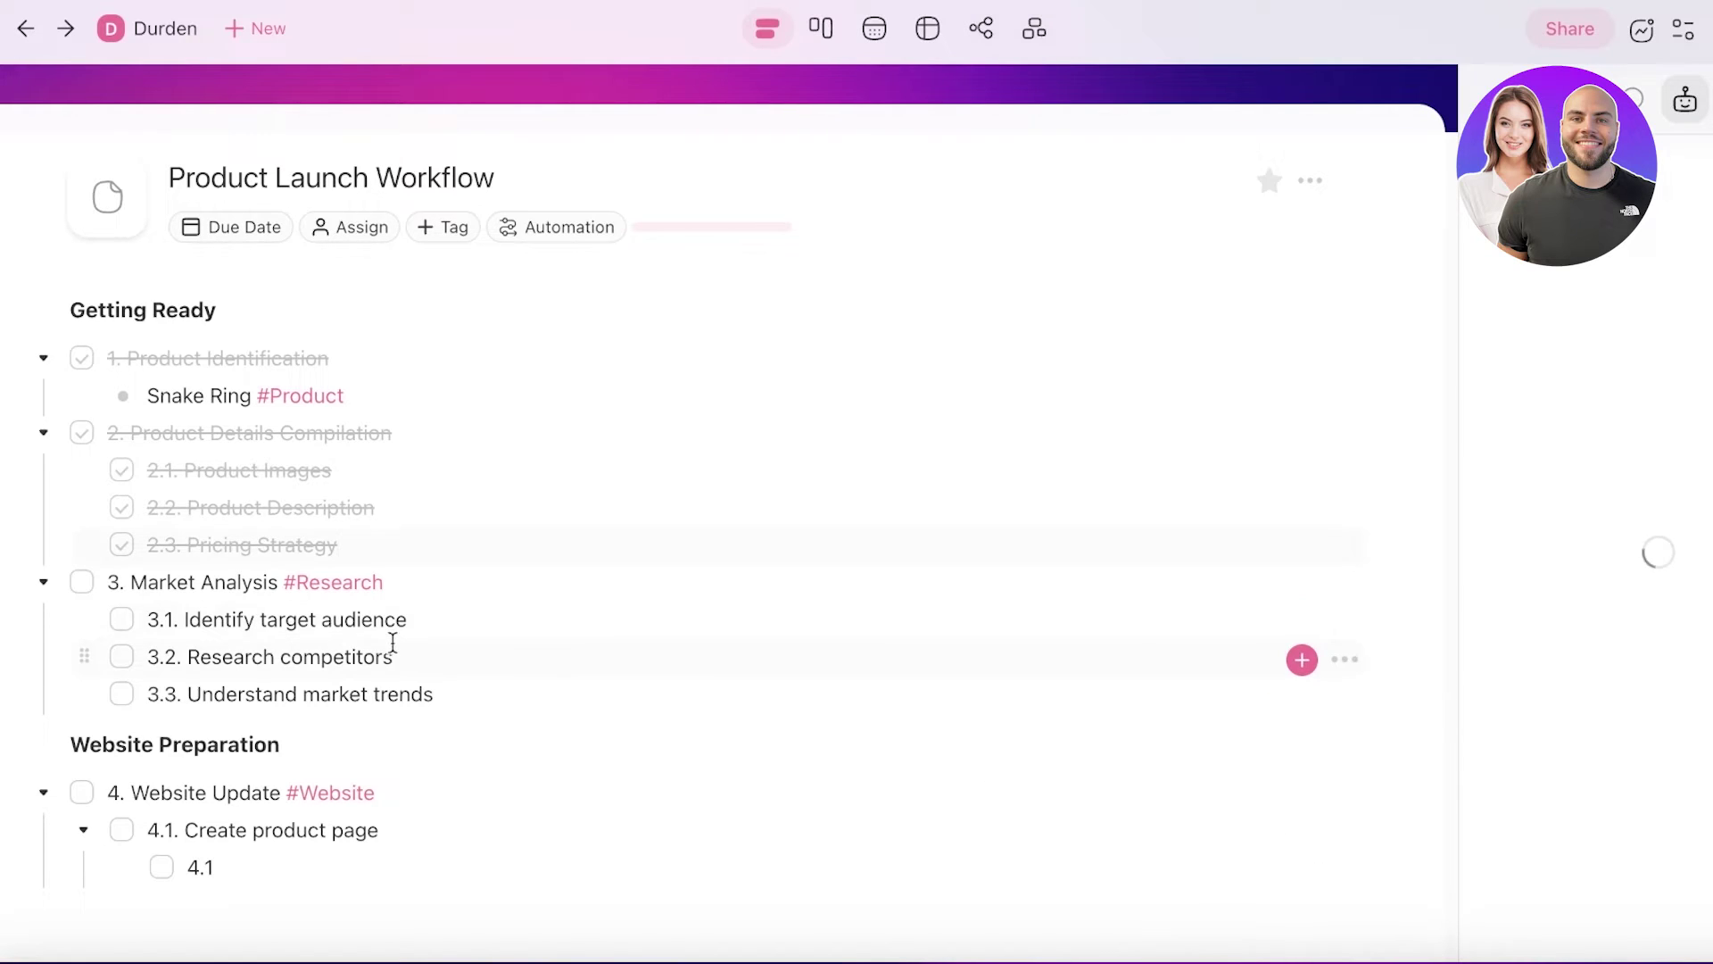
click(1300, 621)
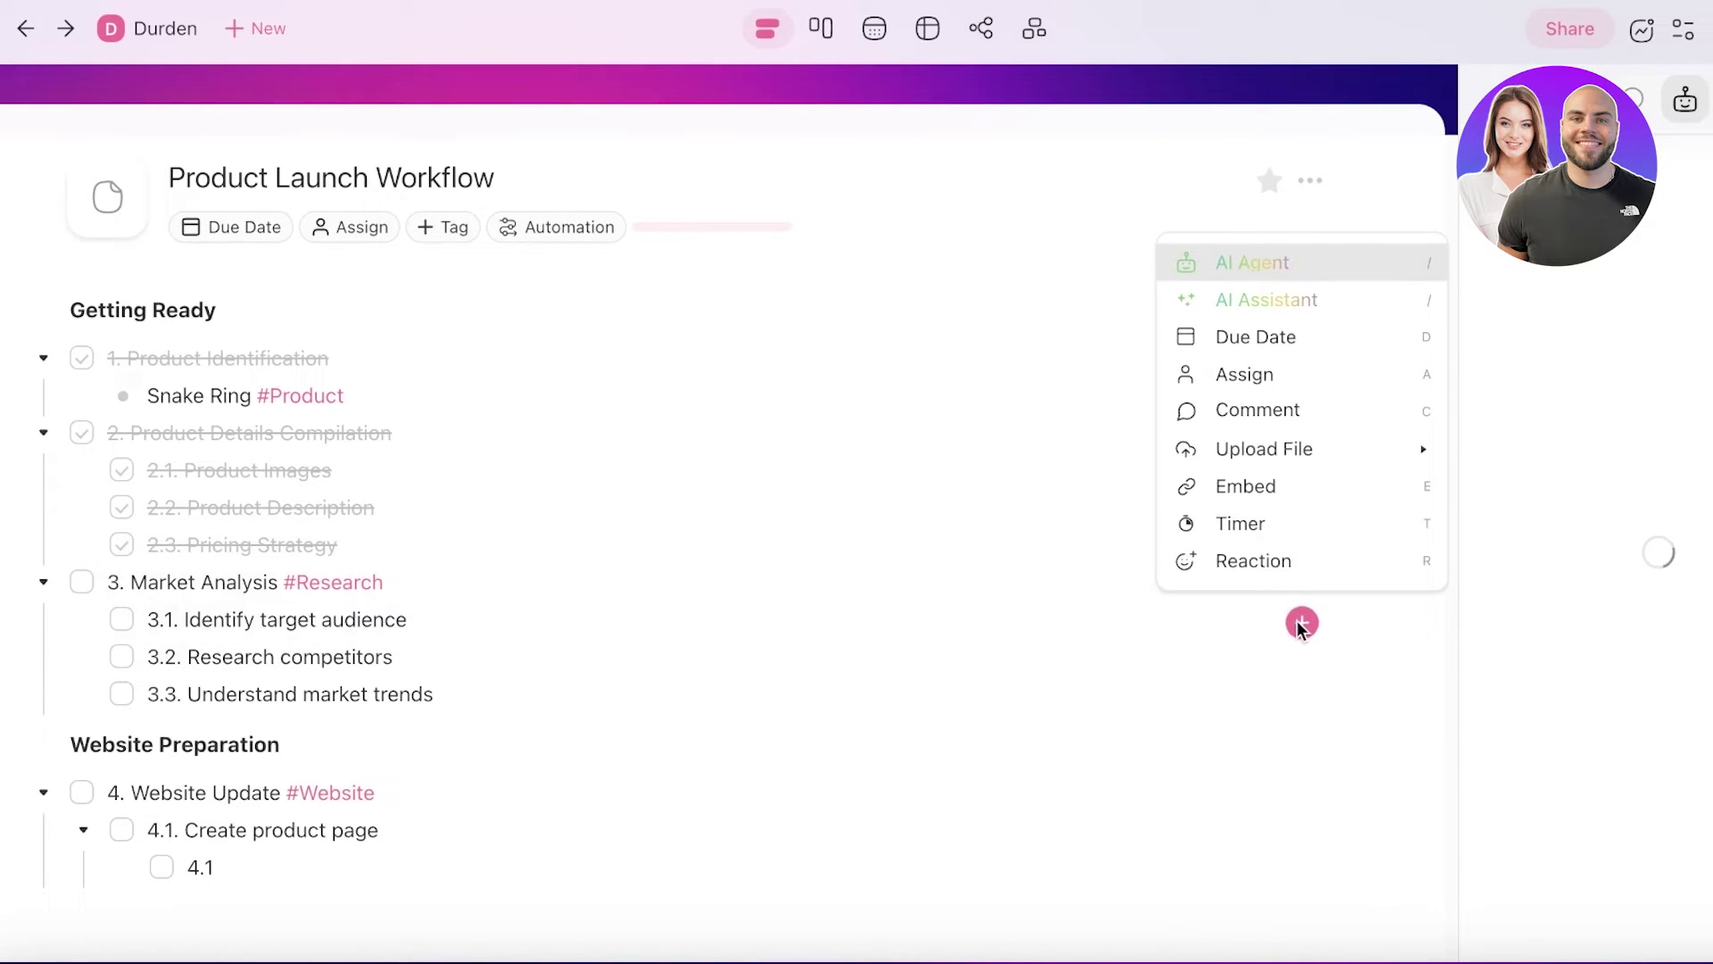
Insert an empty subtask below Identify target audience, dismissing the AI prompt unused
click(314, 636)
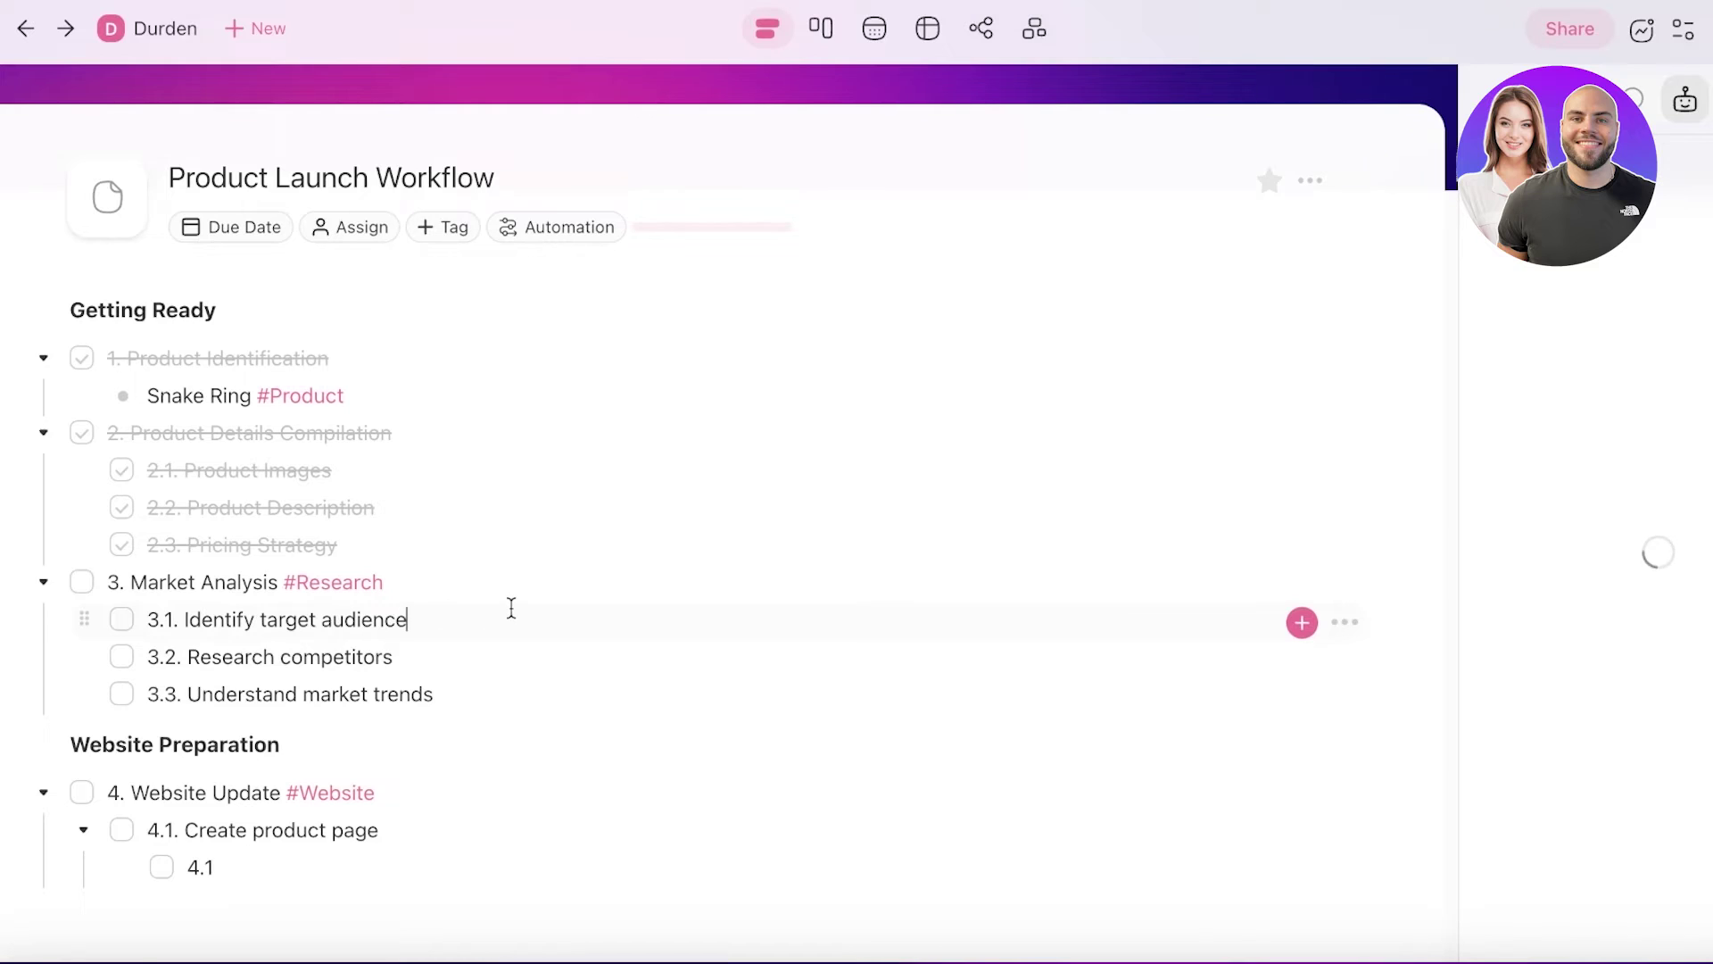
key(Return)
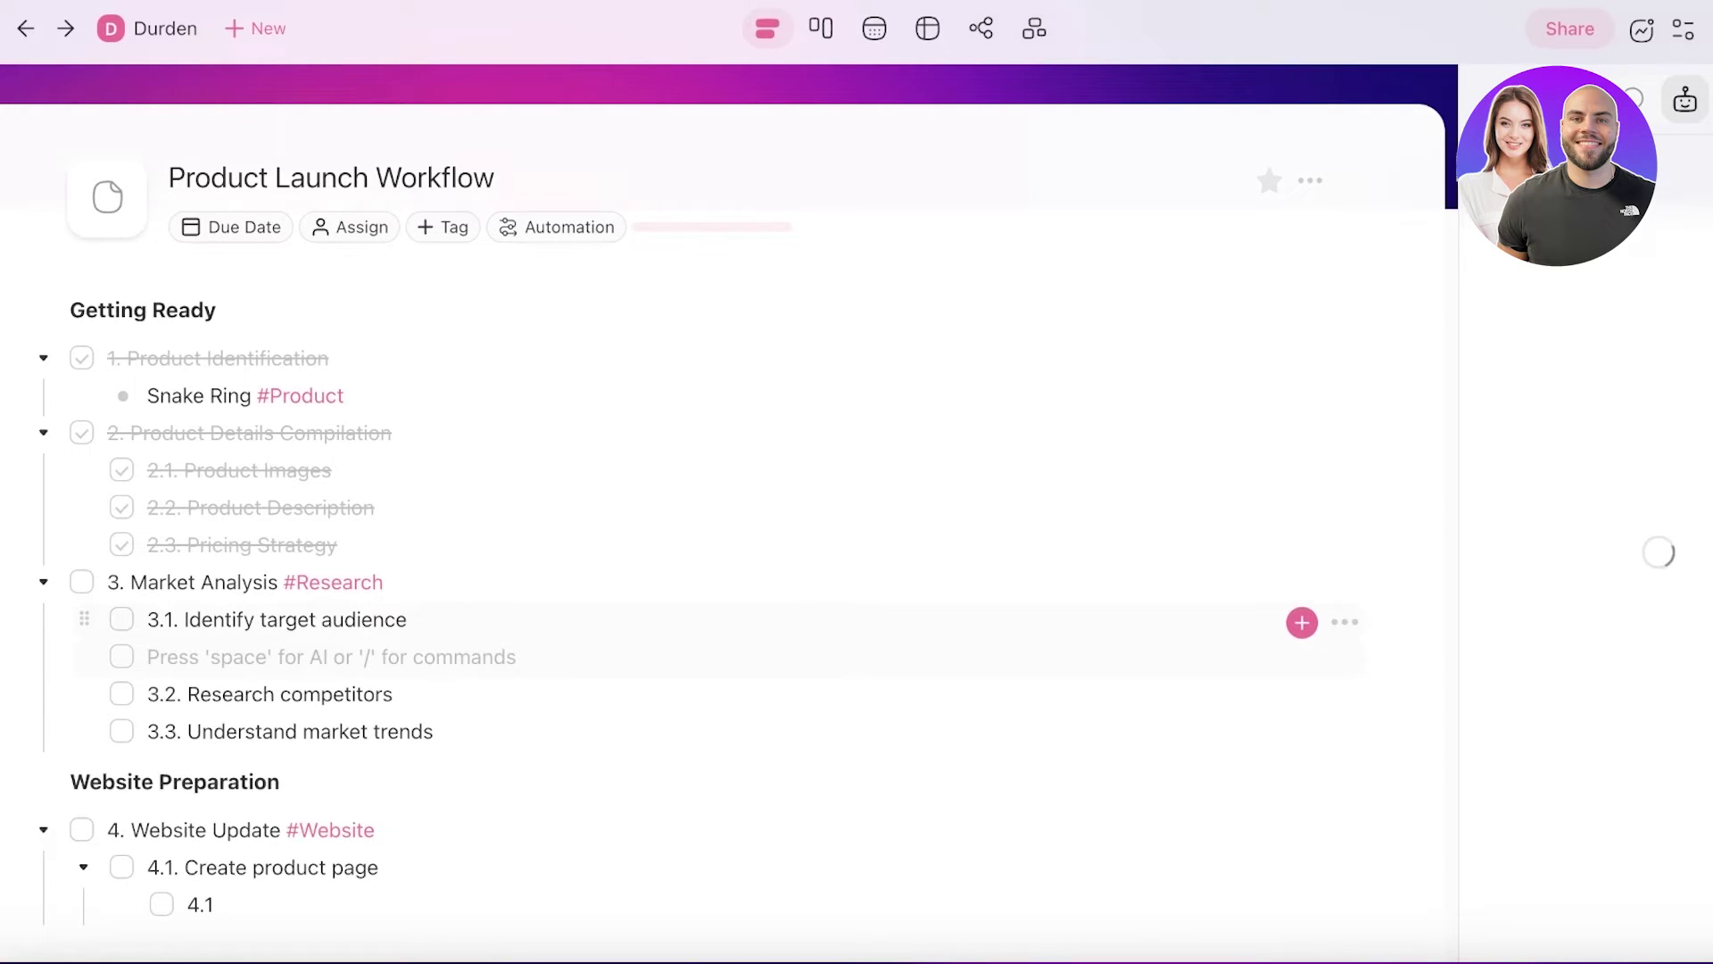
text(/)
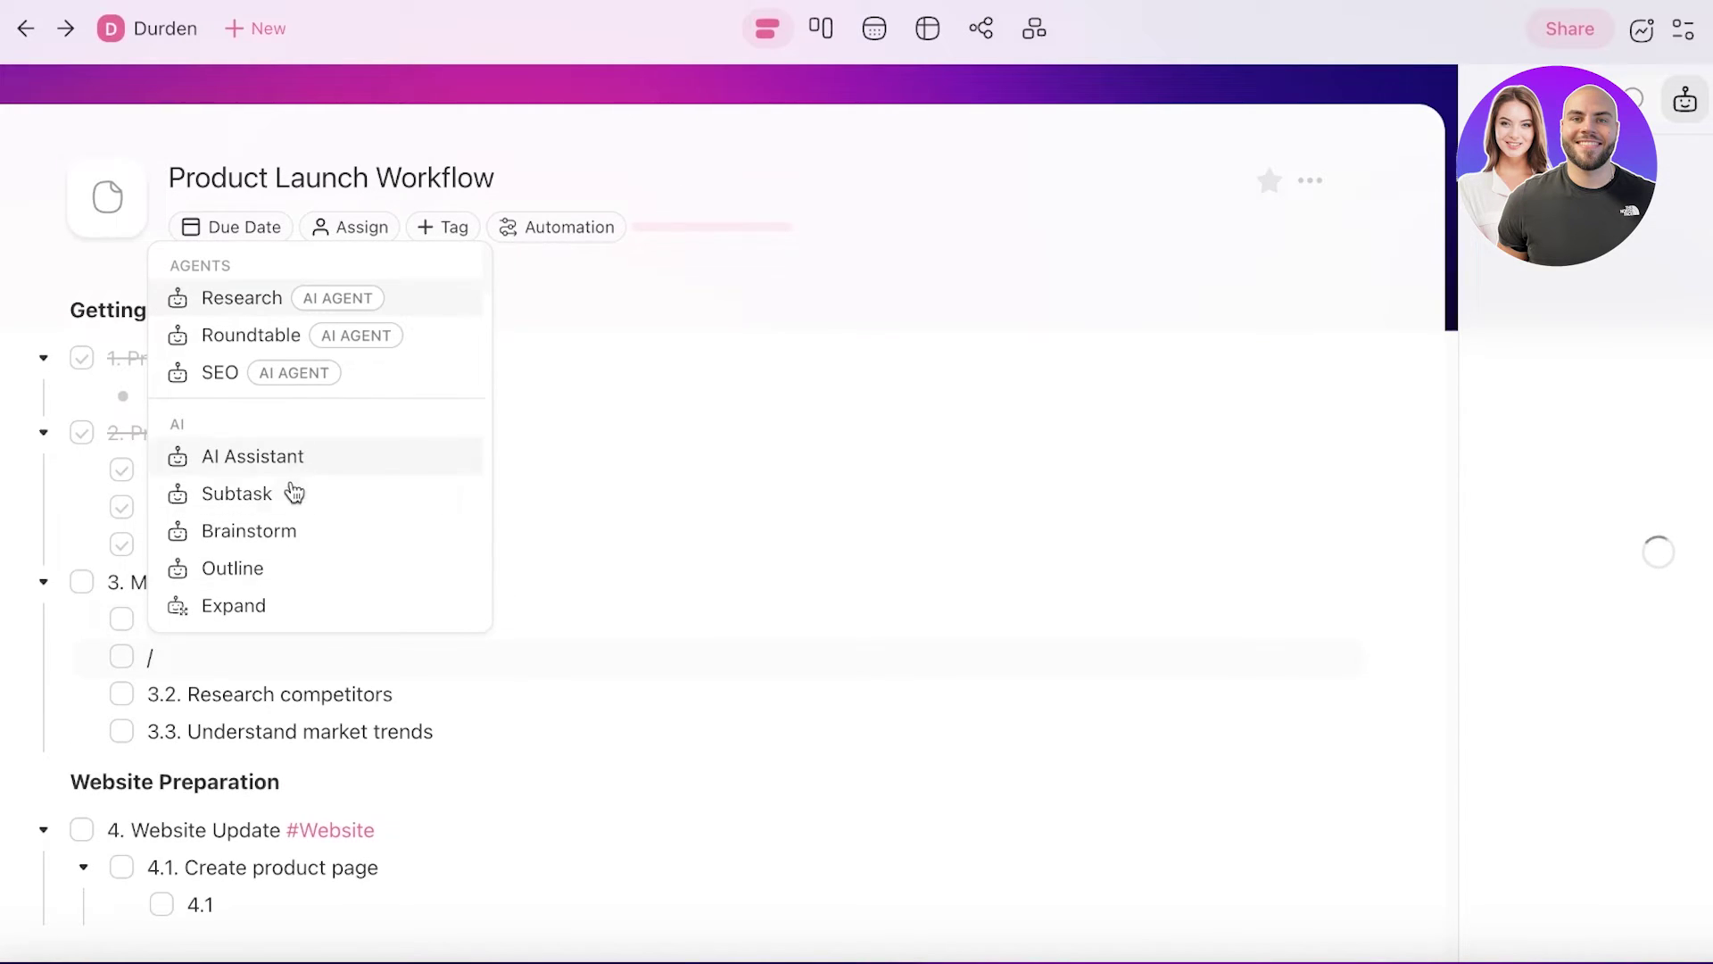
click(267, 372)
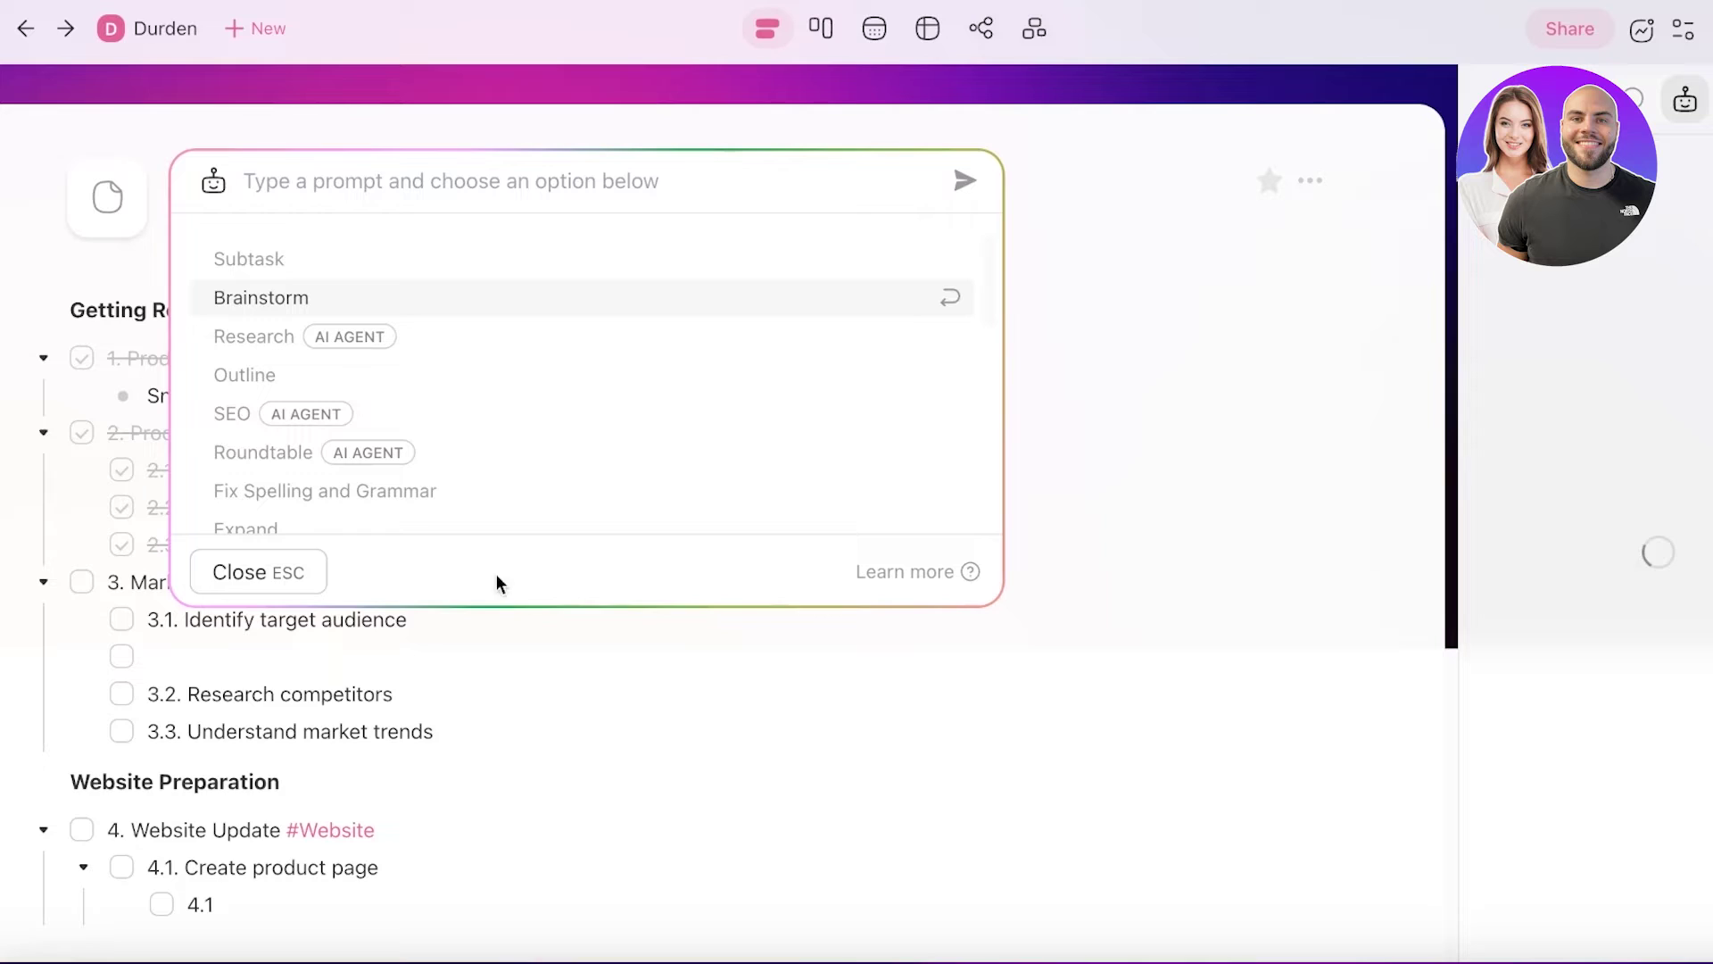
click(523, 665)
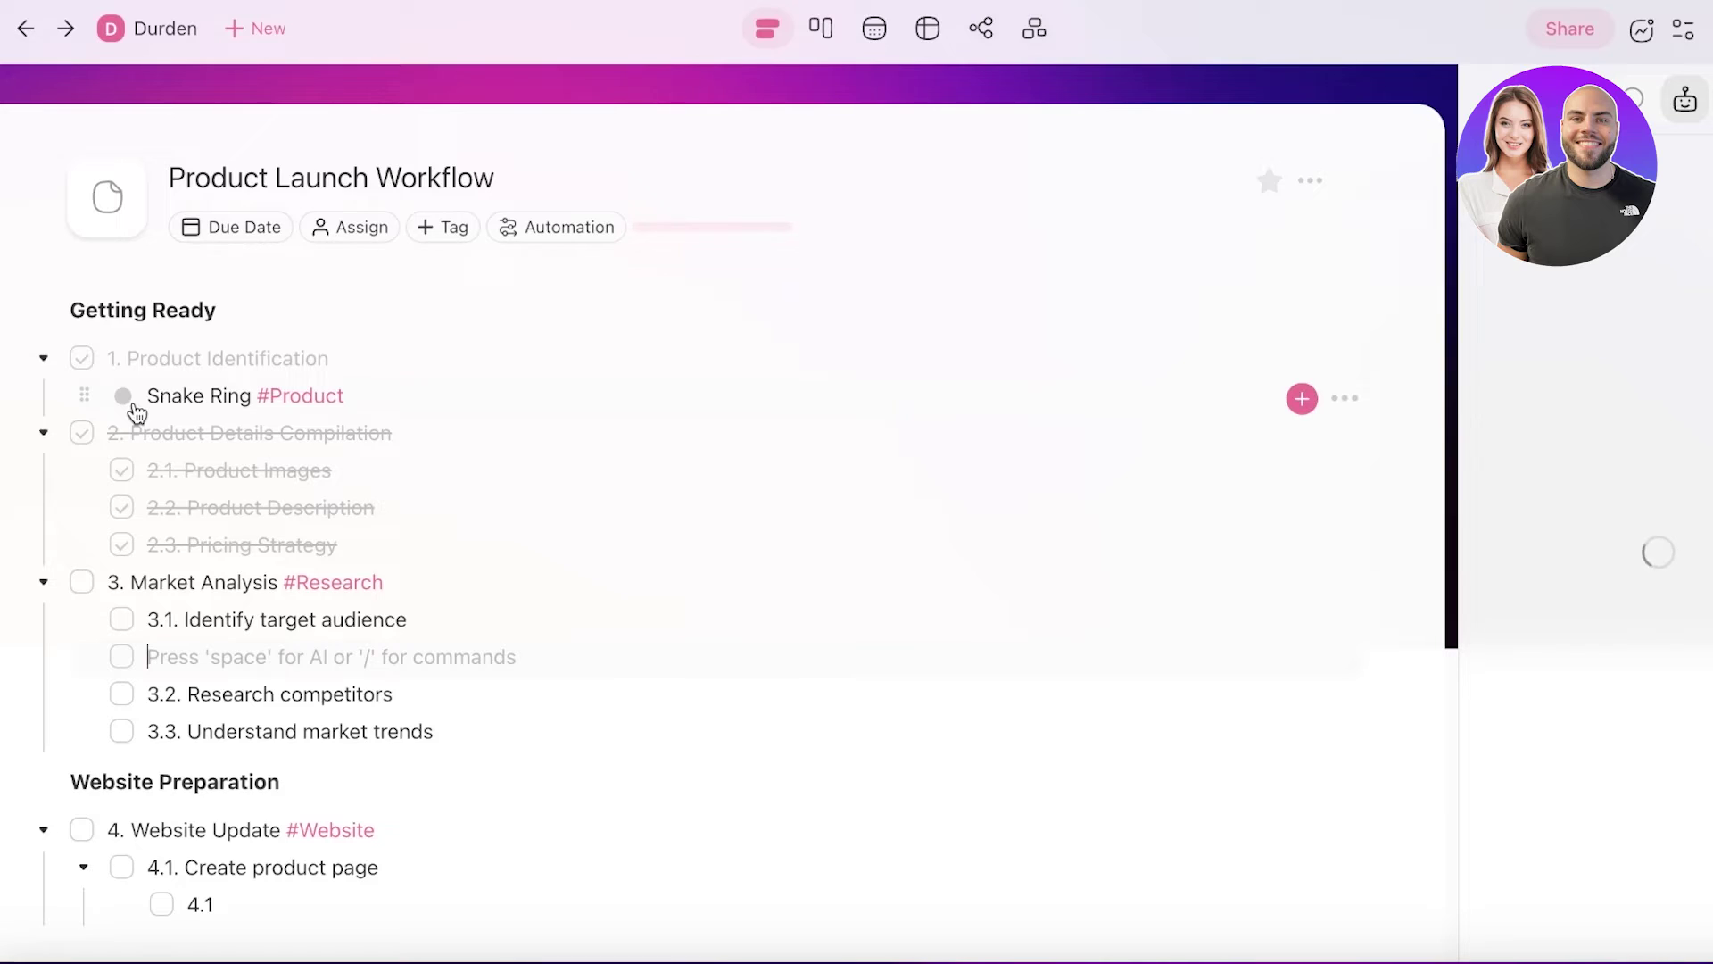
Leave the project through the sidebar and confirm going to the Durden workspace Home page
click(28, 30)
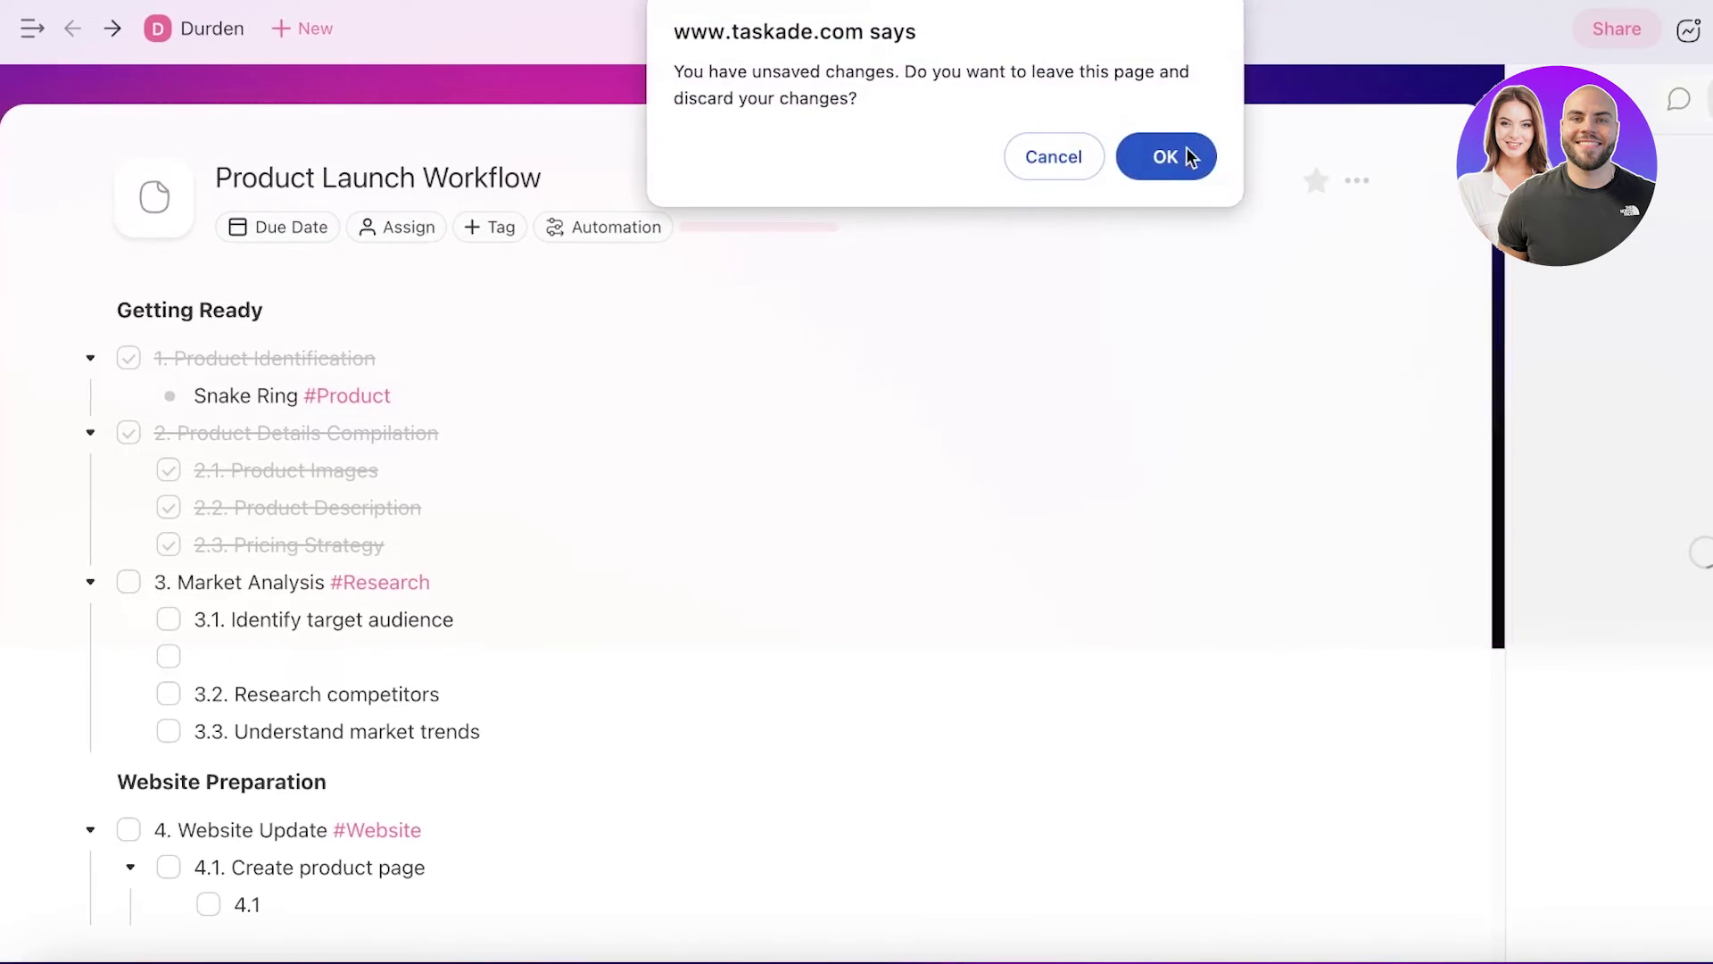
click(1057, 160)
click(32, 30)
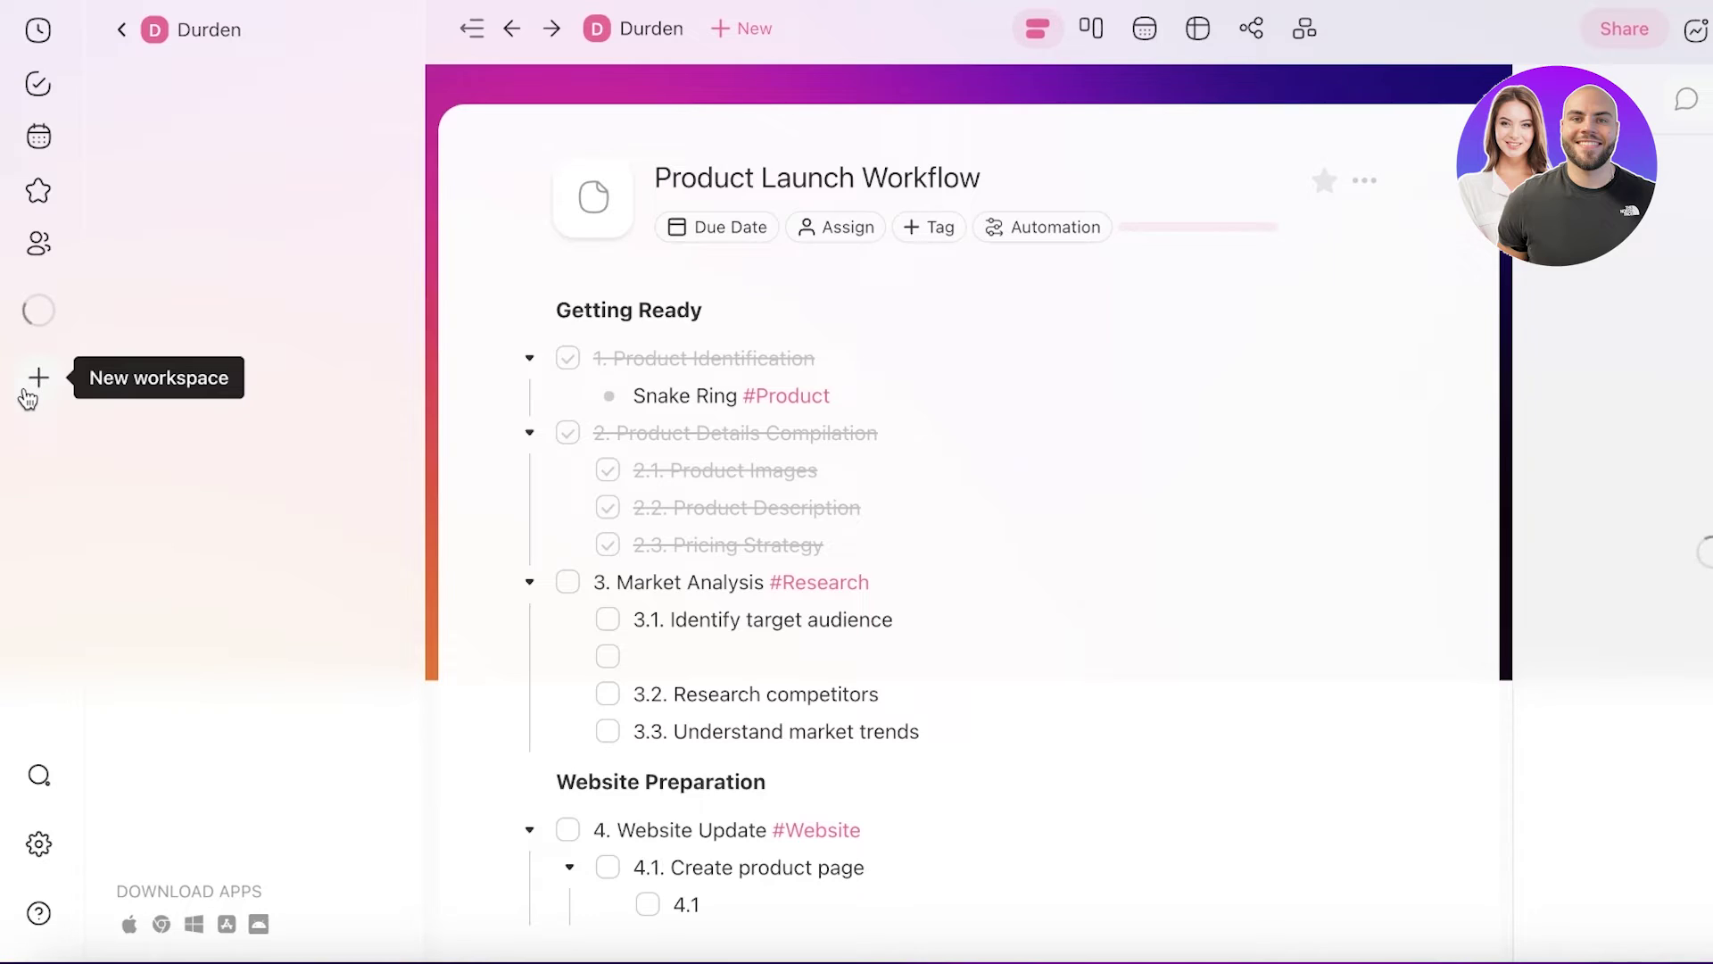
click(591, 34)
click(1010, 155)
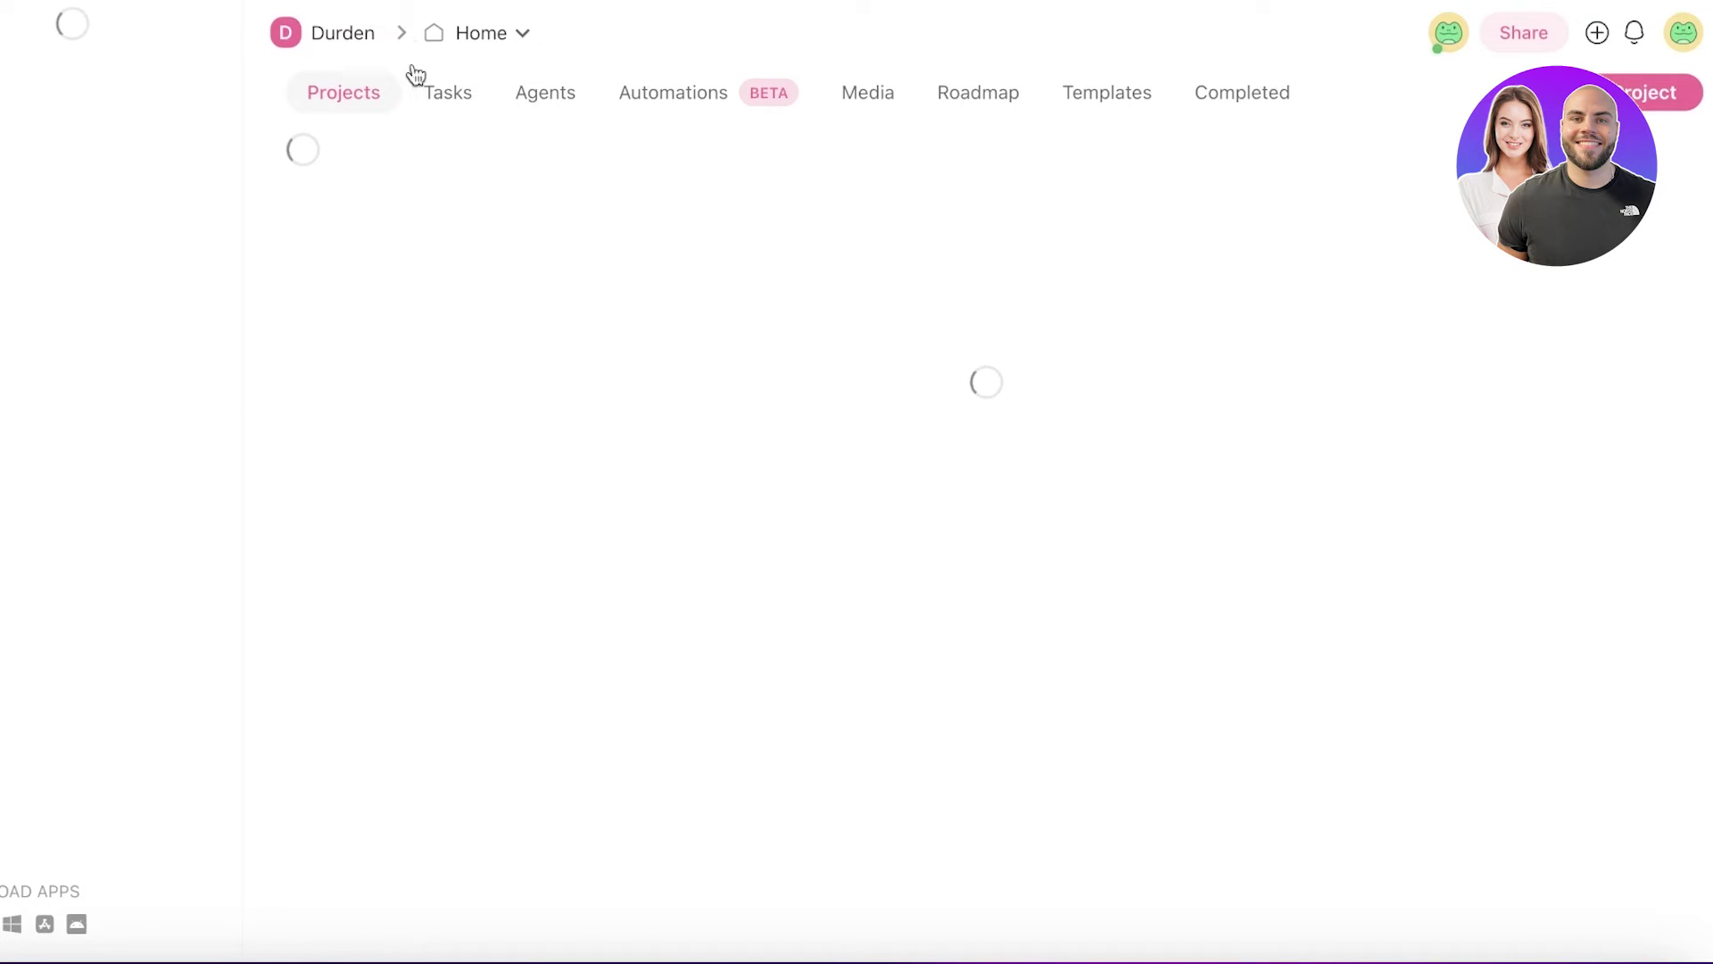
Browse the Home page's Tasks, Projects and Templates tabs, ending on Templates with the New project dropdown showing
click(431, 95)
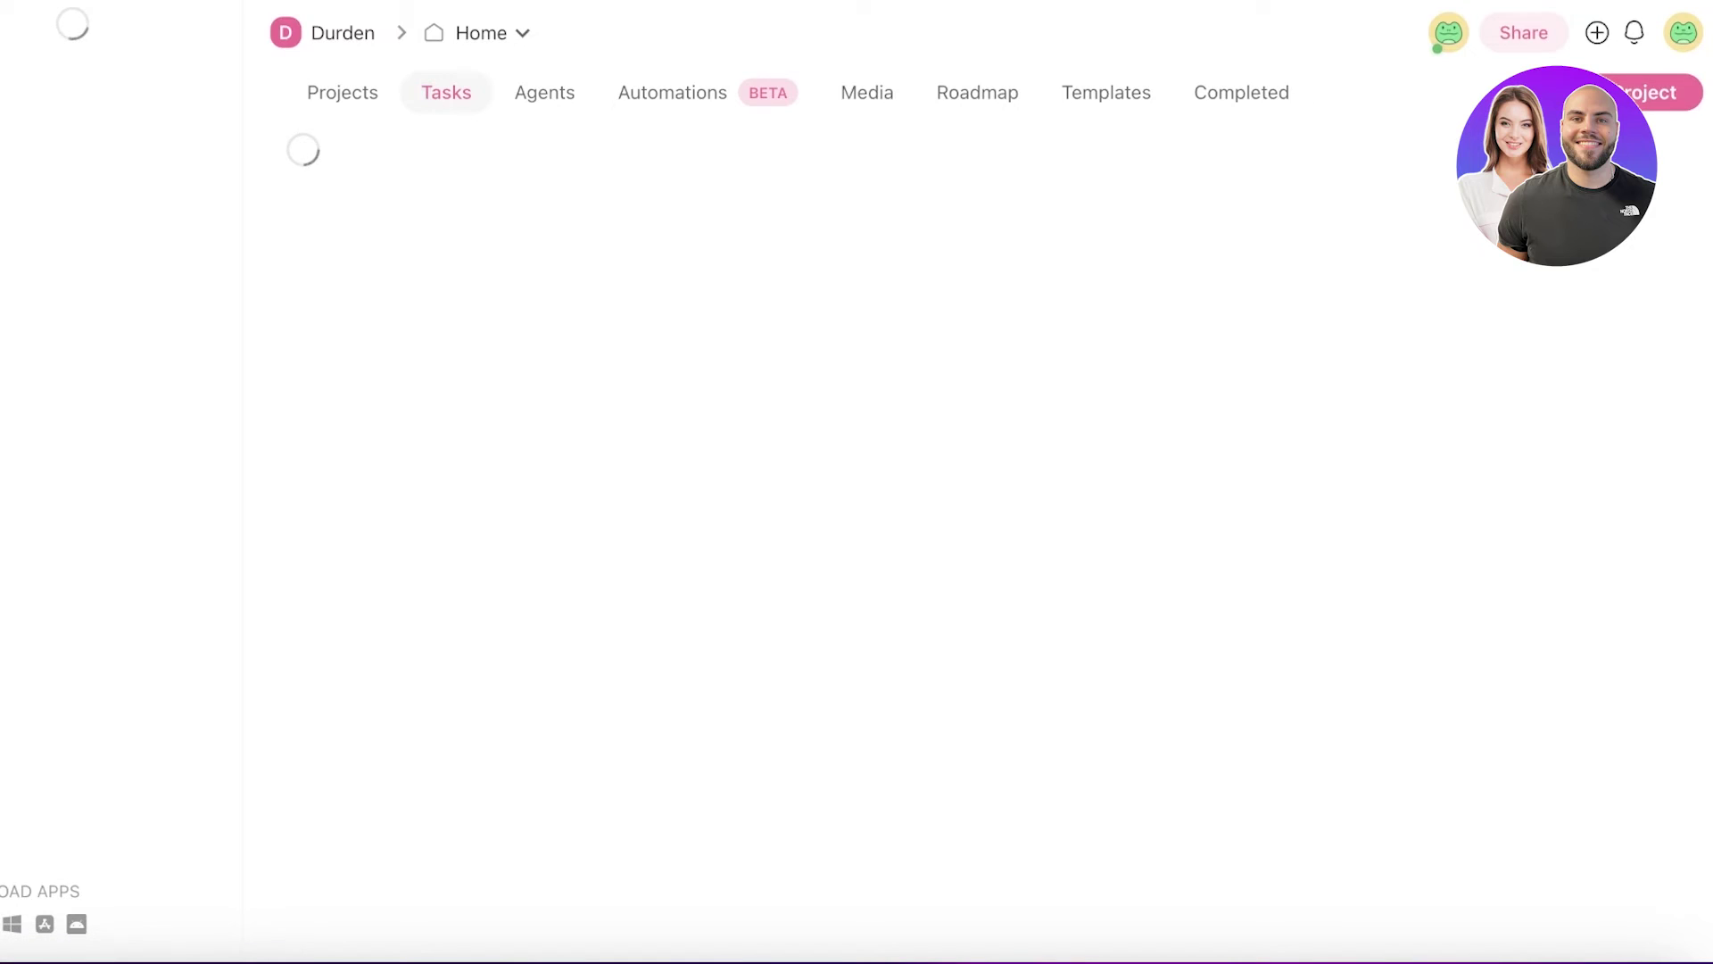
click(1662, 83)
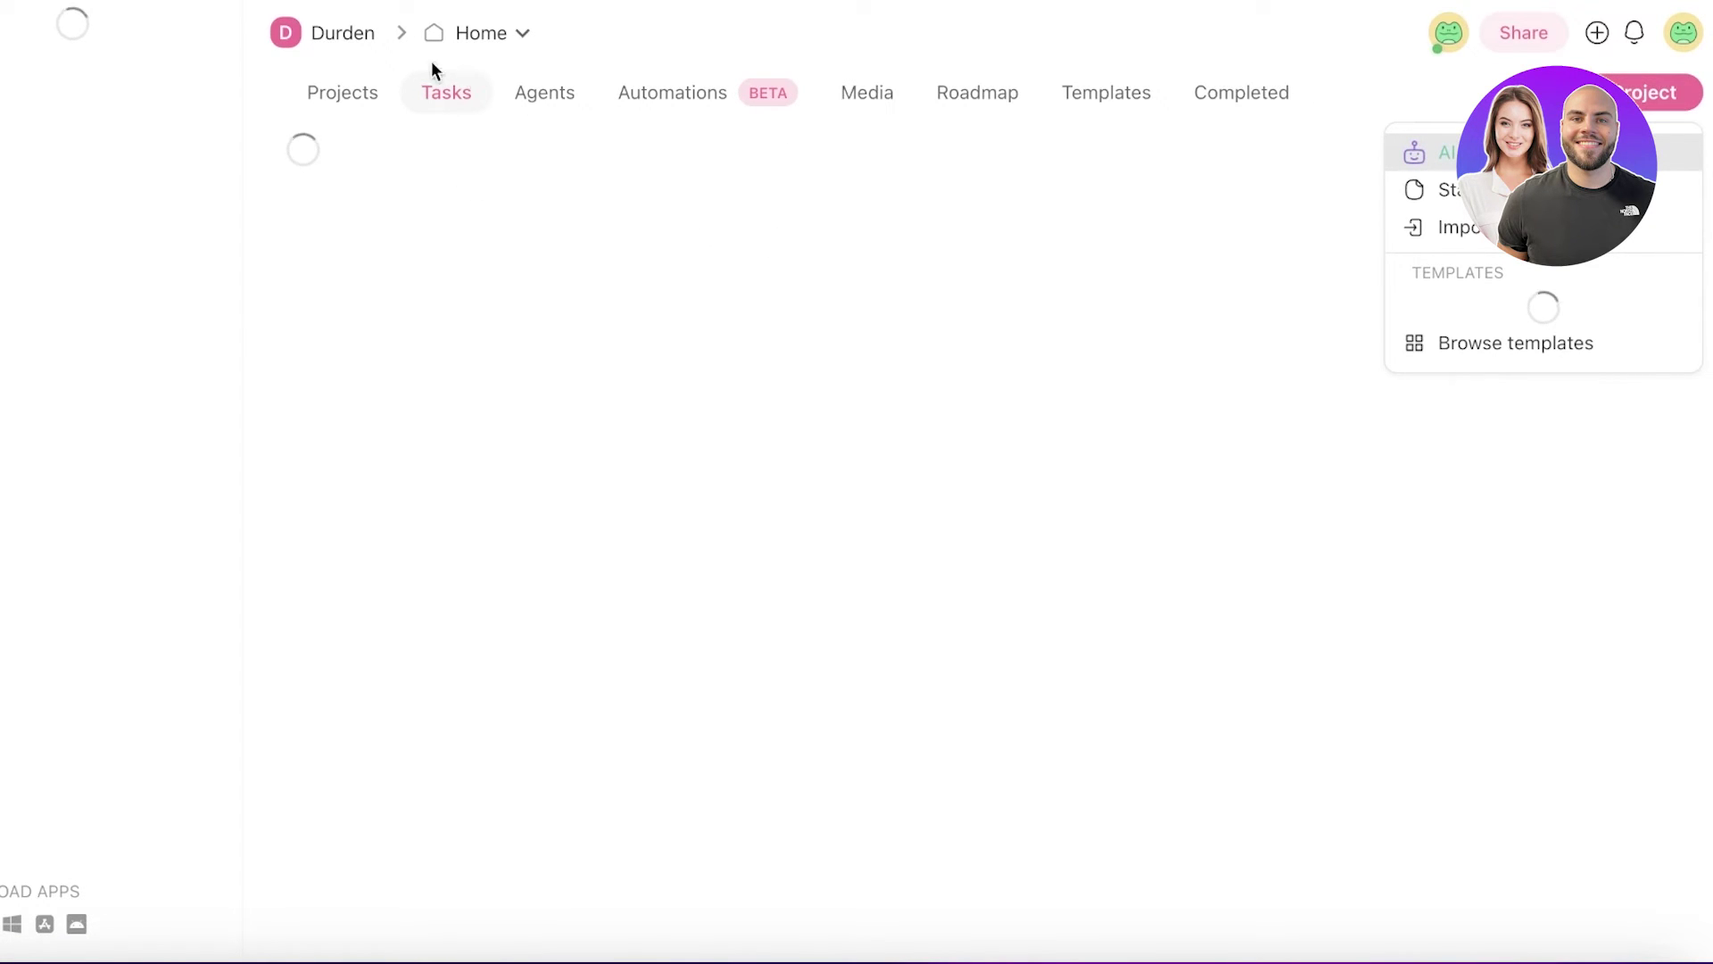
click(346, 89)
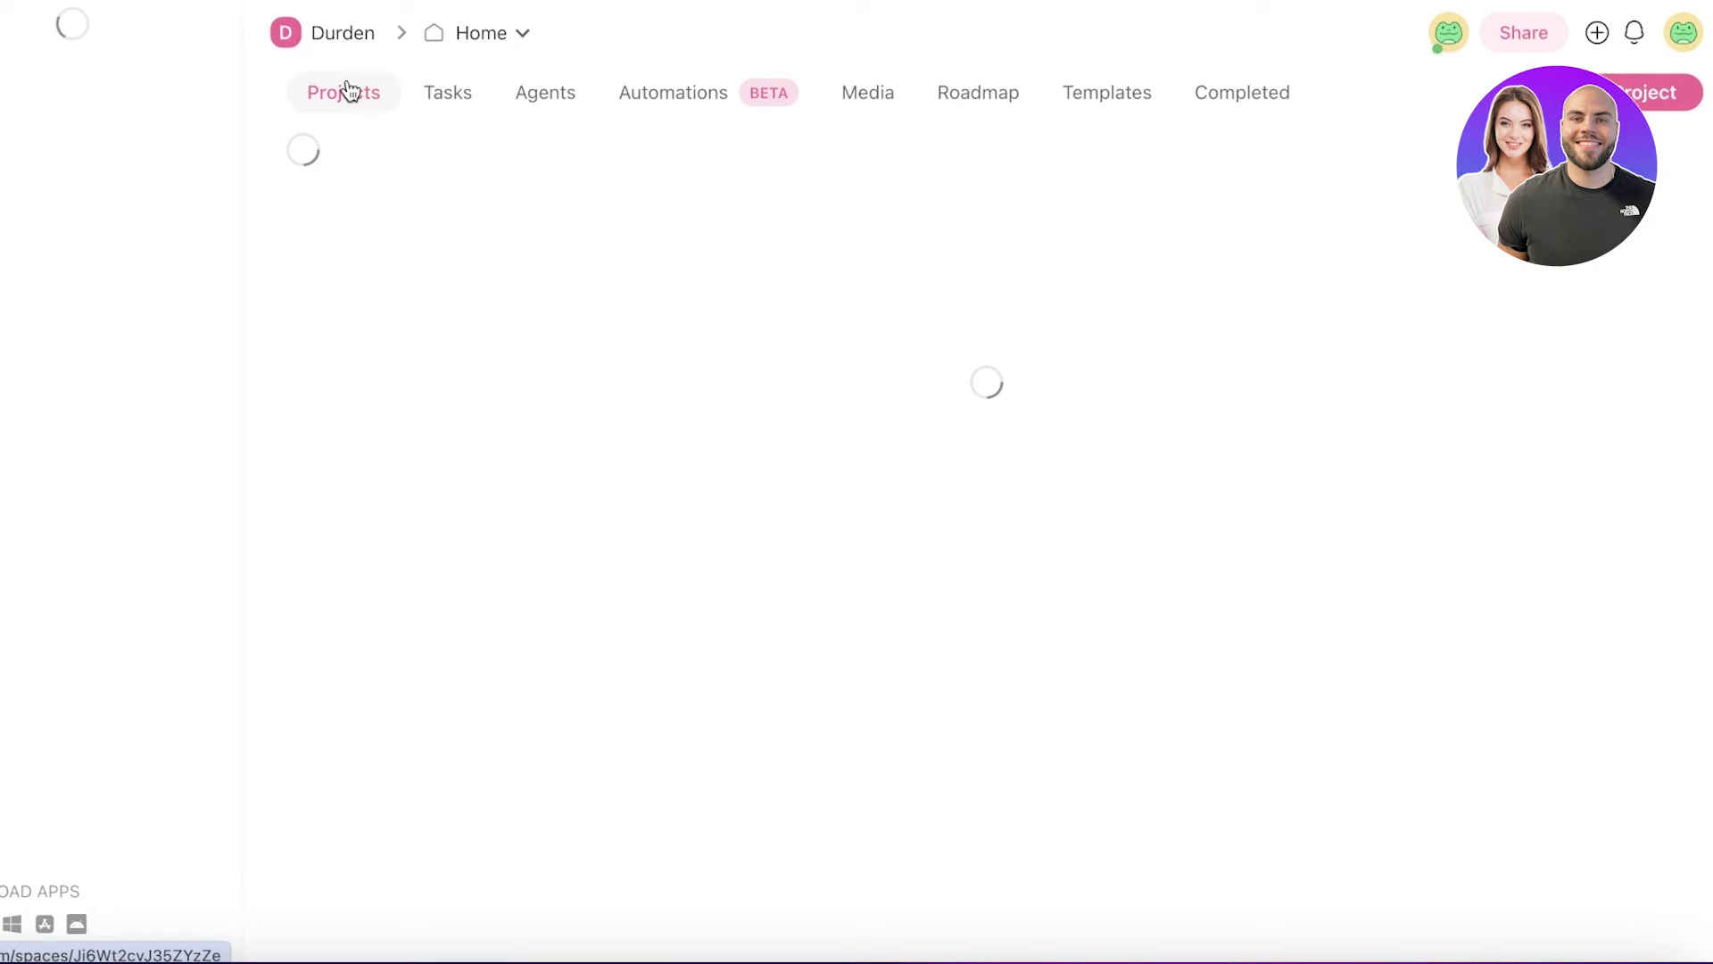
click(1139, 89)
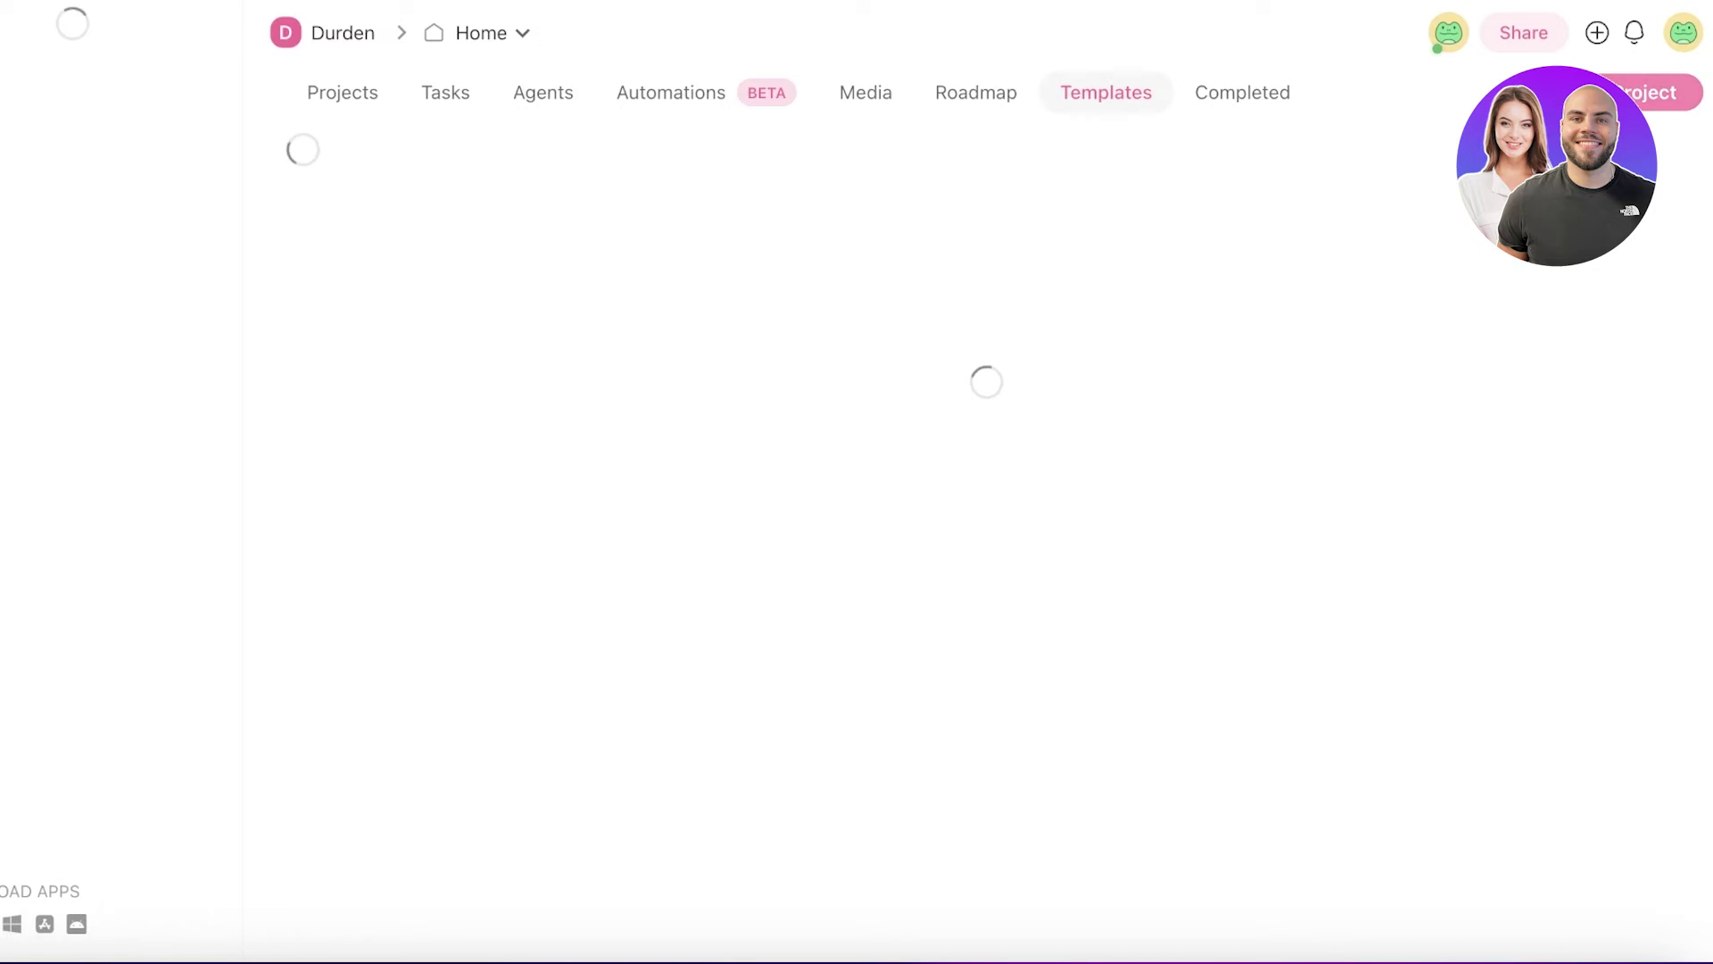
click(1656, 92)
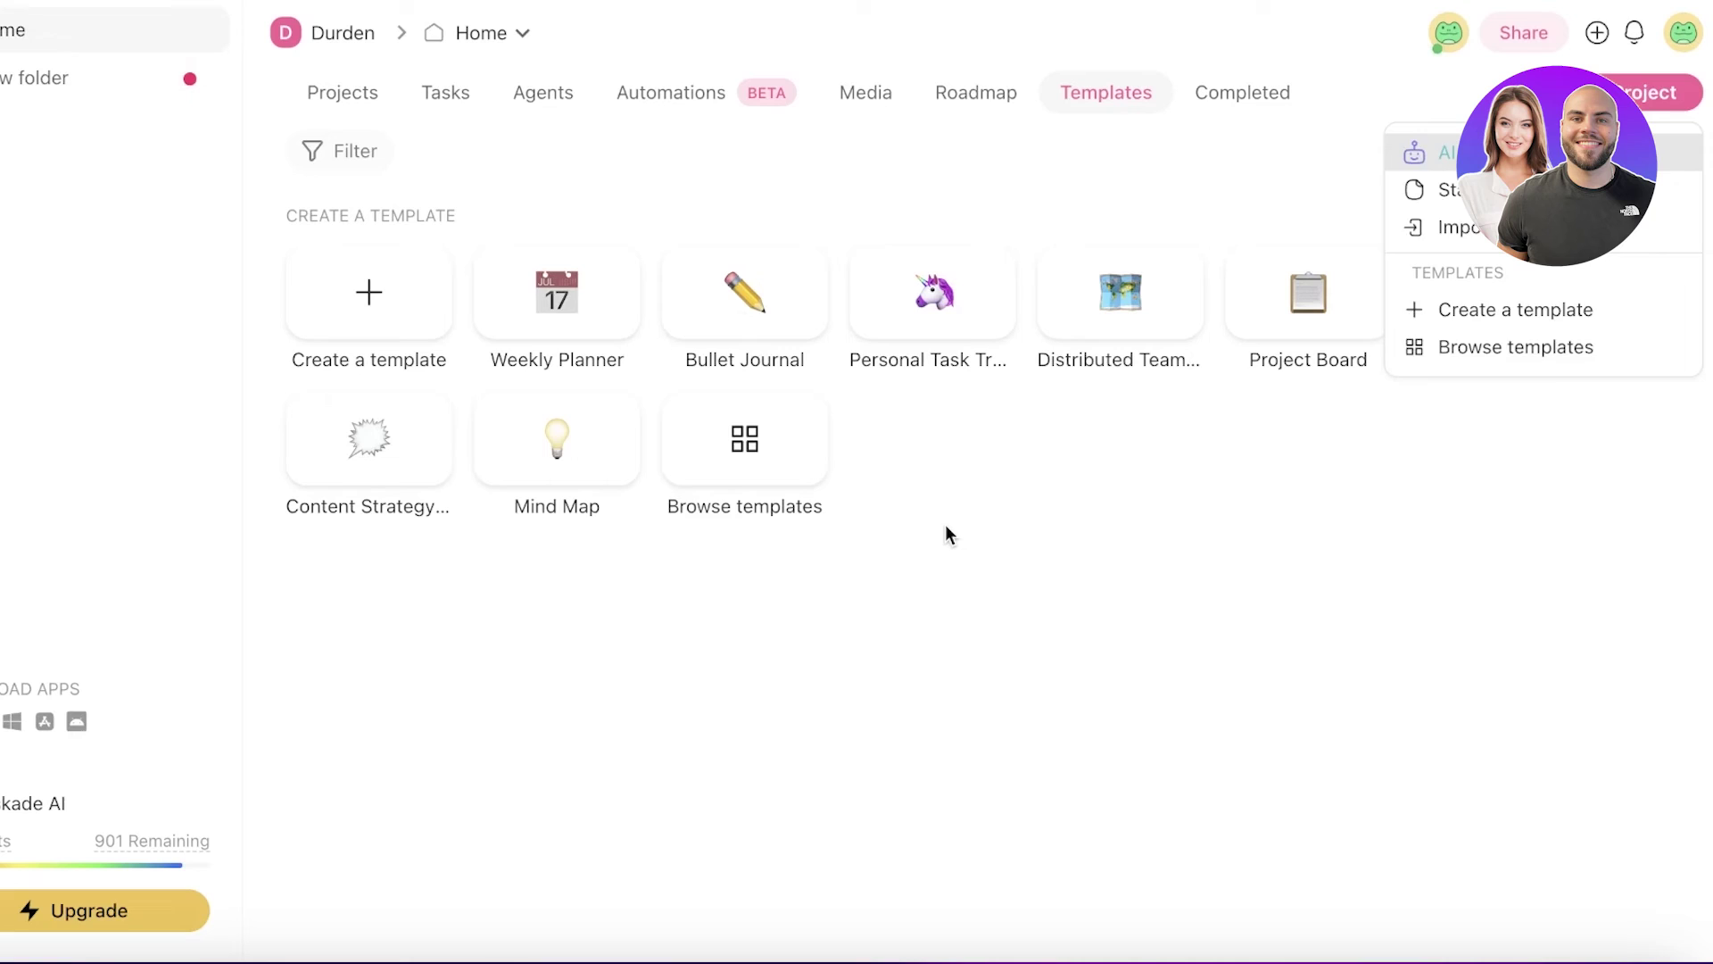
Dismiss the New project dropdown, leaving the template cards including Feature Prioritization visible
click(946, 527)
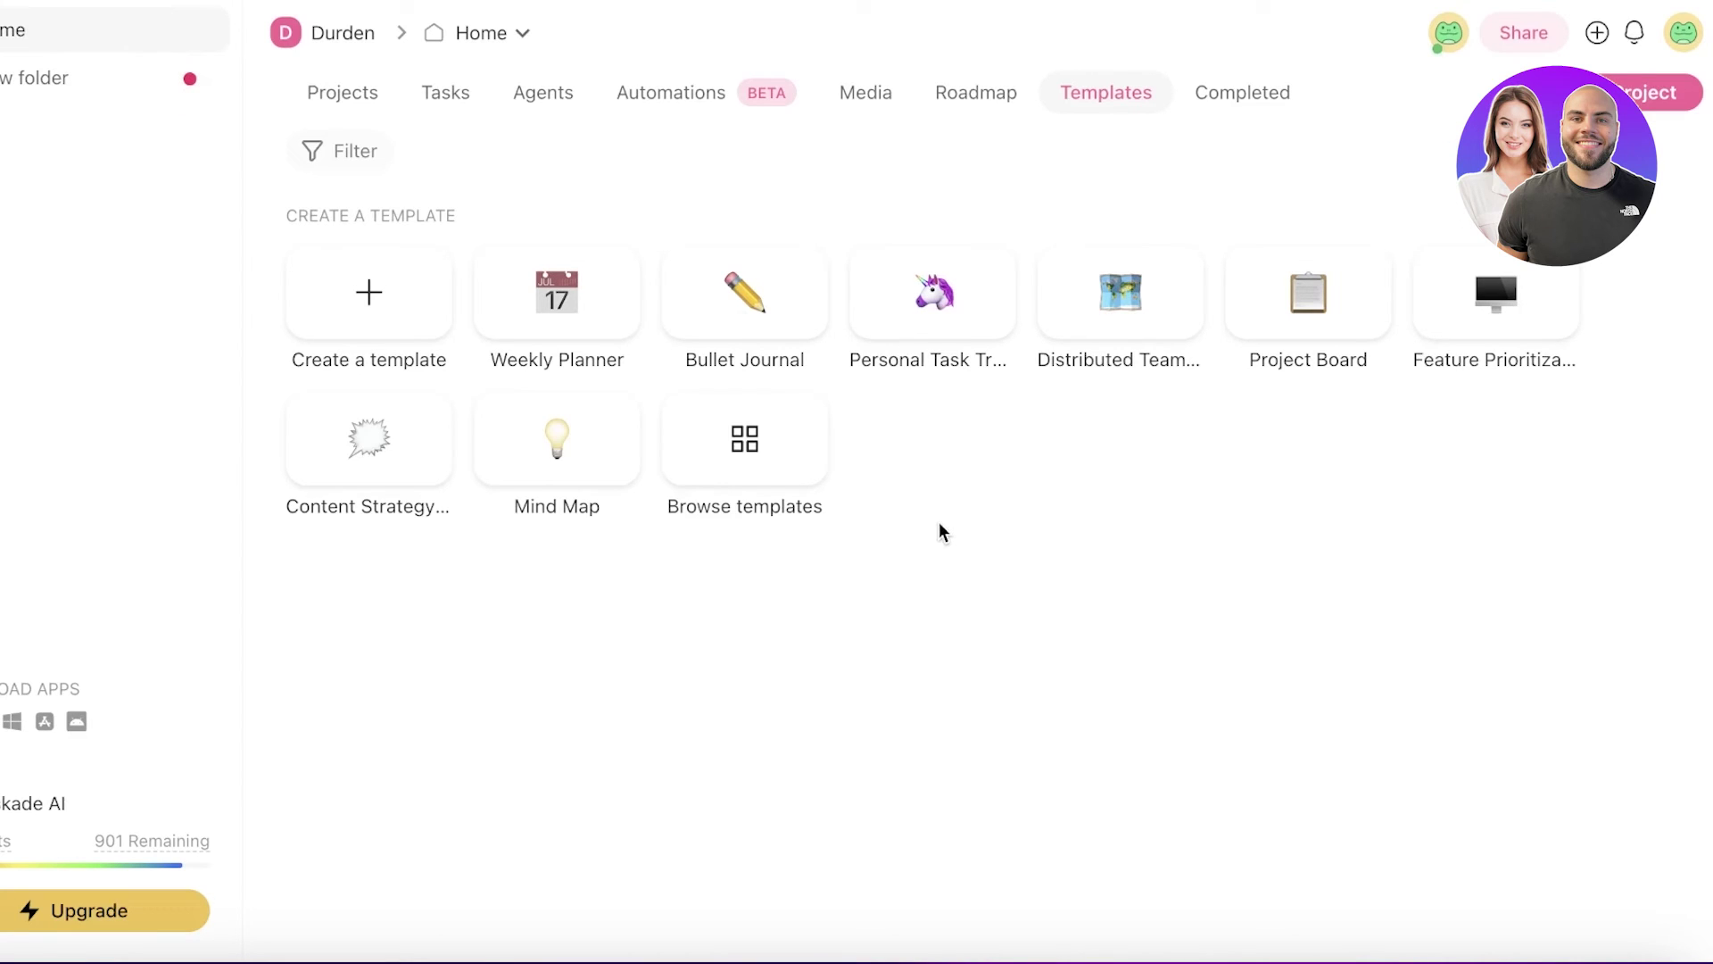